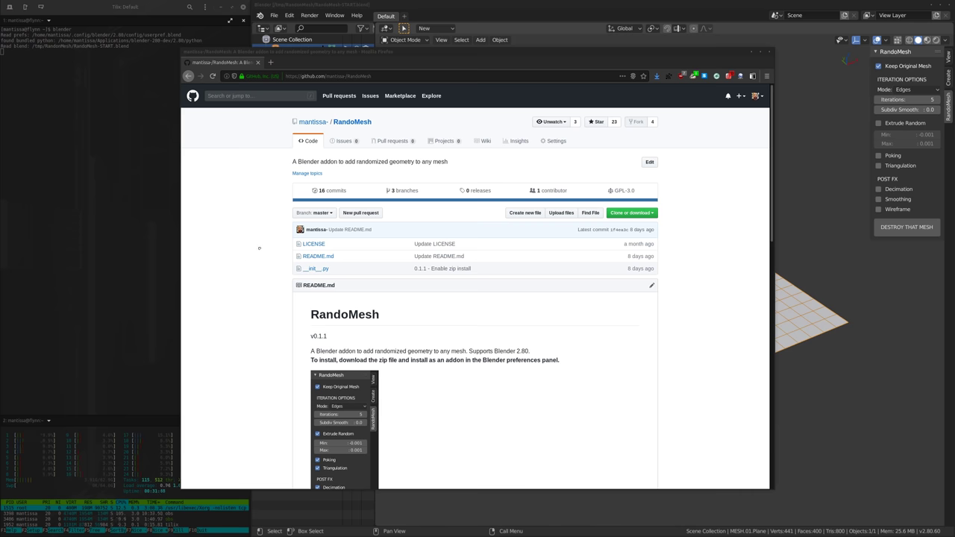
Read through the RandoMesh repository's README, including the example image and the processing log.
scroll(257, 249, down, 1)
scroll(250, 253, up, 1)
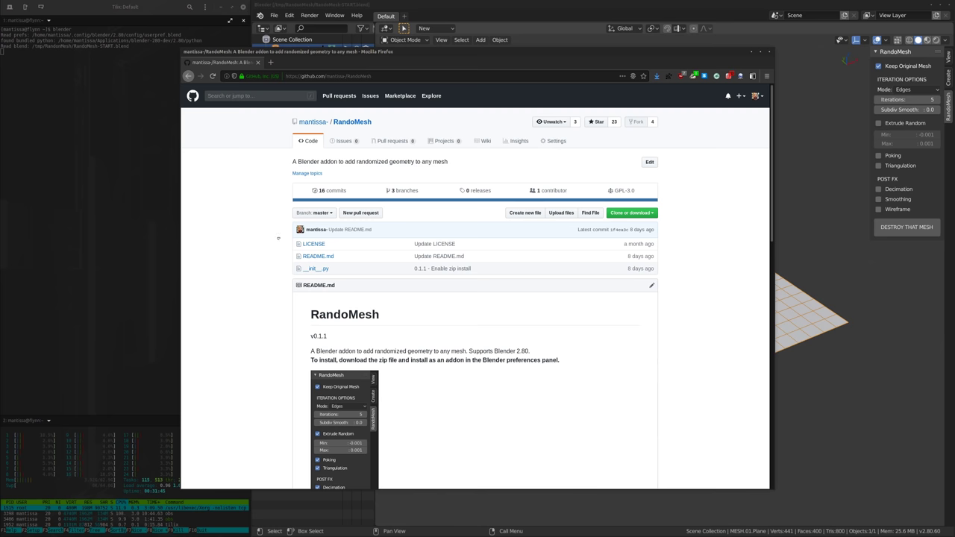
scroll(280, 273, down, 5)
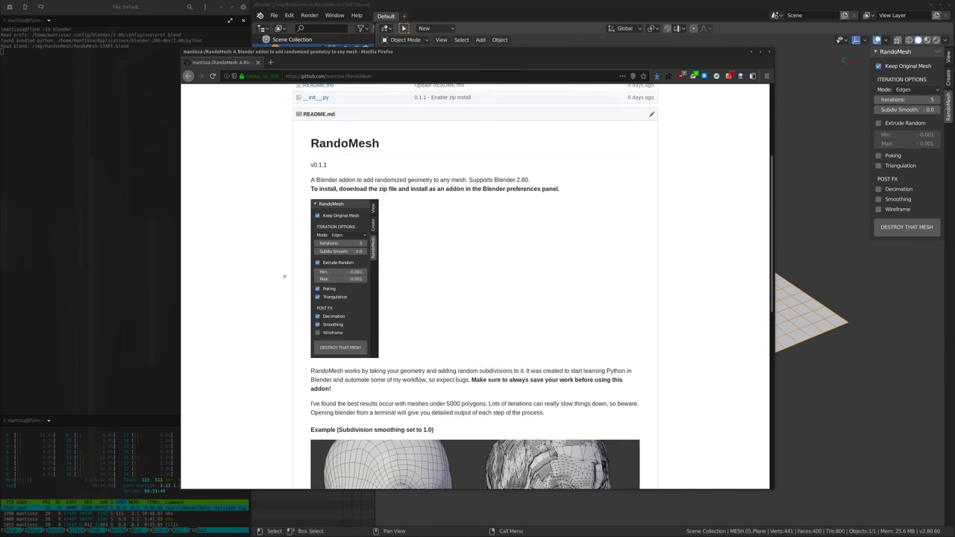
scroll(277, 271, down, 2)
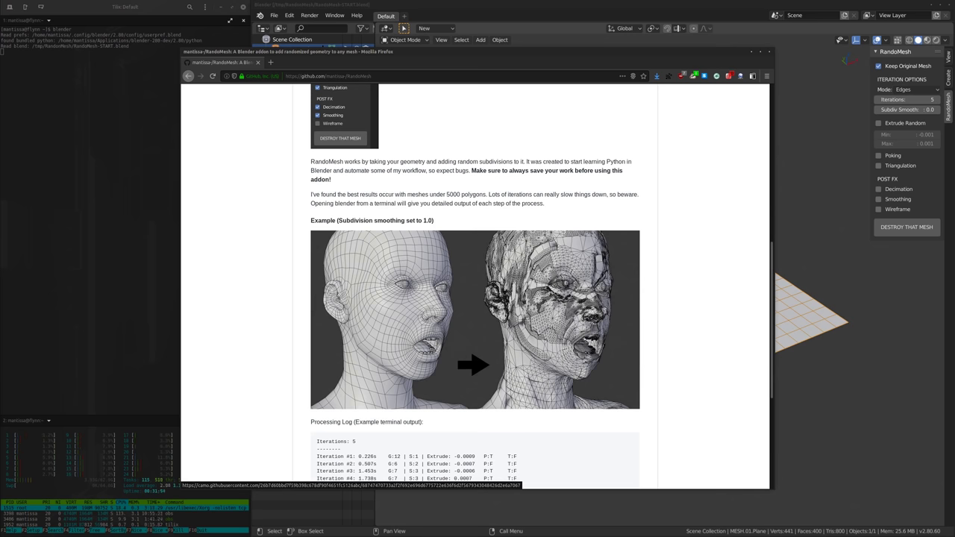
scroll(534, 259, down, 1)
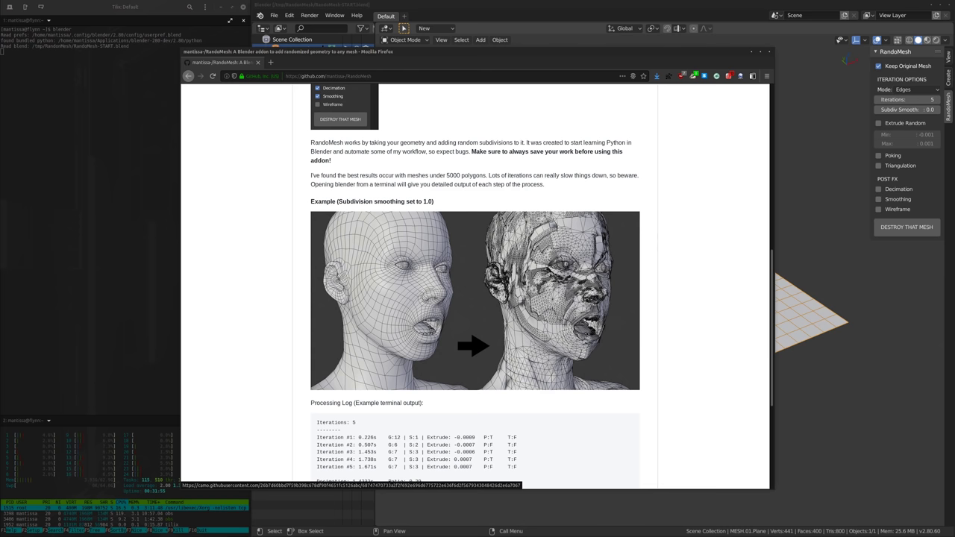
scroll(534, 259, down, 1)
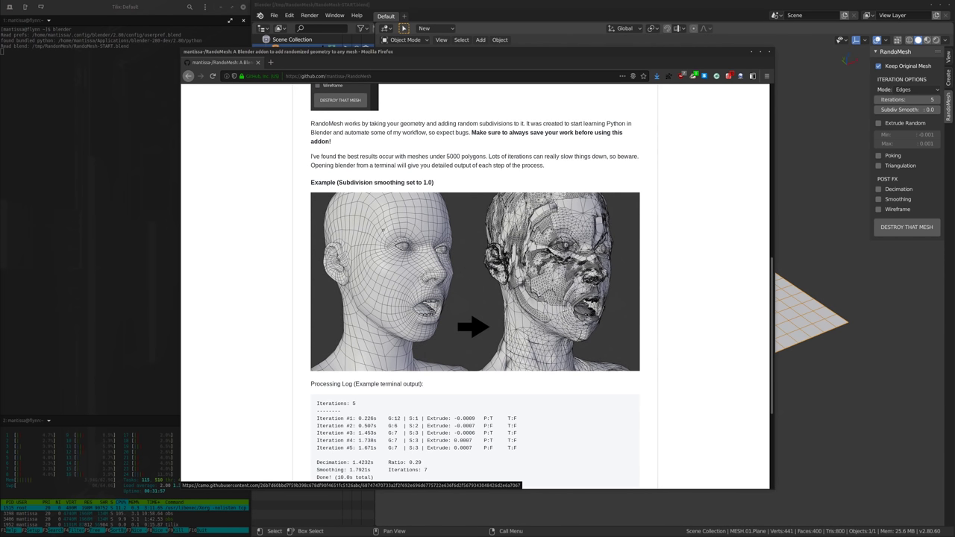
scroll(507, 241, up, 12)
Check the repository's clone and download options, and minimize the browser to return to Blender.
click(631, 213)
click(708, 194)
click(753, 54)
Search the installed add-ons in Blender's preferences for "rando".
click(289, 15)
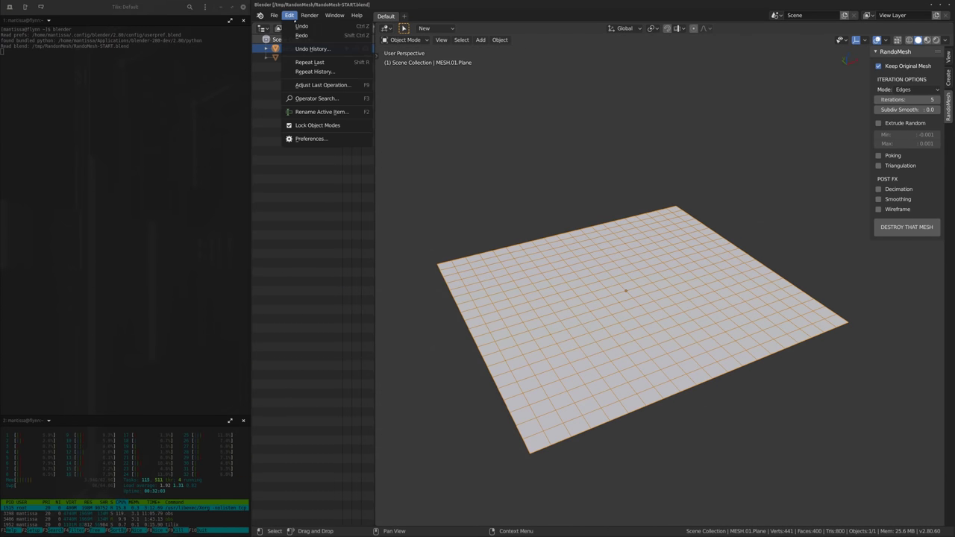
click(304, 138)
click(370, 48)
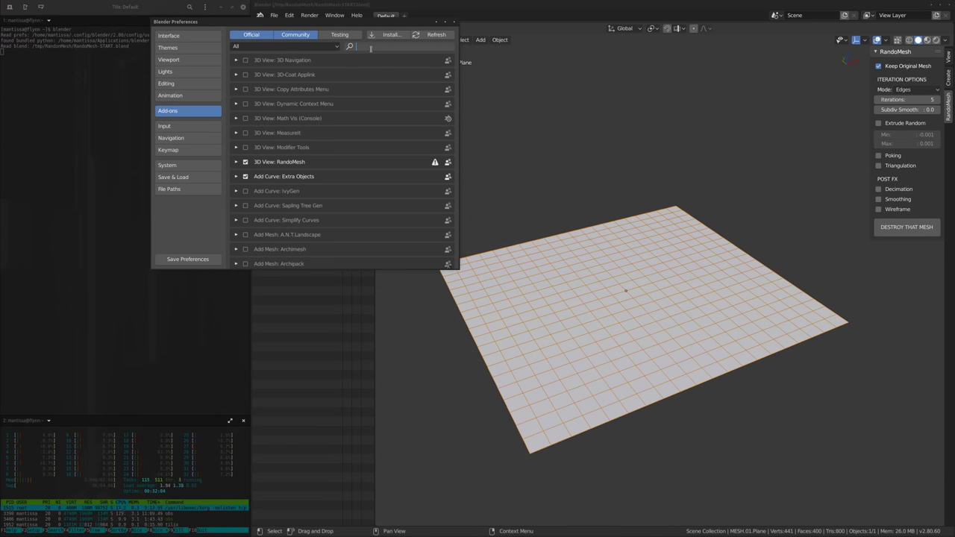
text(rando)
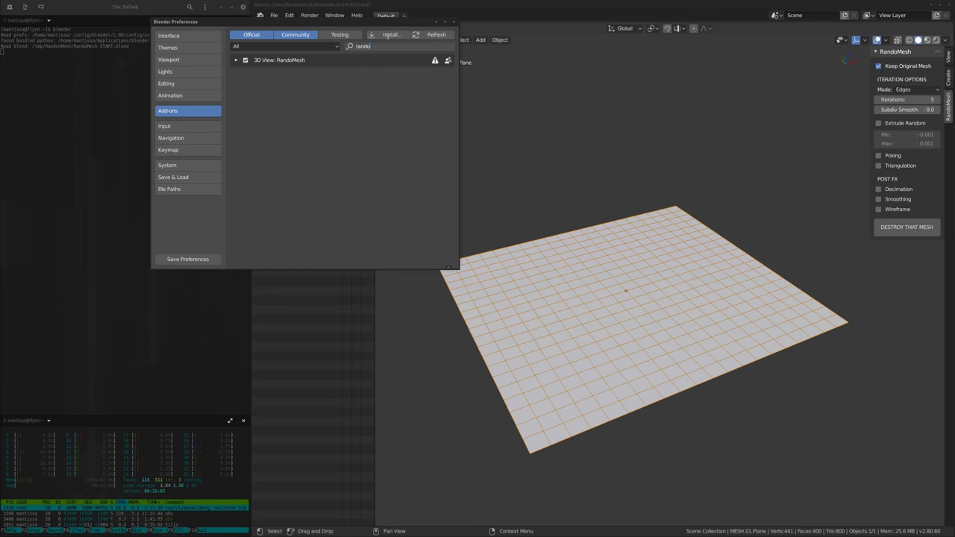
key(Return)
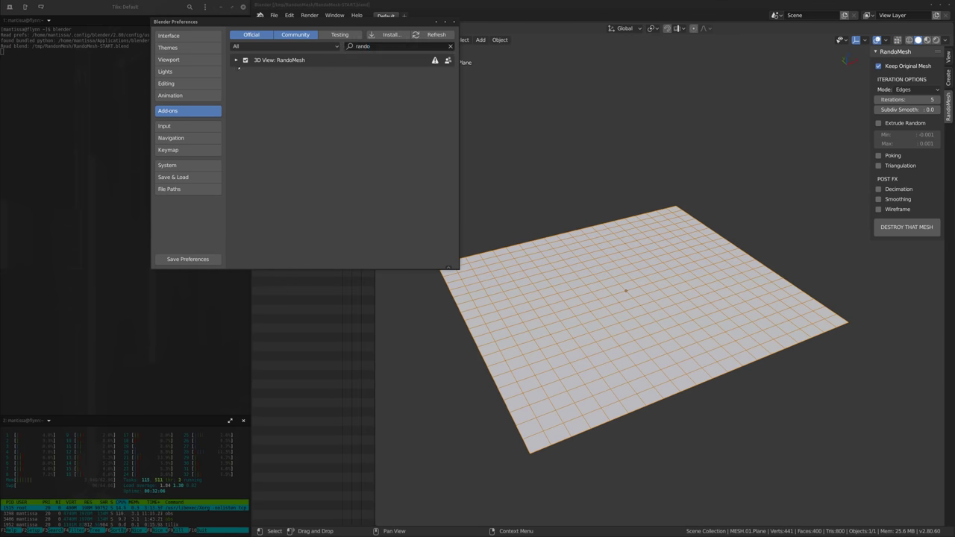
Expand the RandoMesh add-on's details, enlarge the preferences window to read the full warning, and close the window.
click(387, 60)
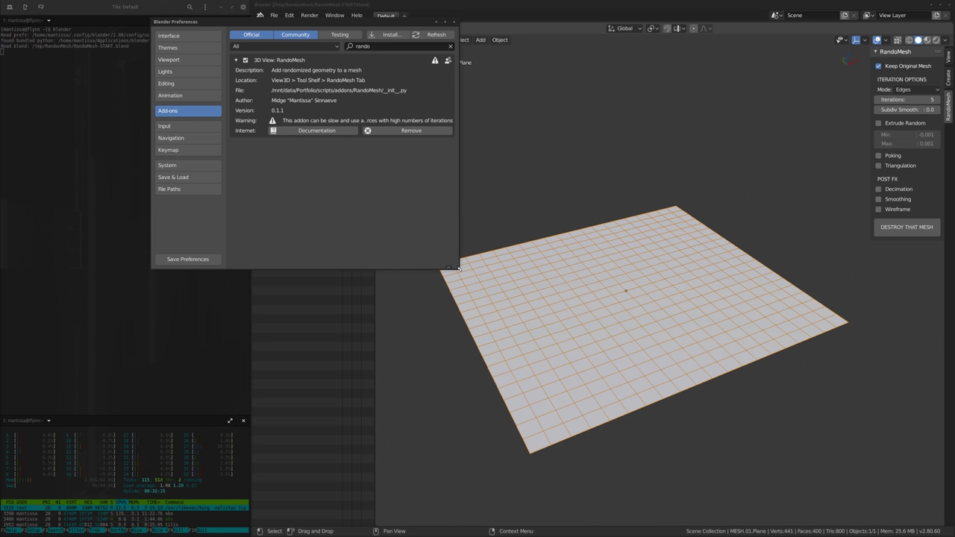
drag(467, 273, 618, 333)
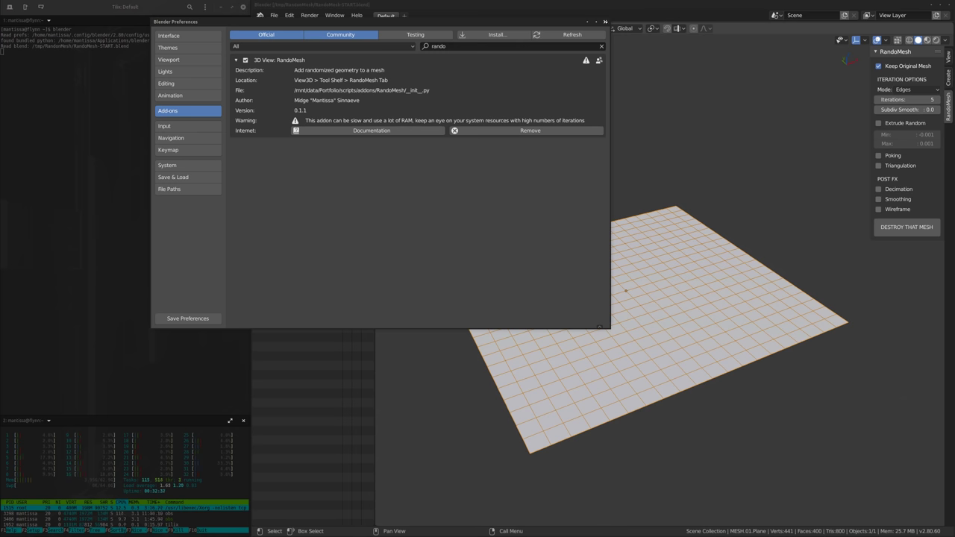
click(605, 21)
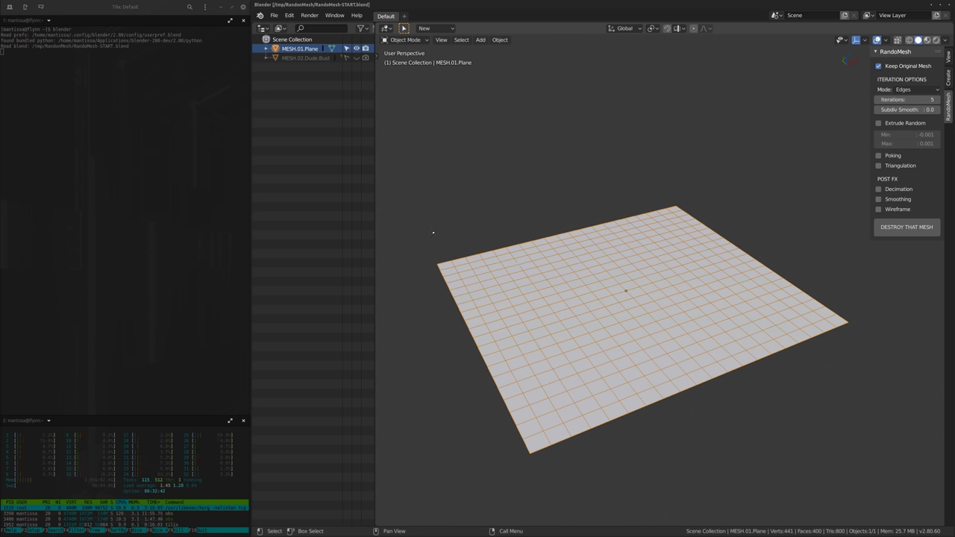
Hide the 3D viewport's sidebar and show it again.
click(66, 62)
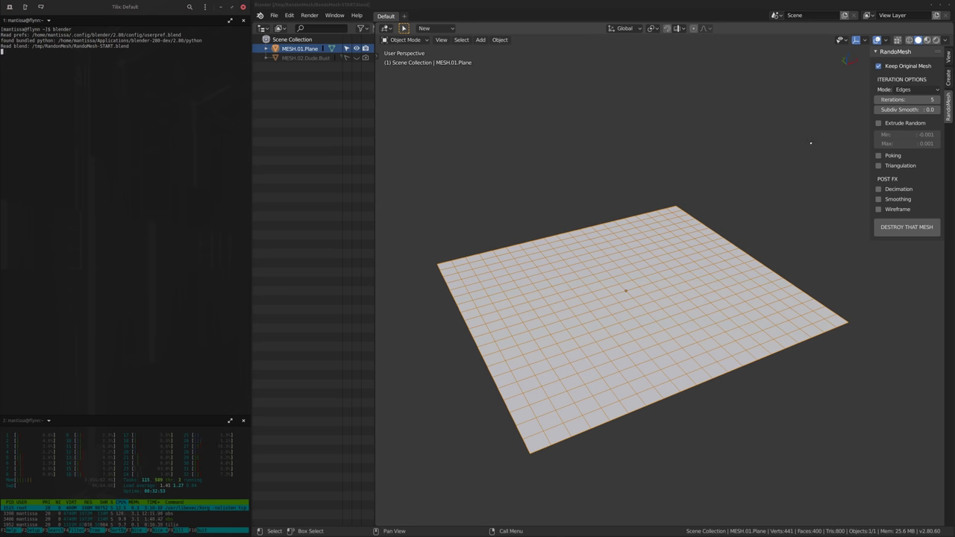
key(n)
key(n)
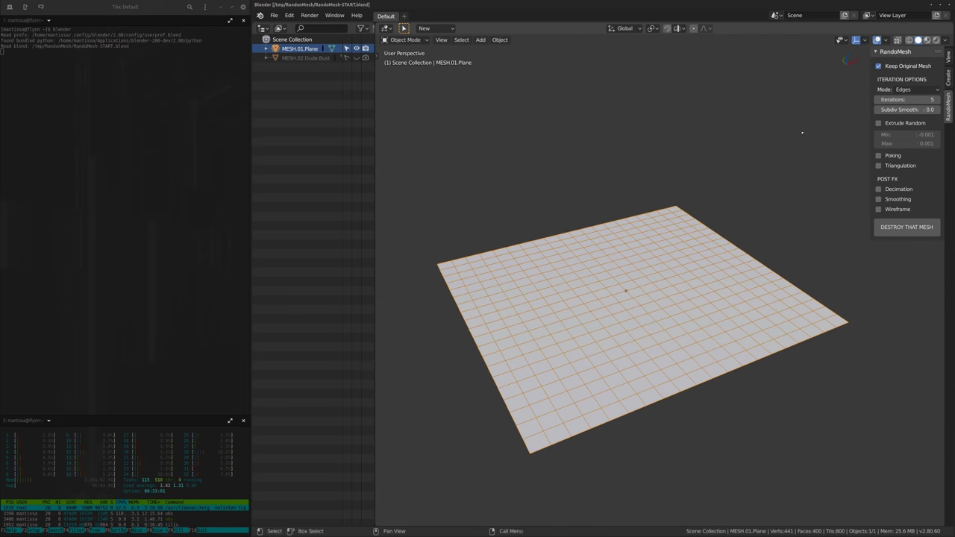
click(883, 123)
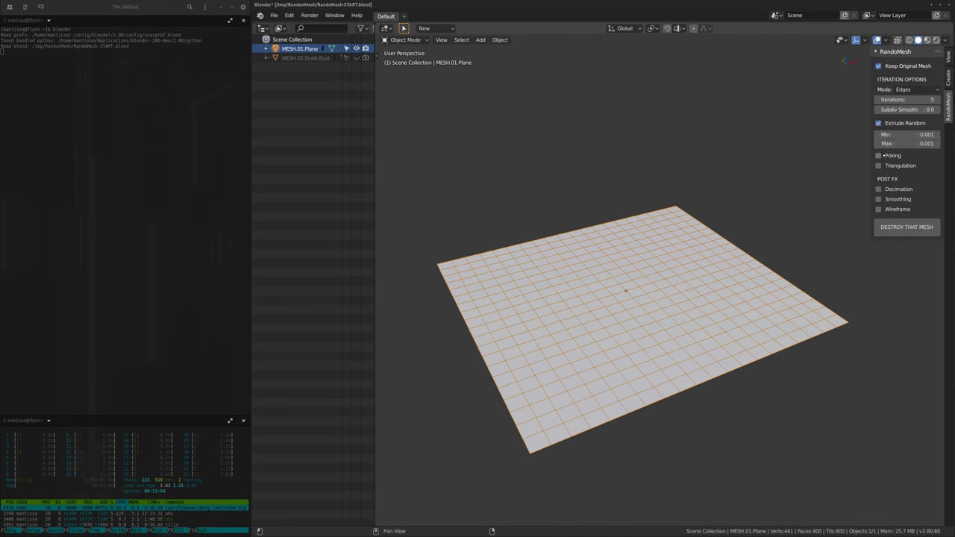
drag(879, 189, 879, 200)
drag(883, 155, 880, 123)
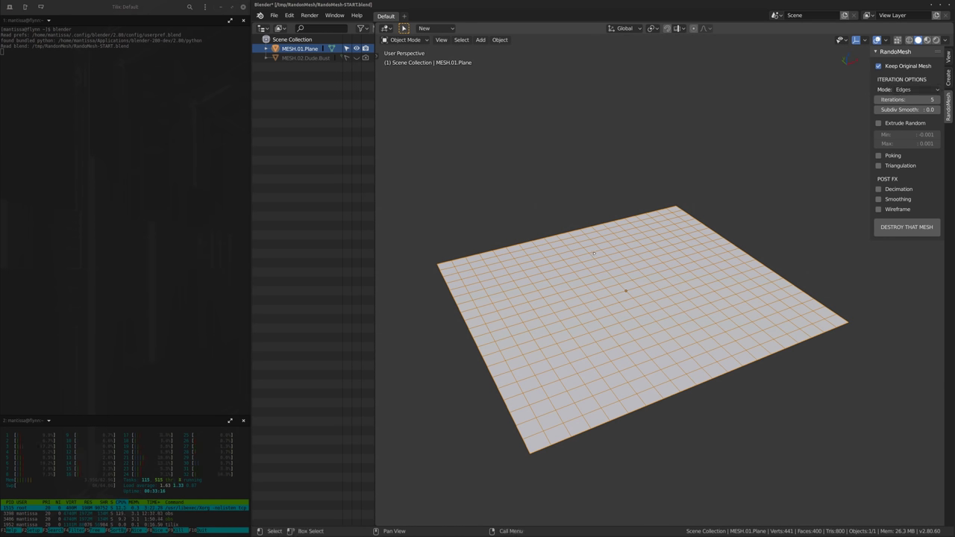
Generate a randomized copy of the plane with RandoMesh's current settings and hide the original MESH.01.Plane.
middle_drag(608, 270, 587, 300)
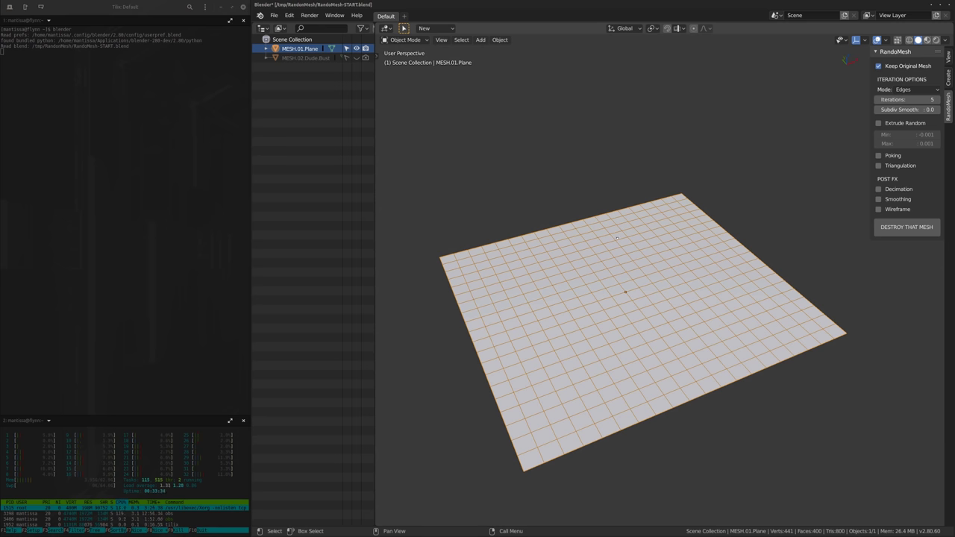
middle_drag(614, 240, 610, 241)
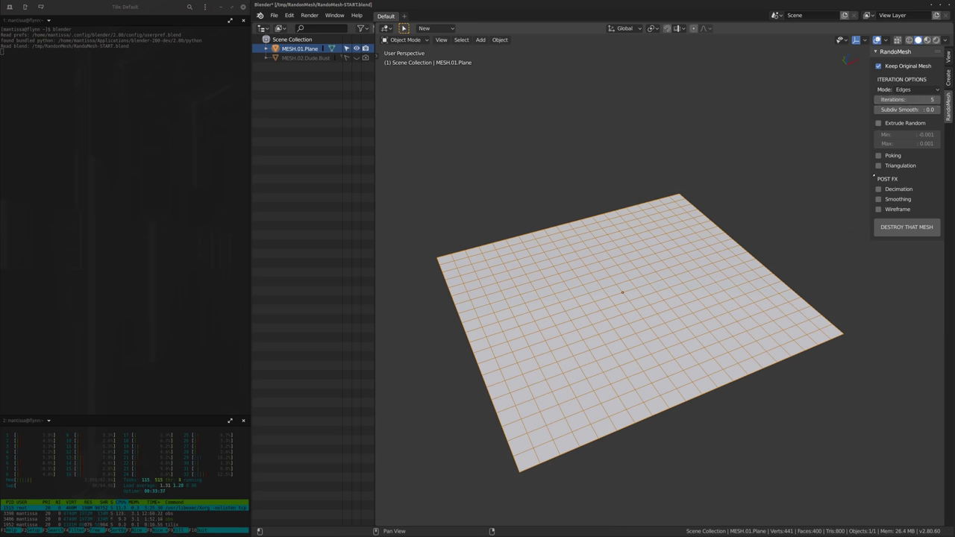
click(907, 226)
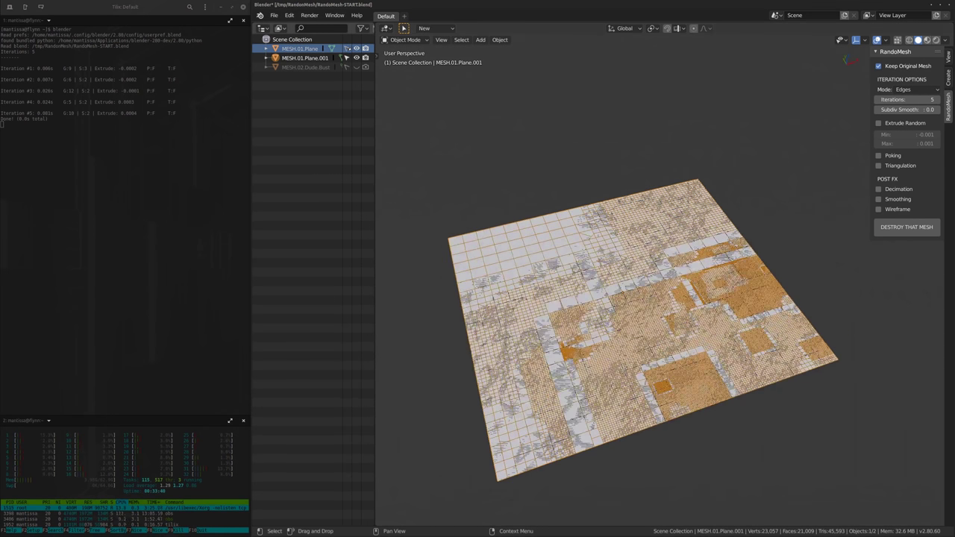
click(357, 49)
Examine the random subdivisions on the generated plane copy up close and from several angles.
scroll(574, 195, up, 3)
mouse_move(575, 196)
middle_down()
mouse_move(555, 203)
mouse_move(564, 203)
middle_up()
scroll(537, 335, up, 3)
middle_drag(536, 335, 546, 321)
scroll(547, 321, down, 3)
scroll(523, 284, up, 1)
middle_drag(509, 260, 496, 273)
middle_drag(591, 264, 483, 275)
scroll(634, 314, up, 3)
middle_drag(634, 314, 635, 266)
scroll(612, 287, down, 3)
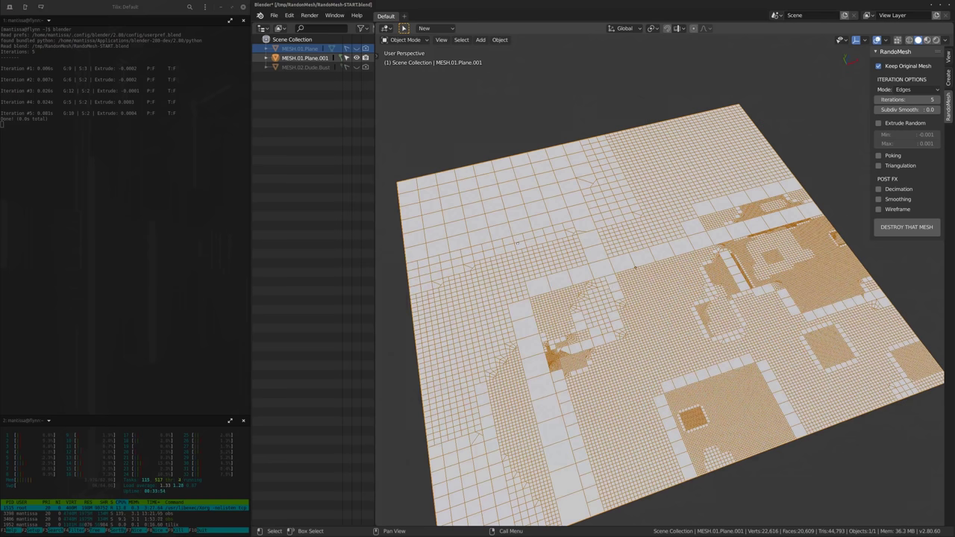
shift+middle_drag(533, 270, 523, 275)
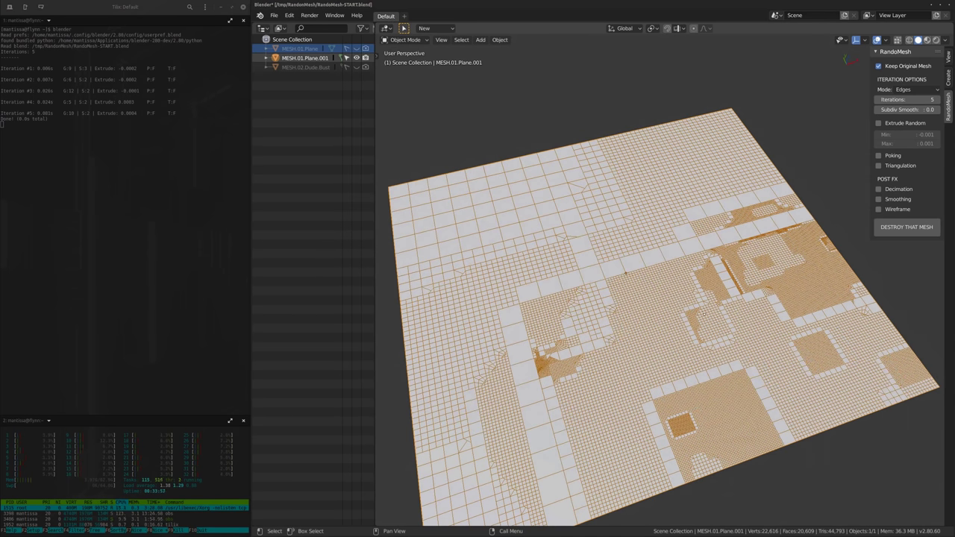
middle_drag(712, 321, 639, 307)
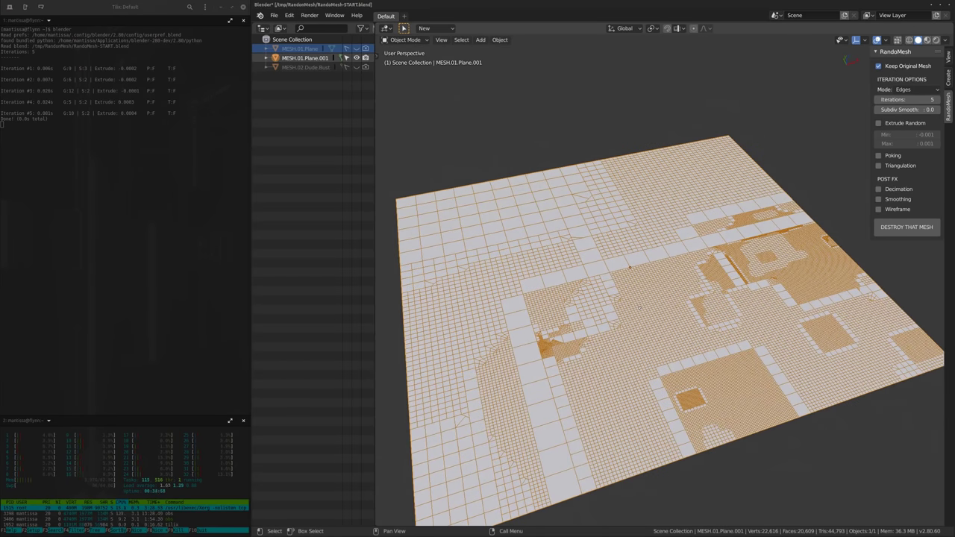
Delete the generated plane copy, and unhide and select the original MESH.01.Plane.
key(Delete)
click(356, 49)
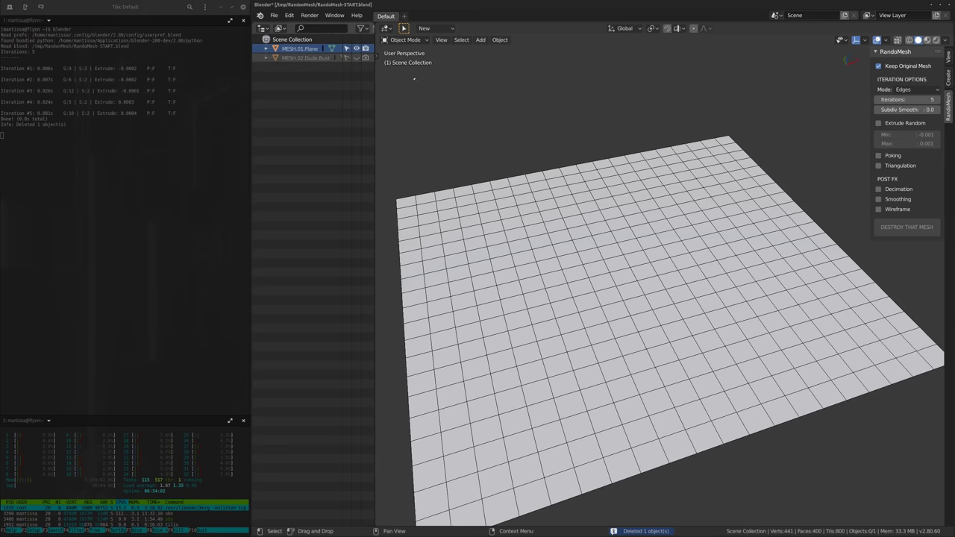
middle_drag(475, 109, 502, 125)
click(501, 186)
middle_drag(625, 223, 622, 226)
scroll(629, 217, down, 1)
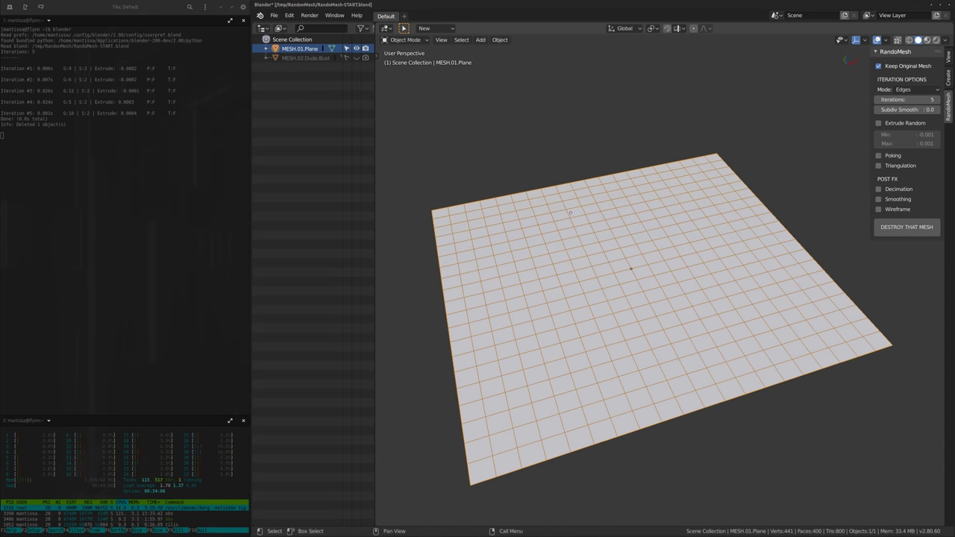
Set RandoMesh's iterations to 10 and generate a randomized copy of the plane.
middle_drag(535, 185, 596, 246)
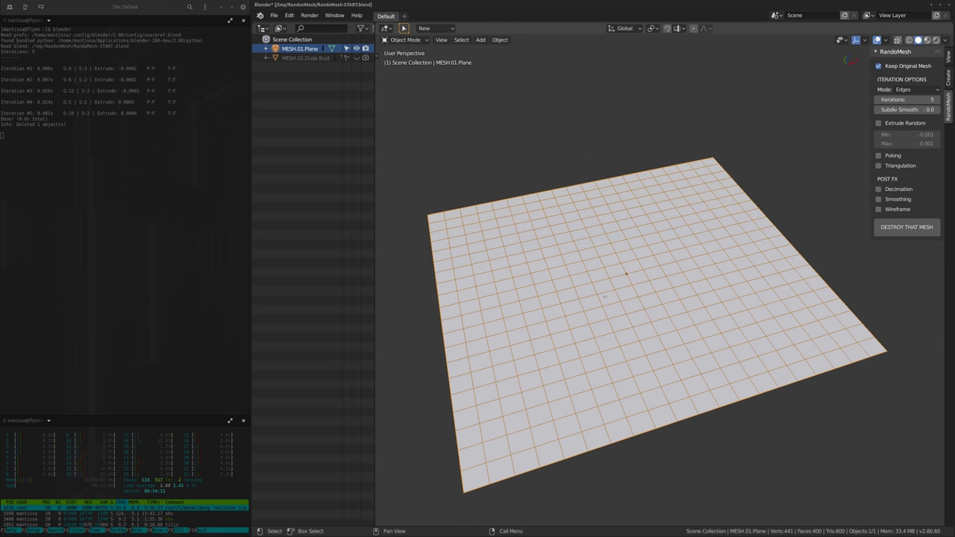
shift+middle_drag(617, 293, 617, 288)
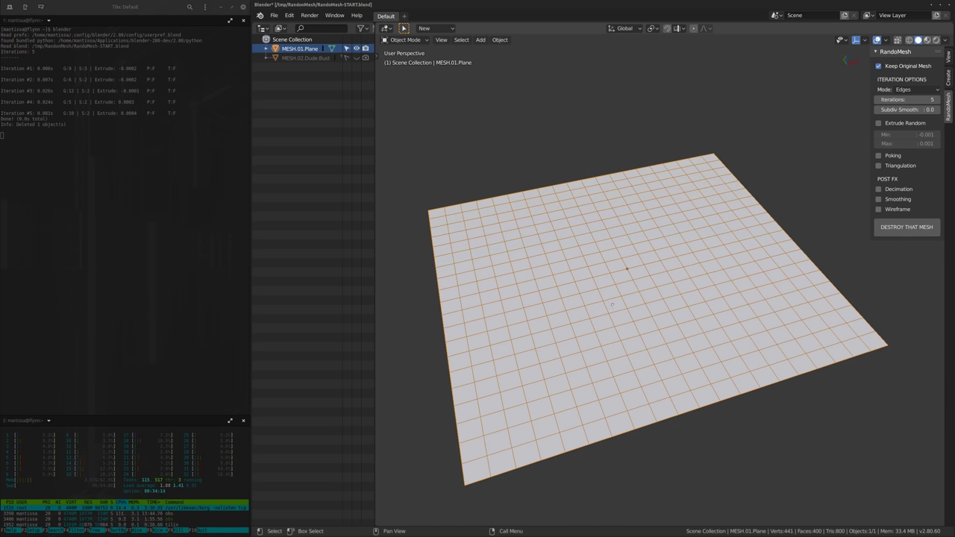
middle_drag(715, 260, 639, 247)
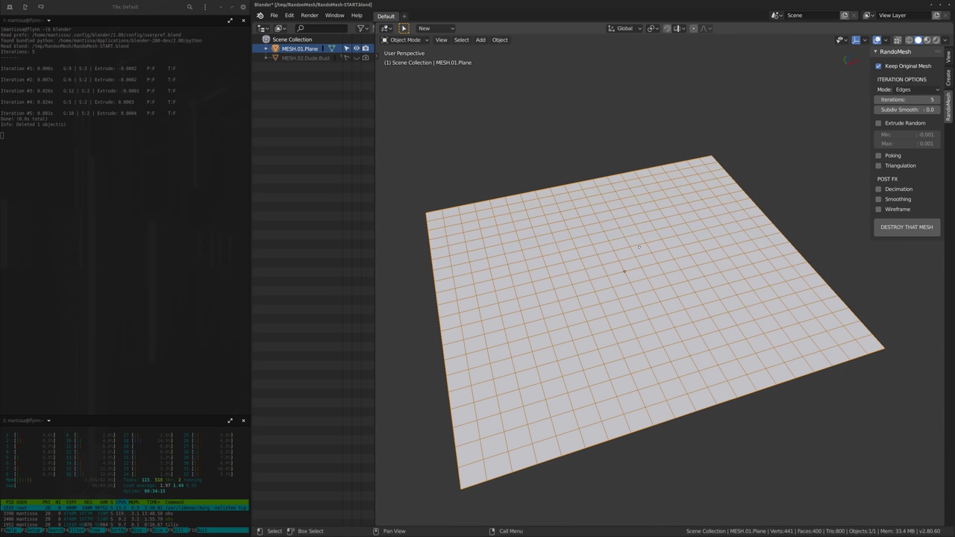
click(899, 100)
text(10)
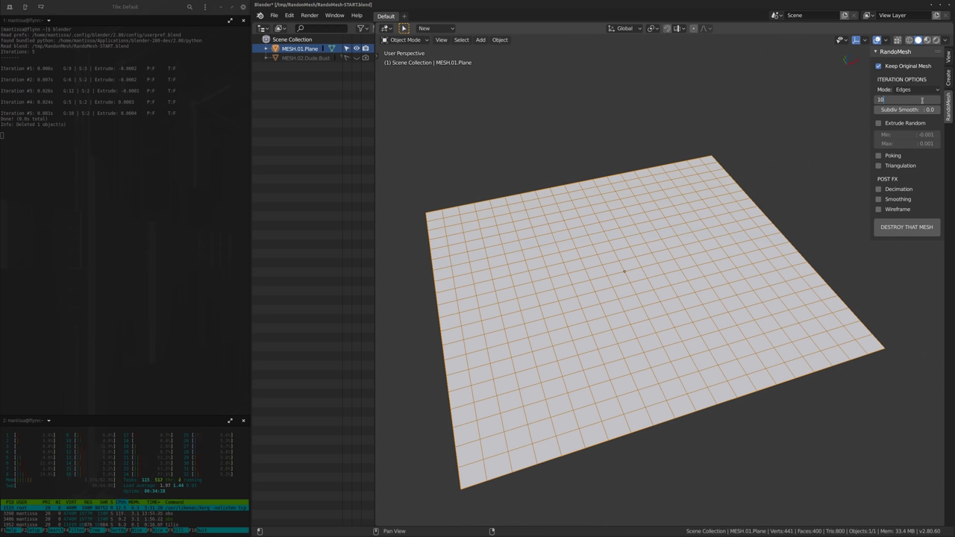
key(Return)
click(907, 227)
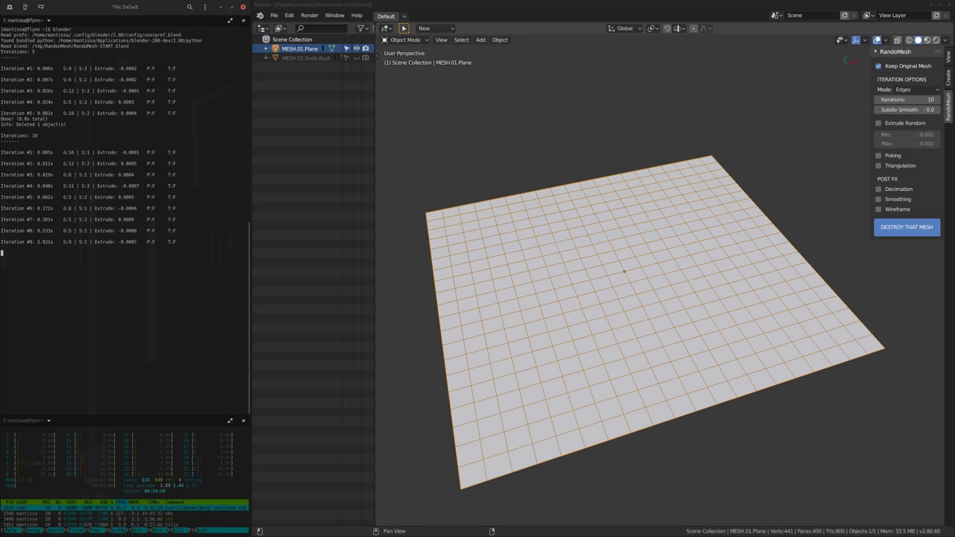
Review the per-iteration processing log of both RandoMesh runs in the terminal.
drag(2, 51, 67, 125)
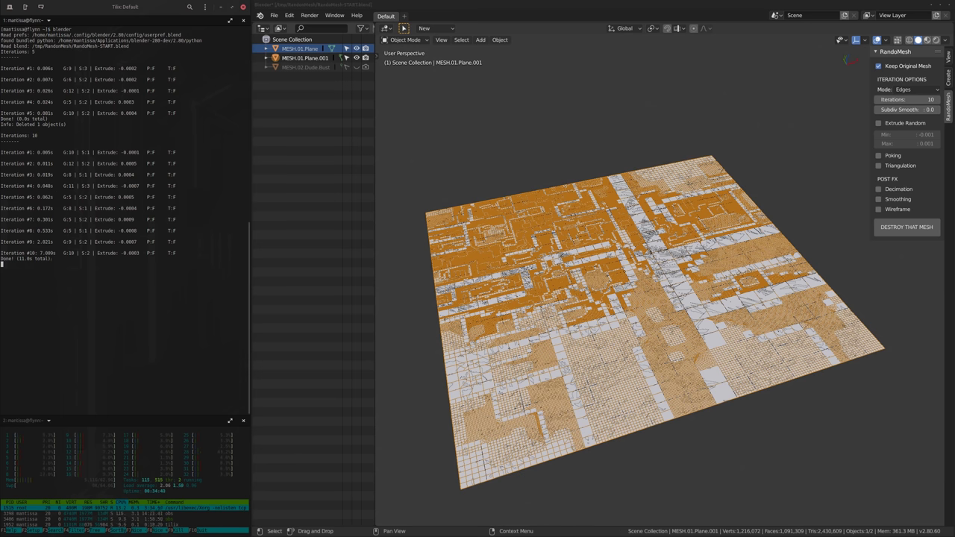
drag(56, 259, 2, 153)
click(61, 262)
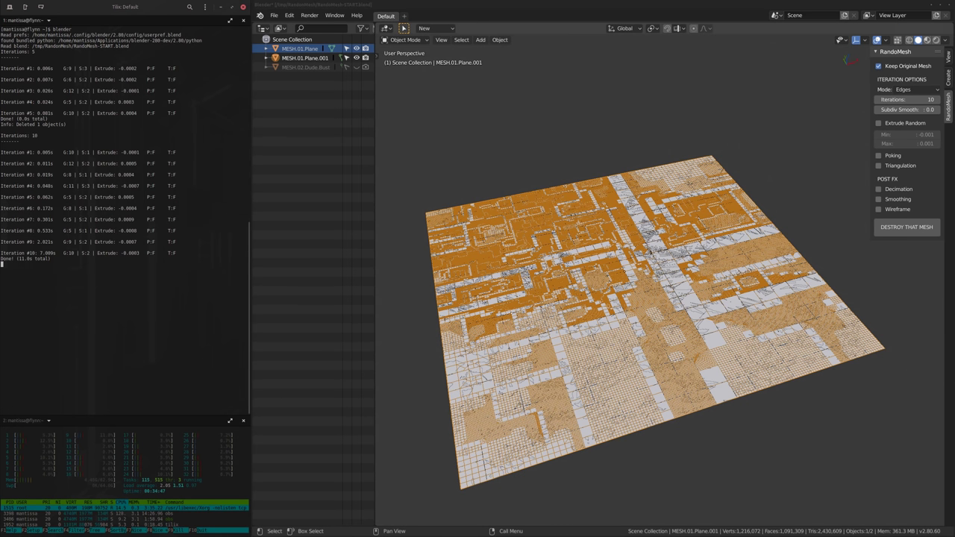
Hide the original MESH.01.Plane and deselect everything to show the generated mesh without the selection highlight.
middle_drag(576, 306, 596, 322)
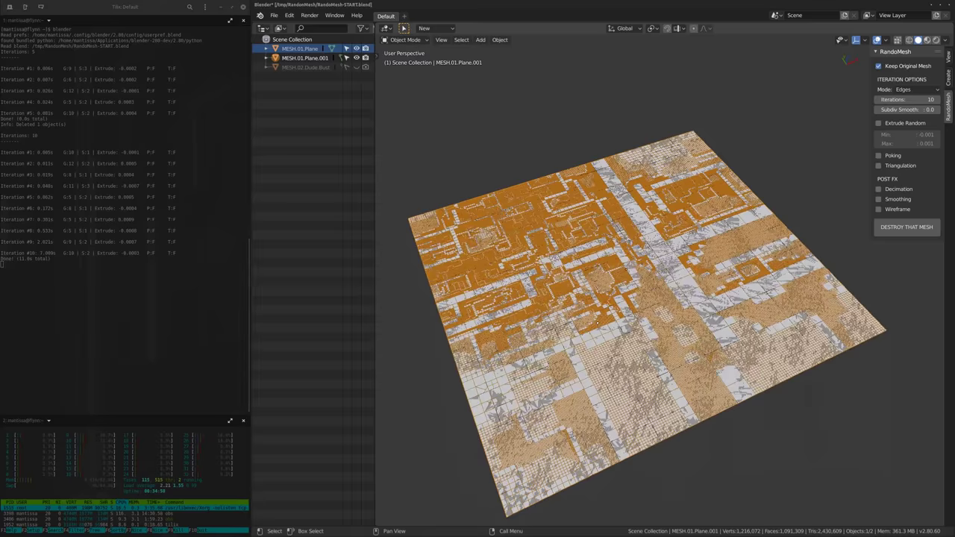
click(357, 49)
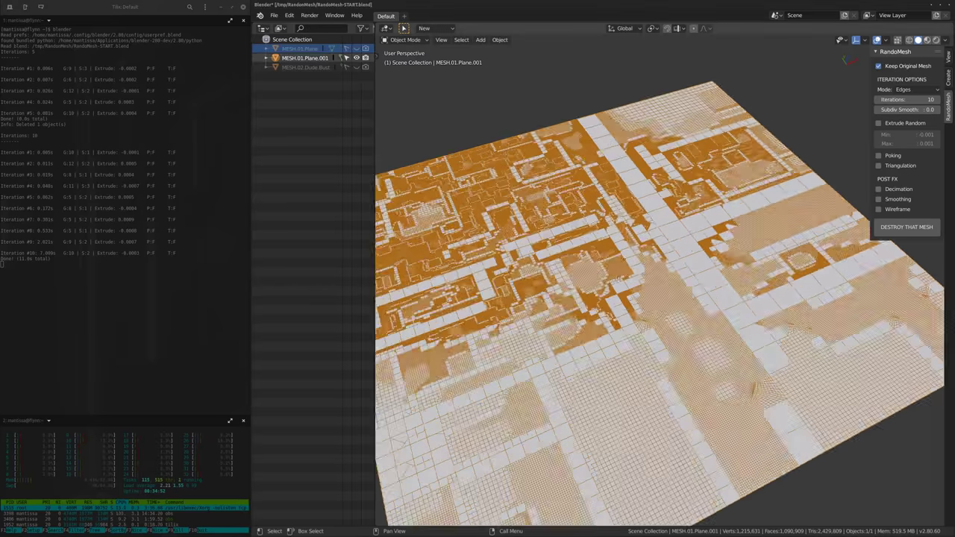
key(alt+a)
Examine the dense random subdivisions of the 10-iteration mesh up close and as a whole.
middle_drag(619, 279, 668, 302)
scroll(605, 306, up, 2)
scroll(589, 335, down, 1)
scroll(590, 321, up, 2)
middle_drag(582, 254, 462, 275)
scroll(567, 287, up, 3)
scroll(529, 276, down, 2)
scroll(504, 260, down, 3)
scroll(466, 280, down, 2)
middle_drag(746, 294, 739, 268)
scroll(727, 291, up, 1)
scroll(600, 288, down, 2)
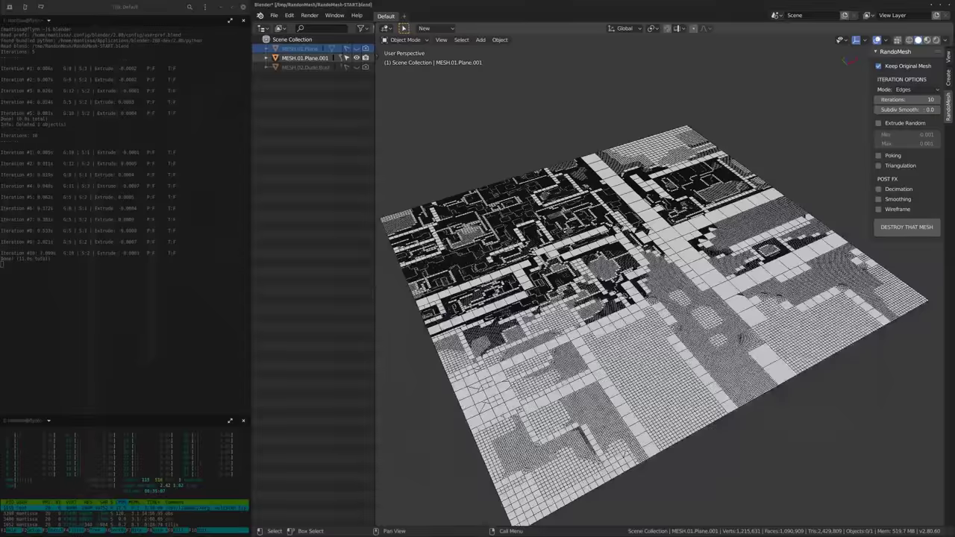
scroll(600, 288, up, 1)
scroll(746, 276, down, 2)
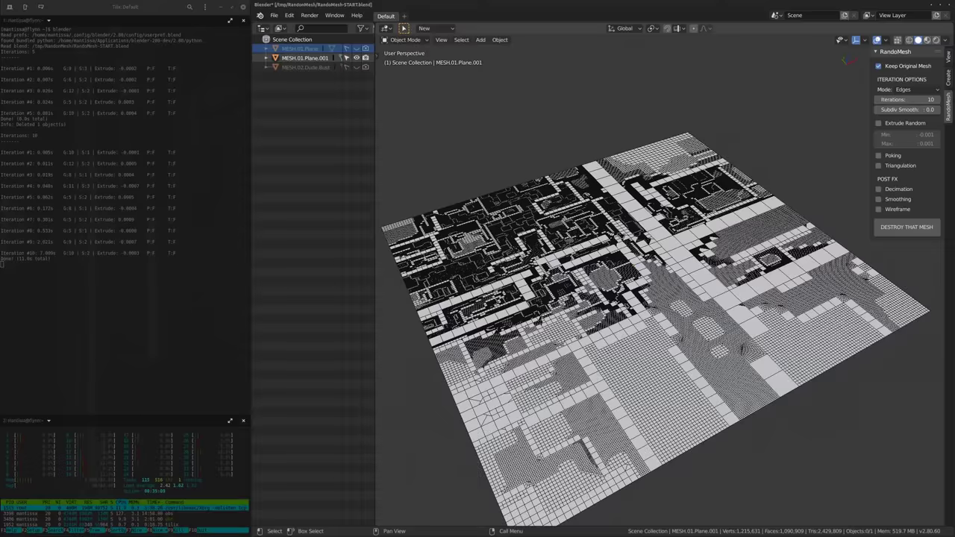
Delete the generated 10-iteration mesh, and unhide and select the original MESH.01.Plane.
click(584, 250)
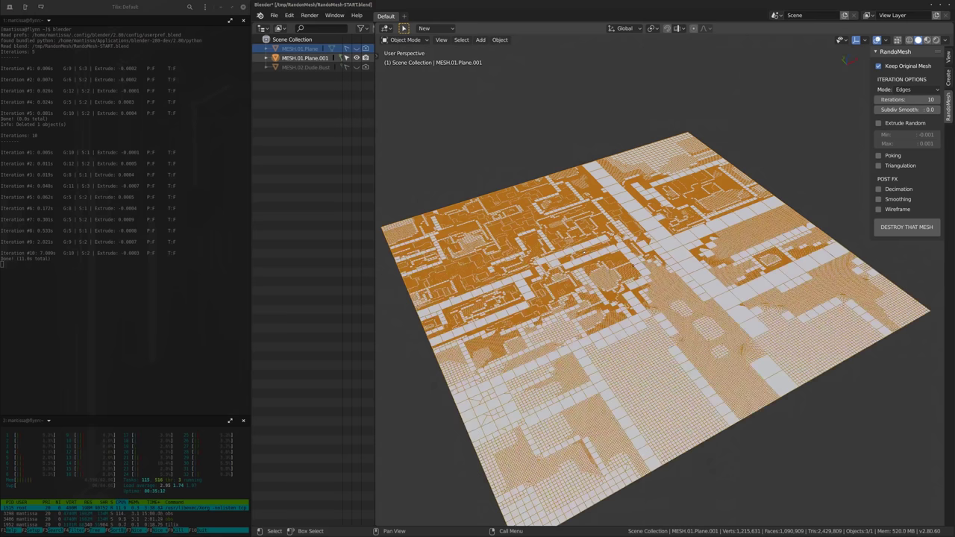
key(Delete)
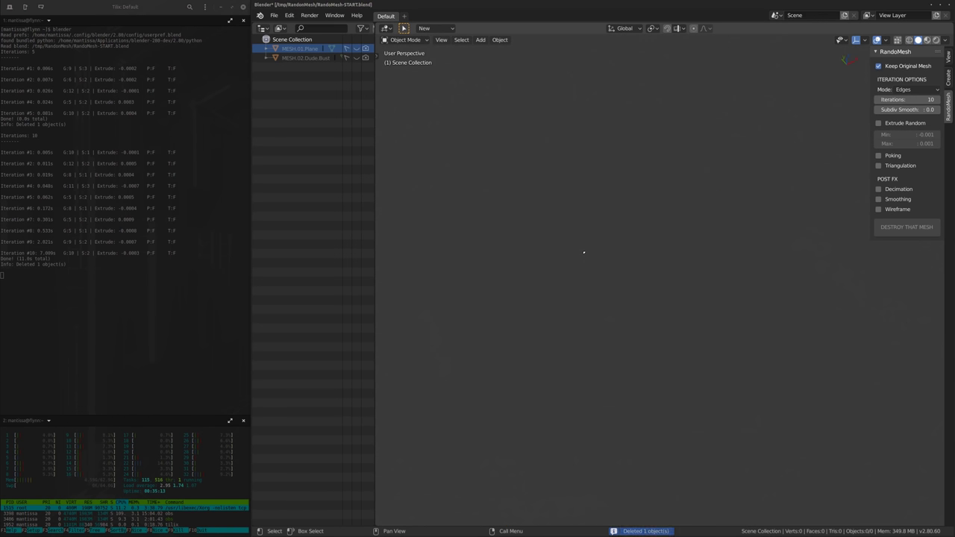
click(357, 48)
click(302, 50)
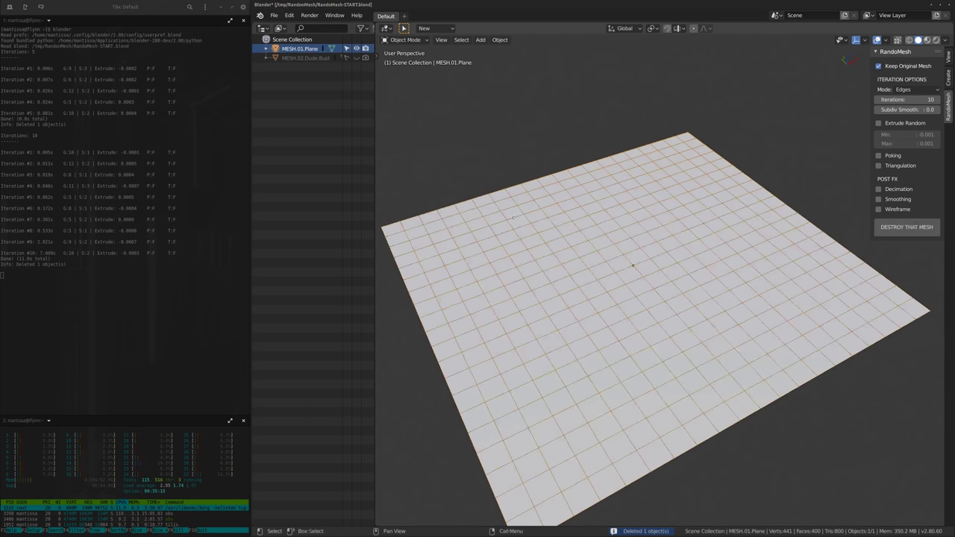
middle_drag(646, 297, 671, 299)
Enable Extrude Random with 5 iterations and keep the iteration mode on Edges.
click(879, 123)
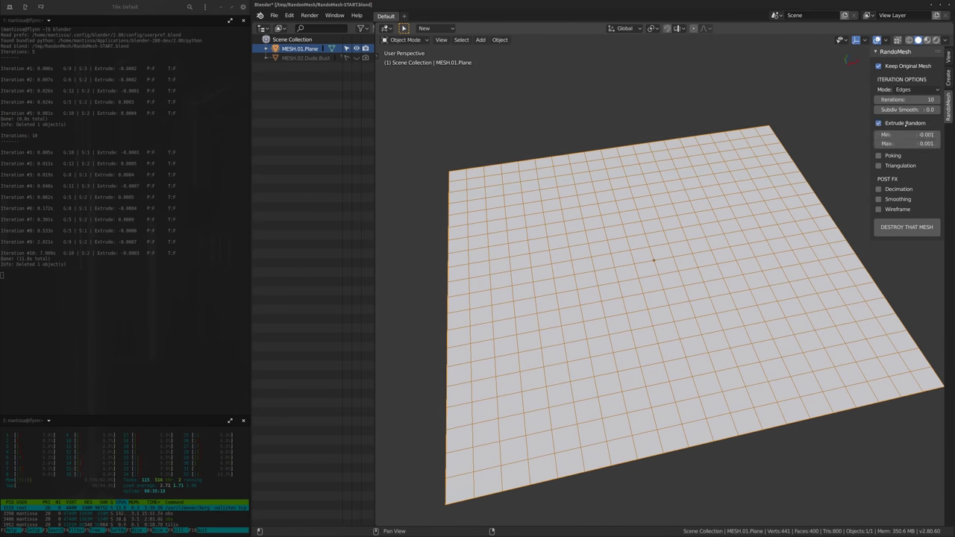
click(916, 99)
text(5)
key(Return)
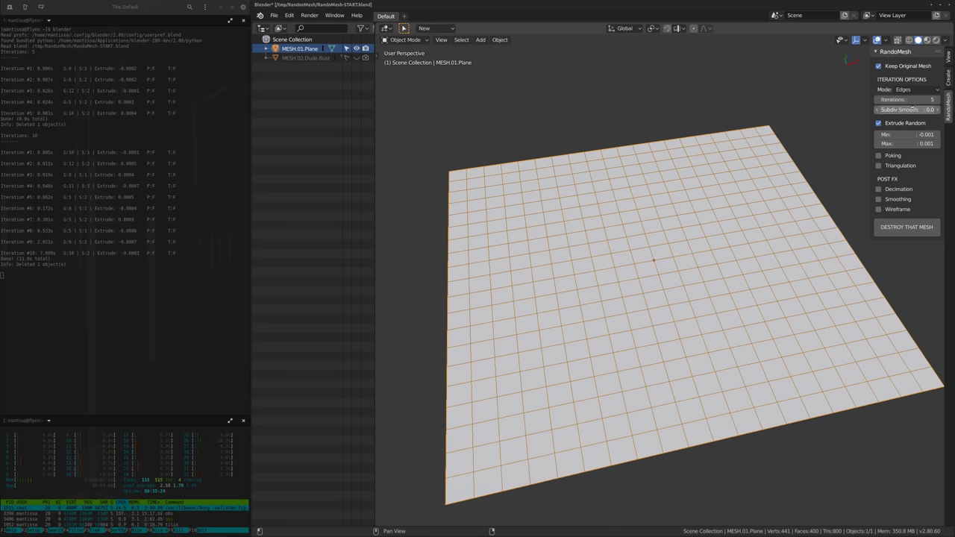
middle_drag(708, 224, 739, 229)
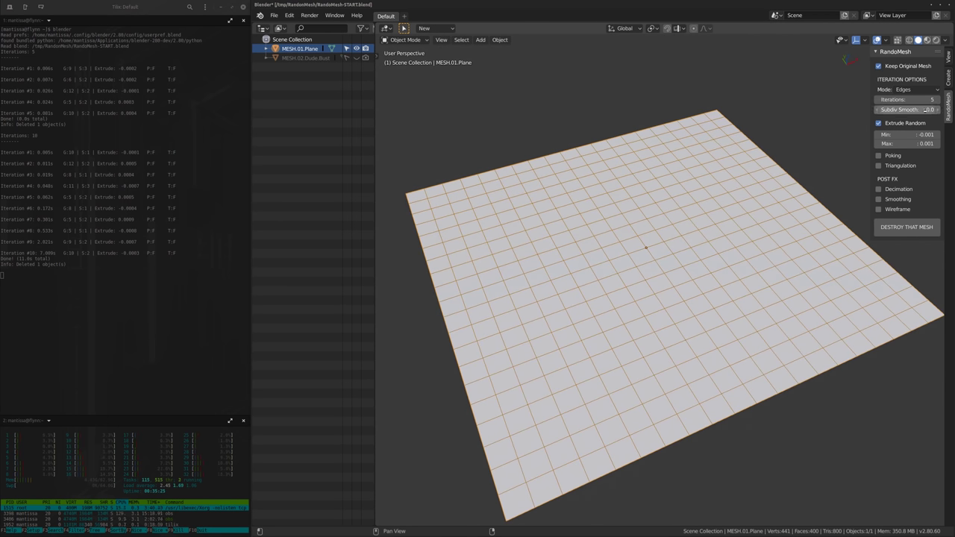
click(909, 90)
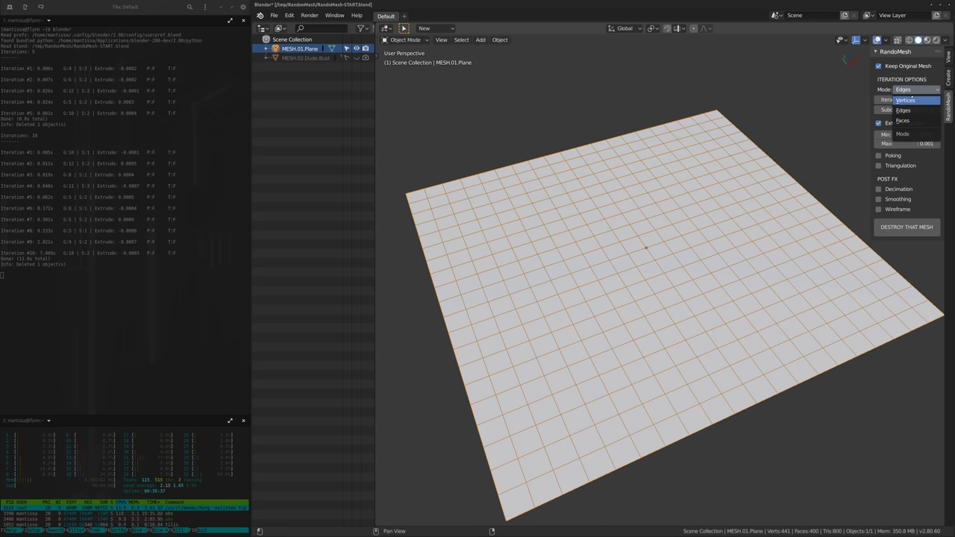
click(903, 110)
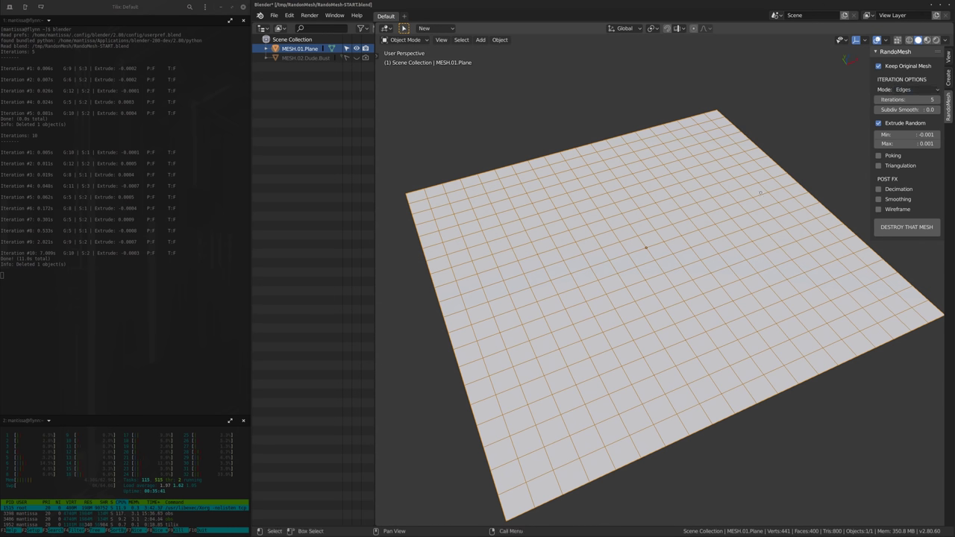
shift+middle_drag(700, 207, 745, 203)
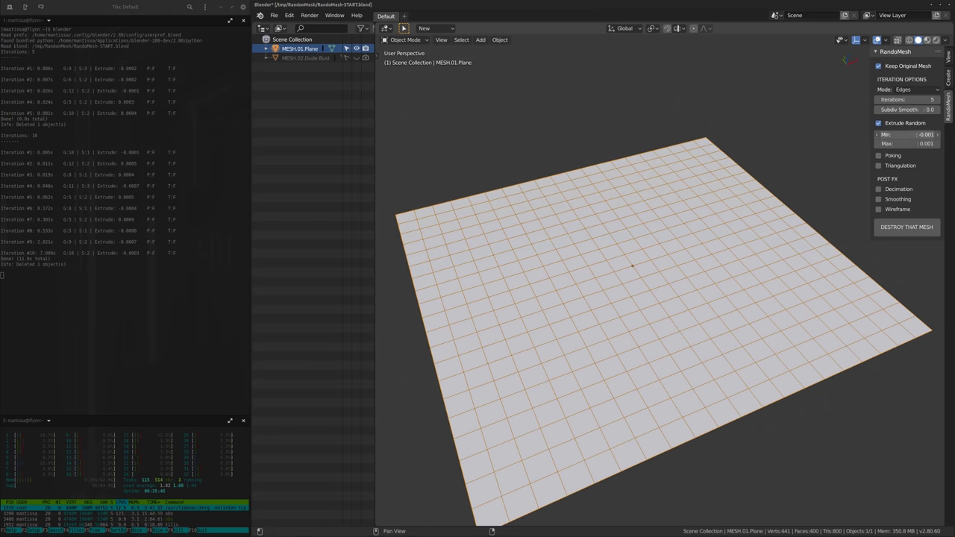
Set the random extrusion range to a minimum of -0.01 and a maximum of 0.01.
click(894, 136)
text(-.01)
key(Tab)
key(BackSpace)
key(Return)
shift+middle_drag(793, 199, 795, 186)
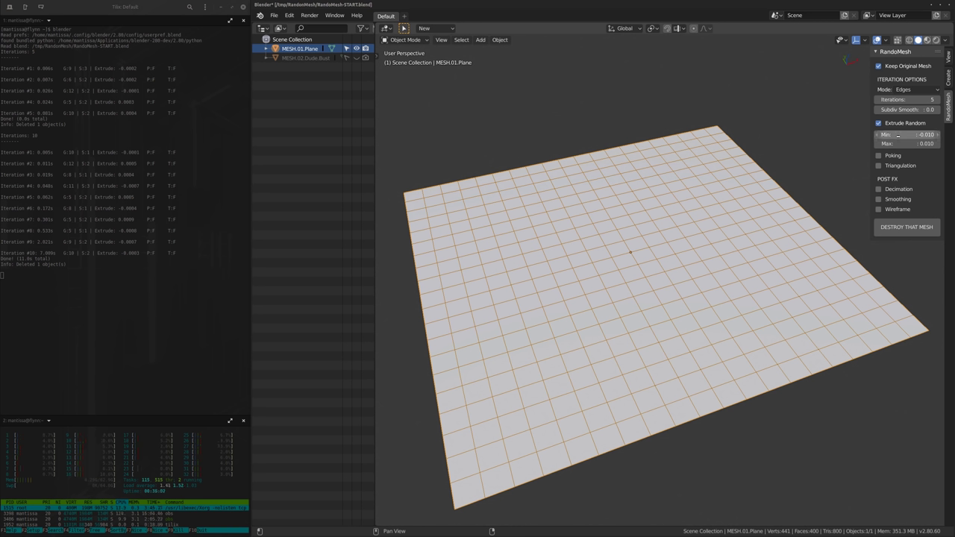
Generate a randomly extruded copy of the plane and isolate it in local view.
middle_drag(714, 242, 694, 269)
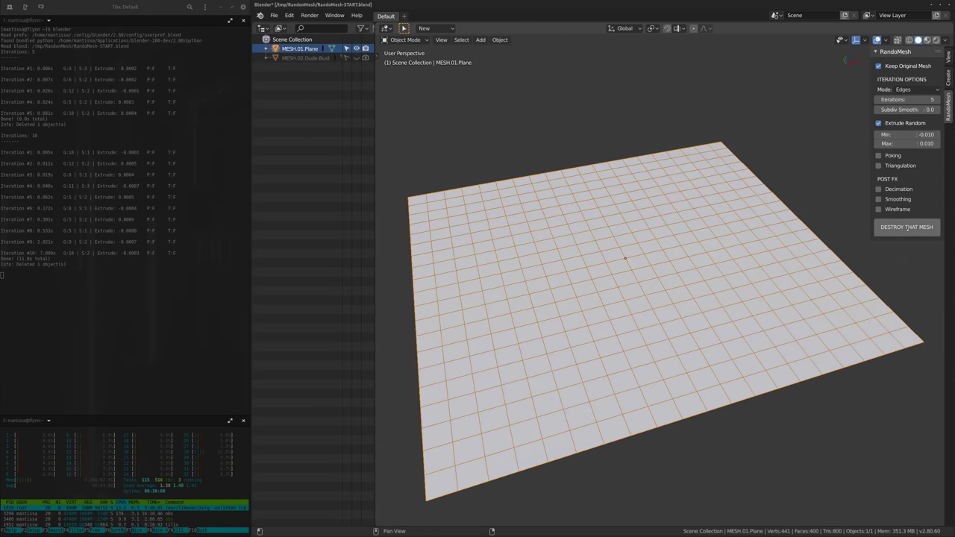
click(907, 227)
shift+middle_drag(639, 255, 610, 290)
key(KP_Divide)
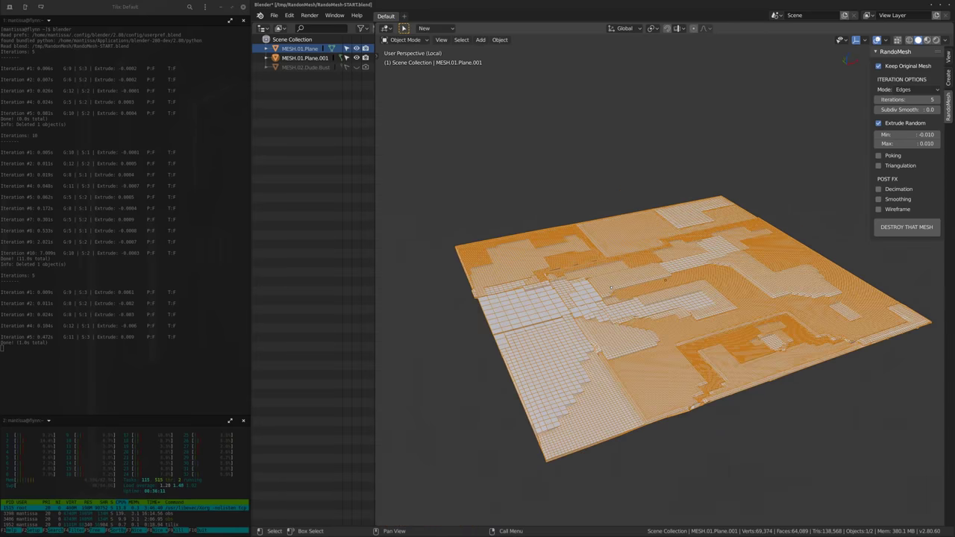
Turn off the wireframe overlay and examine the shallow extruded panels from several angles.
scroll(611, 287, up, 8)
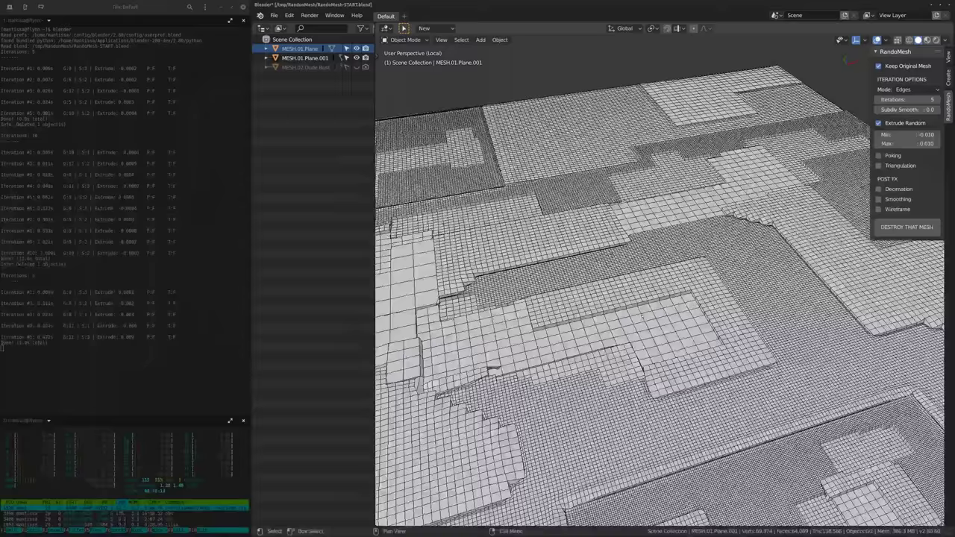
middle_drag(612, 287, 699, 253)
click(886, 39)
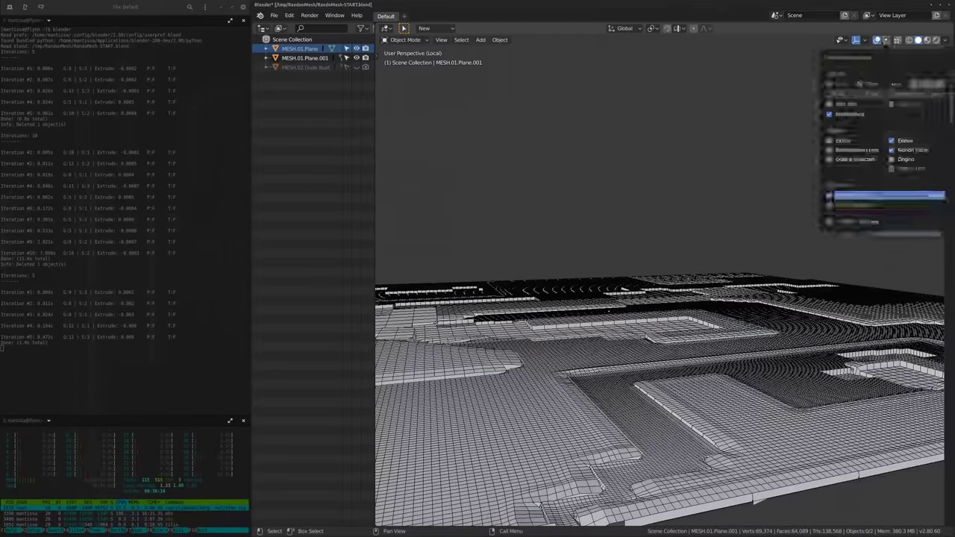
click(829, 195)
middle_drag(619, 224, 604, 328)
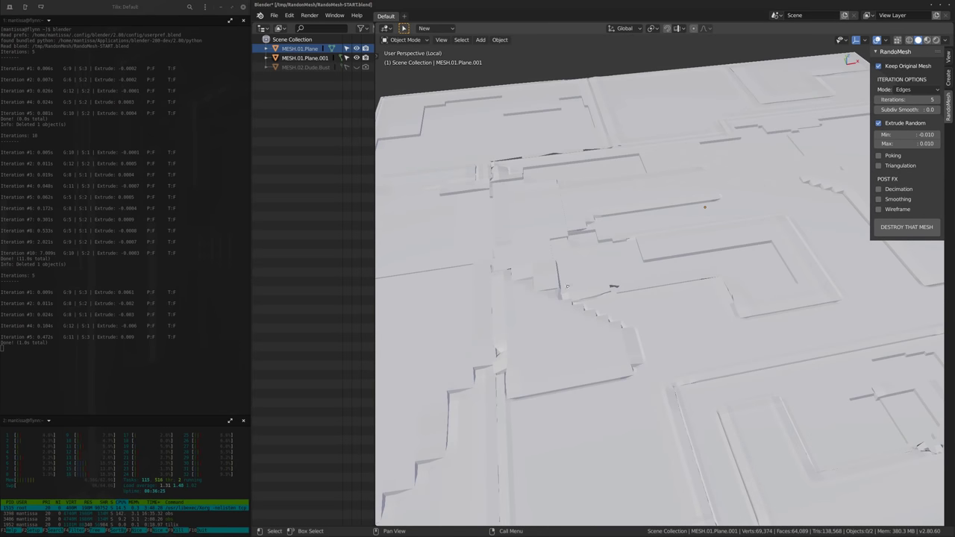
middle_drag(548, 339, 626, 304)
middle_drag(629, 253, 588, 288)
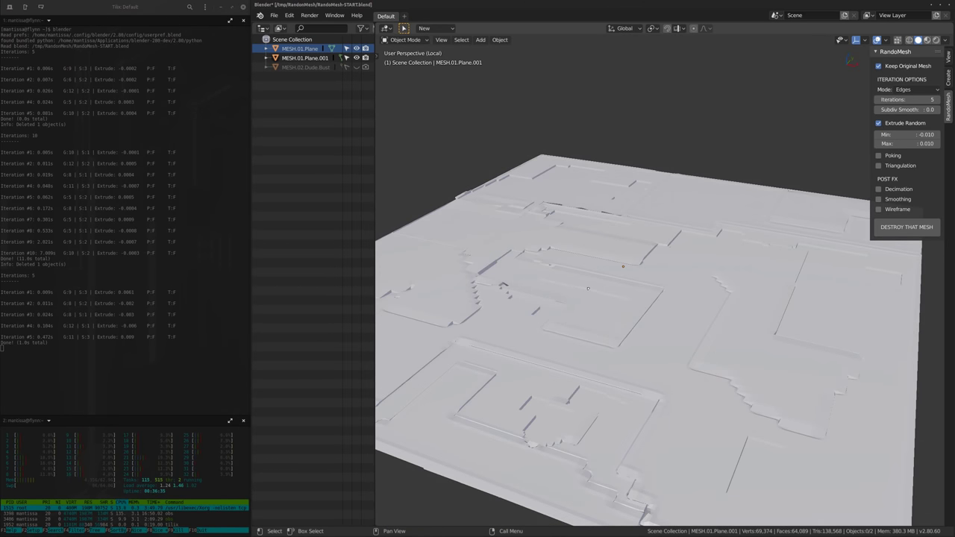
Select the isolated extruded mesh and turn the wireframe overlay back on.
ctrl+alt+middle_drag(699, 242, 642, 302)
click(638, 290)
middle_drag(594, 321, 579, 322)
click(886, 39)
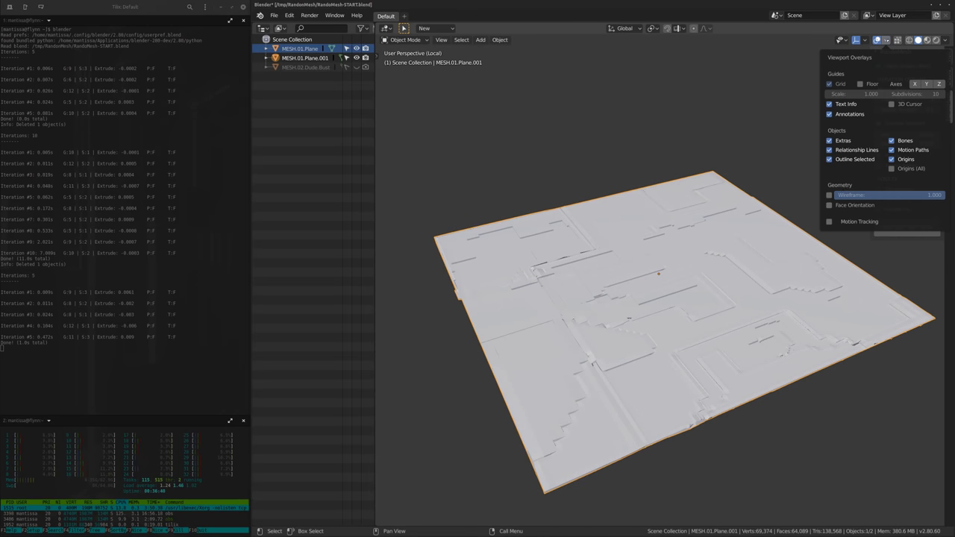
click(828, 194)
middle_drag(649, 276, 638, 267)
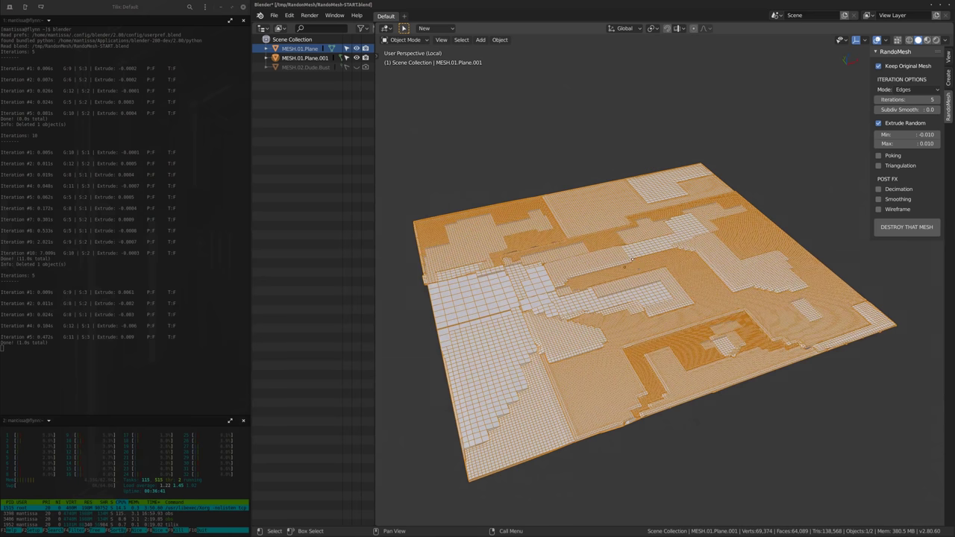
Delete the shallow extruded mesh, leave local view and select the original plane.
key(Delete)
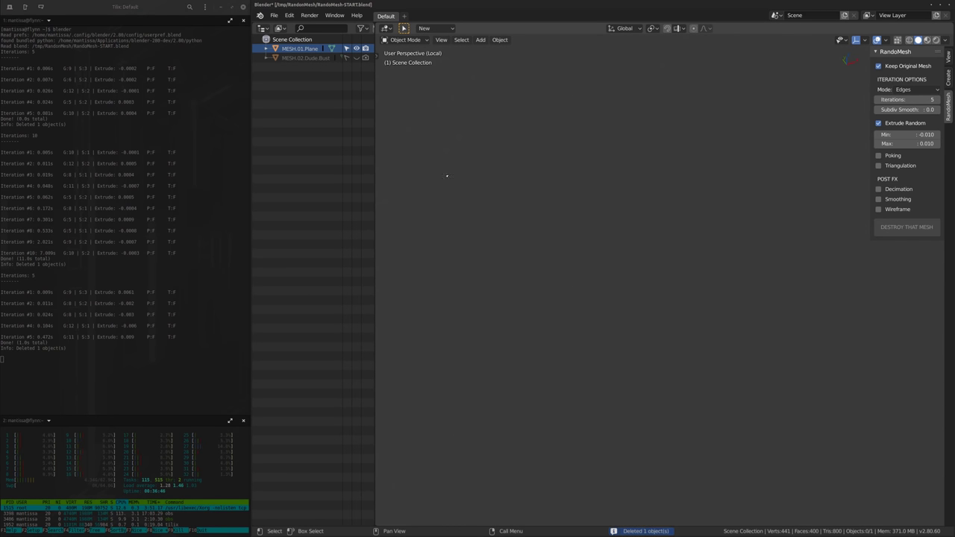
key(KP_Divide)
click(647, 224)
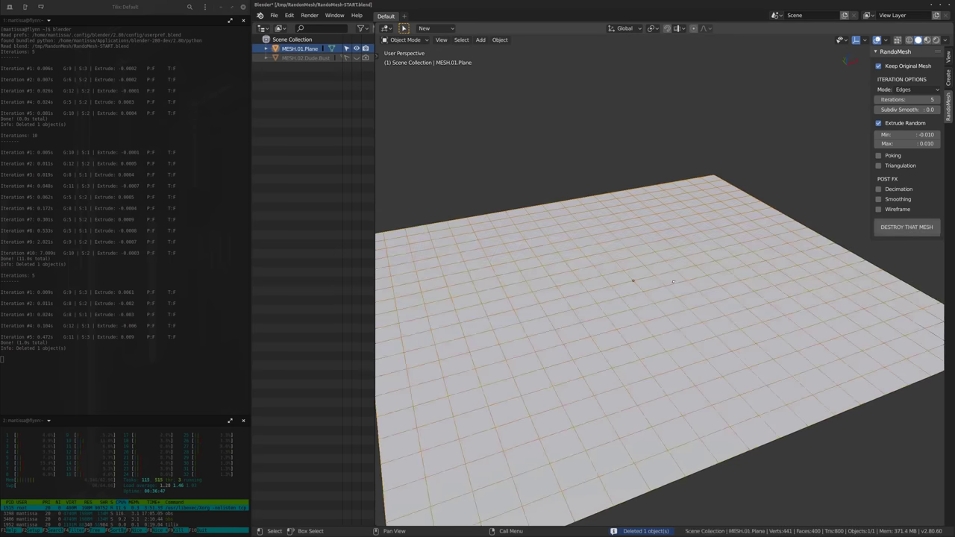
middle_drag(660, 228, 772, 170)
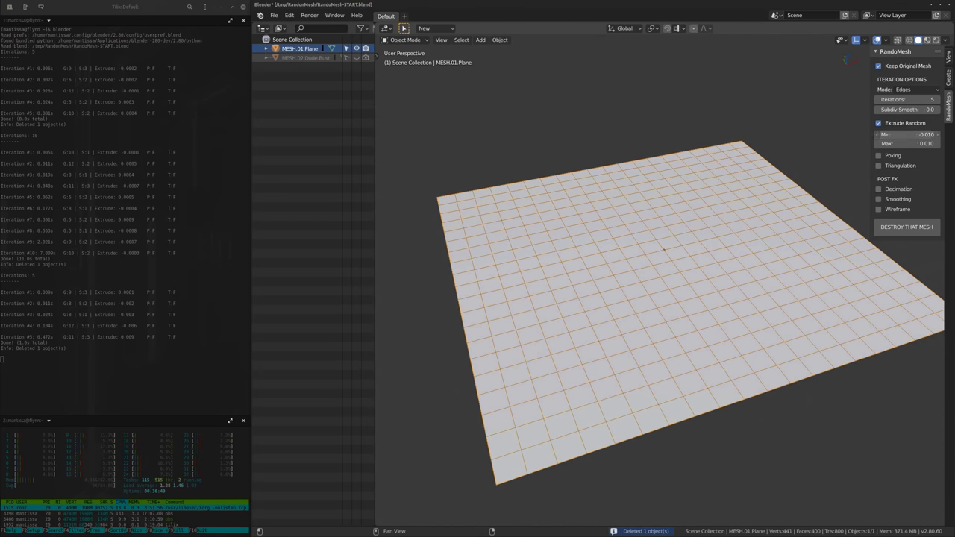
Set the random extrusion range to a minimum of -1 and a maximum of 1.
click(908, 133)
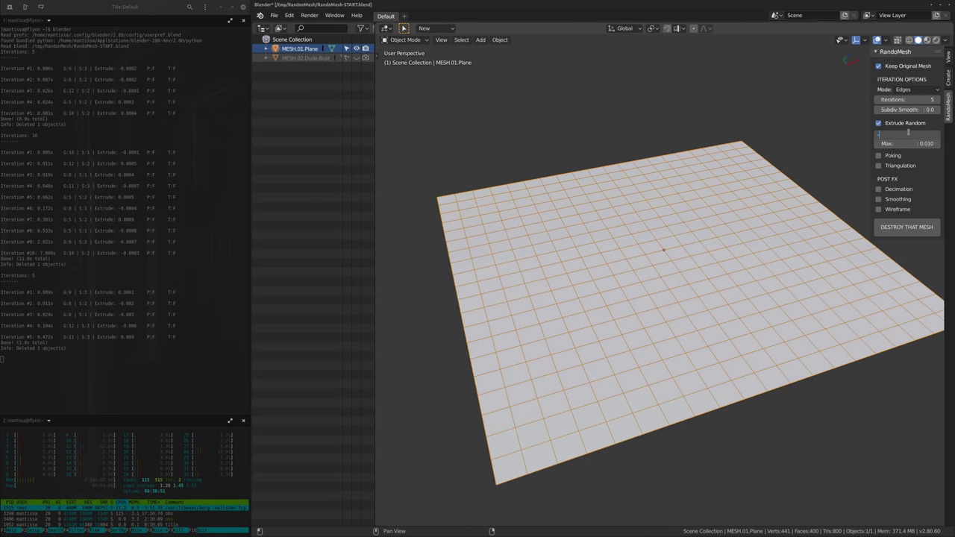
text(-1)
key(Tab)
text(1)
key(Return)
Generate a RandoMesh copy of the plane using the widened extrusion range.
scroll(699, 267, down, 3)
middle_drag(699, 267, 698, 270)
shift+middle_drag(800, 241, 783, 249)
click(935, 224)
middle_drag(709, 270, 707, 218)
mouse_move(645, 300)
middle_down()
mouse_move(645, 334)
mouse_move(608, 336)
mouse_move(629, 325)
mouse_move(633, 302)
middle_up()
scroll(644, 332, up, 2)
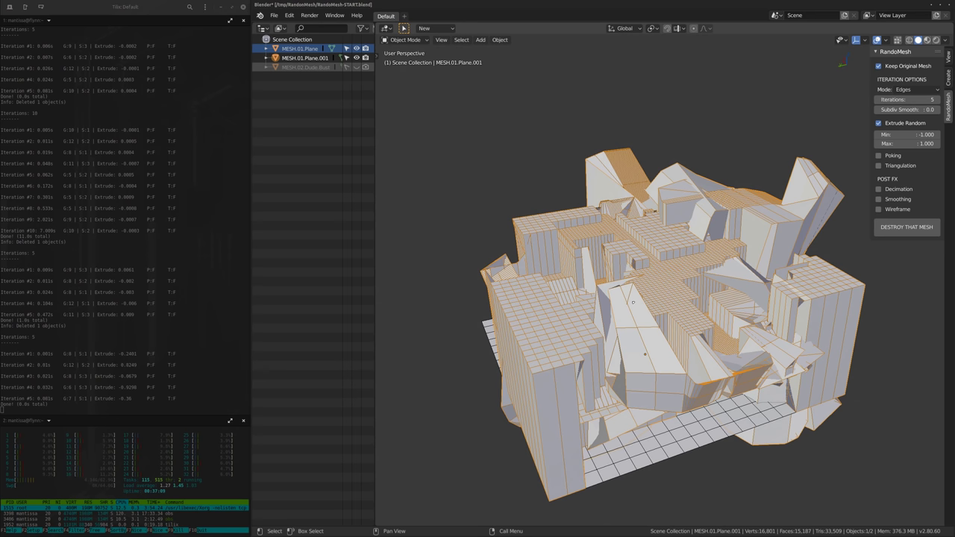
Examine the tall, overlapping extrusions of the generated mesh close up and as a whole.
middle_drag(633, 302, 614, 281)
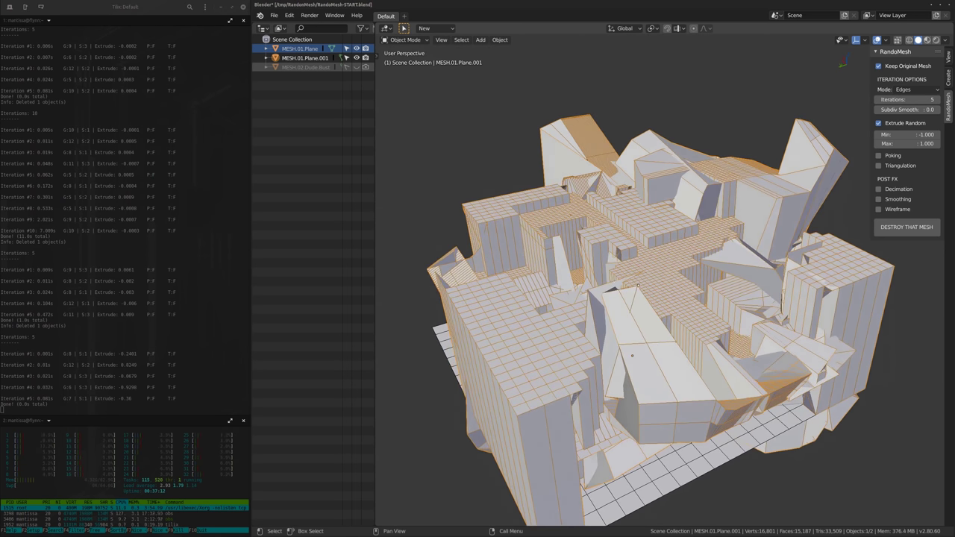
scroll(658, 321, down, 2)
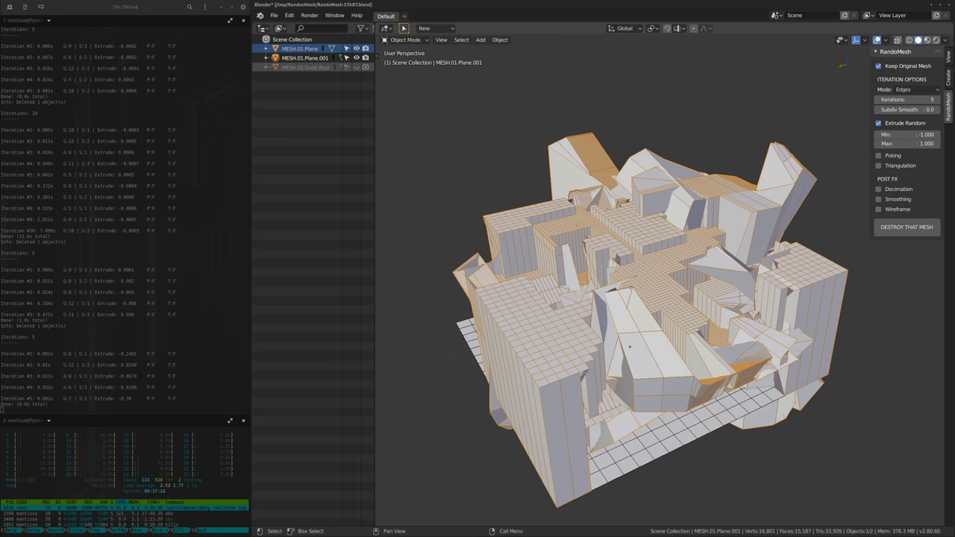
scroll(629, 288, up, 1)
scroll(626, 289, down, 1)
scroll(616, 291, up, 1)
scroll(601, 294, down, 1)
scroll(582, 296, down, 1)
shift+middle_drag(585, 296, 584, 299)
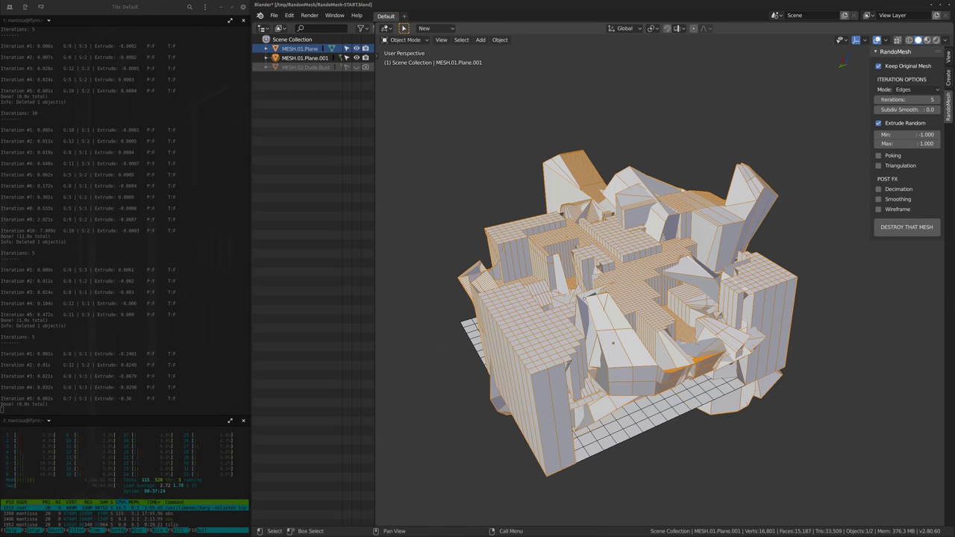
Delete the heavily extruded mesh and select the original plane again.
key(Delete)
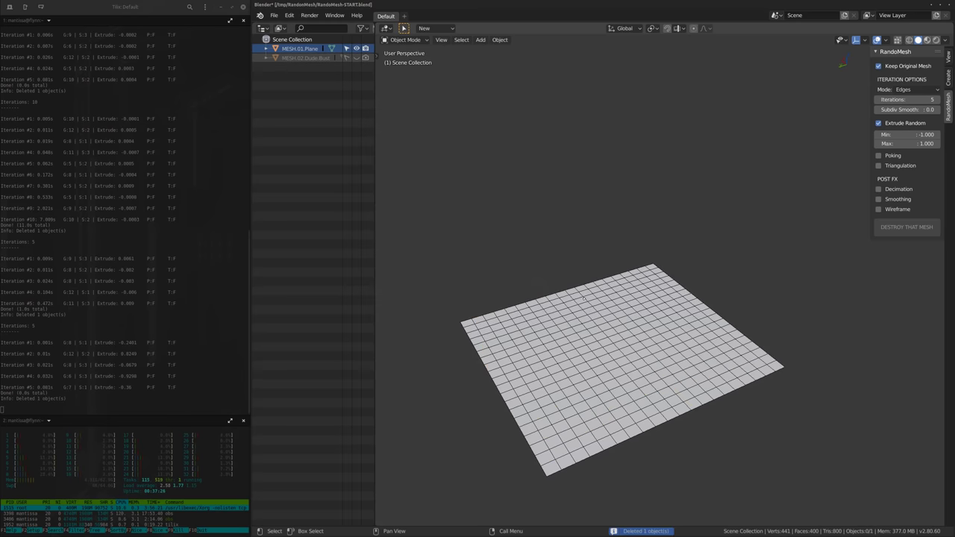
middle_drag(583, 297, 617, 377)
click(670, 395)
shift+middle_drag(617, 377, 624, 365)
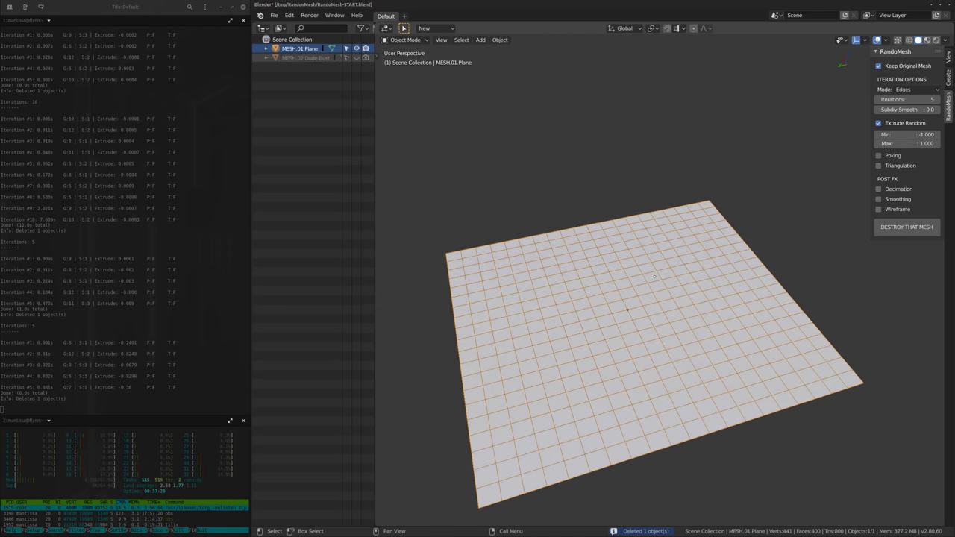
shift+middle_drag(559, 192, 559, 151)
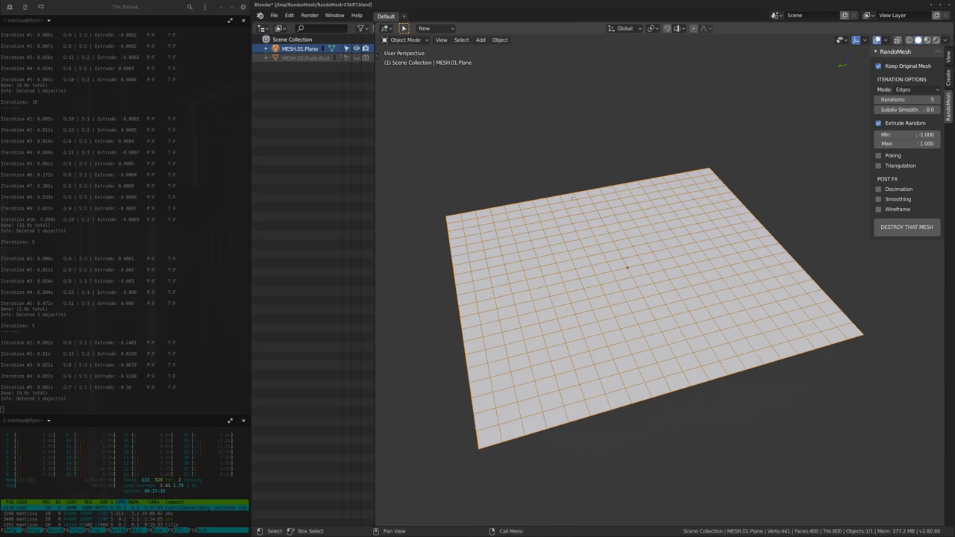
Disable Extrude Random and enable the Poking and Triangulation iteration options.
click(910, 124)
scroll(695, 169, down, 1)
mouse_move(705, 171)
shift+middle_down()
mouse_move(695, 169)
mouse_move(712, 185)
shift+middle_up()
scroll(706, 223, up, 3)
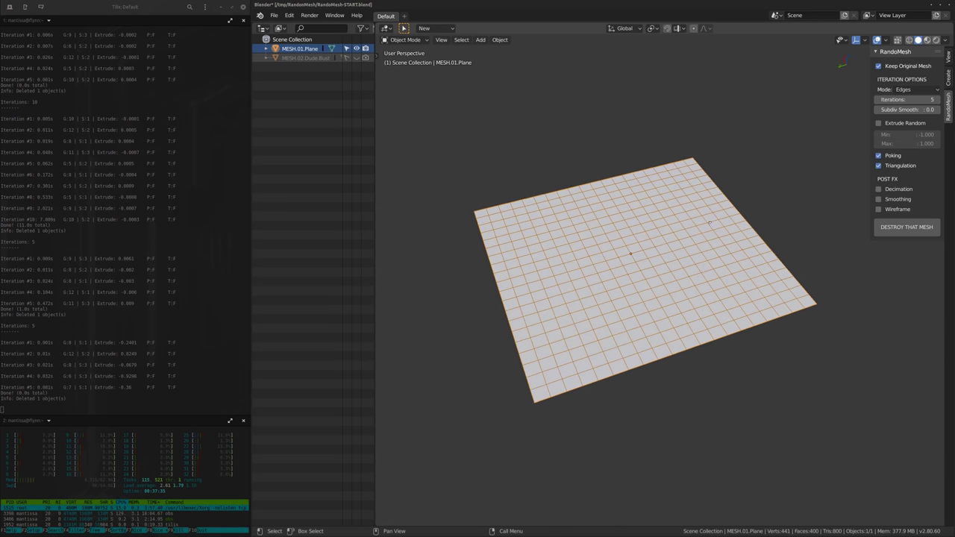
shift+middle_drag(661, 231, 704, 215)
scroll(704, 215, down, 1)
middle_drag(704, 215, 727, 217)
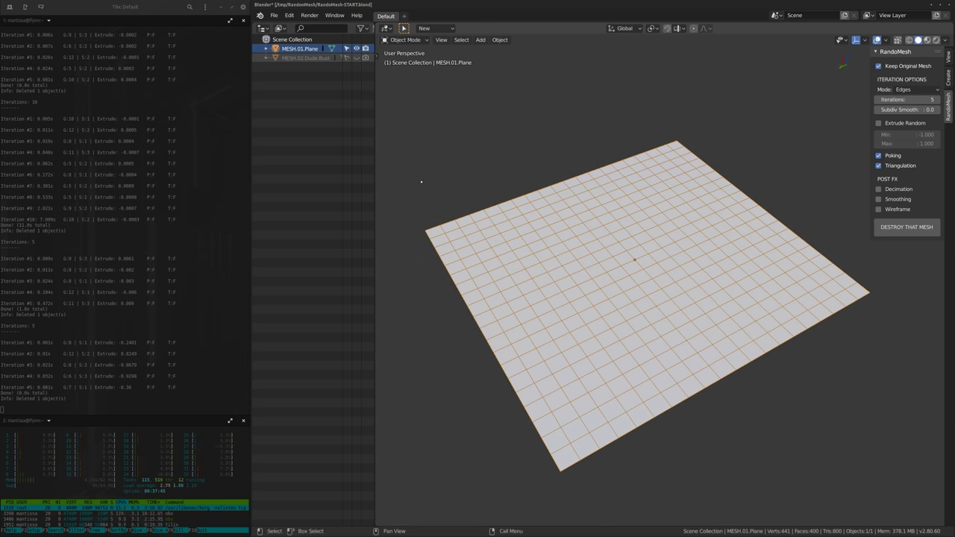
Check the earlier iteration log in the terminal and generate a copy of the plane with Poking and Triangulation.
drag(182, 119, 29, 125)
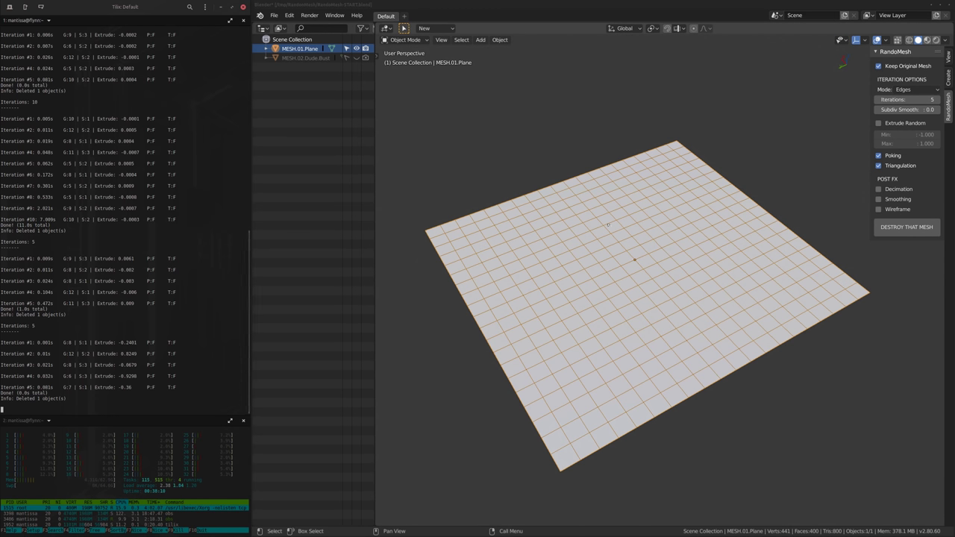
middle_drag(634, 306, 623, 296)
click(913, 223)
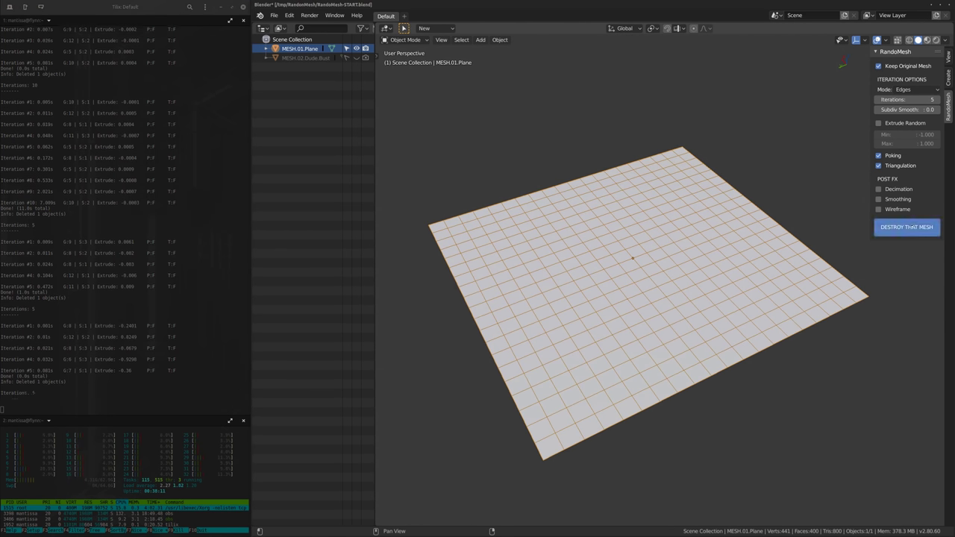
Isolate the poked mesh in local view, inspect its triangles up close and check the poking flags in the terminal log.
key(KP_Divide)
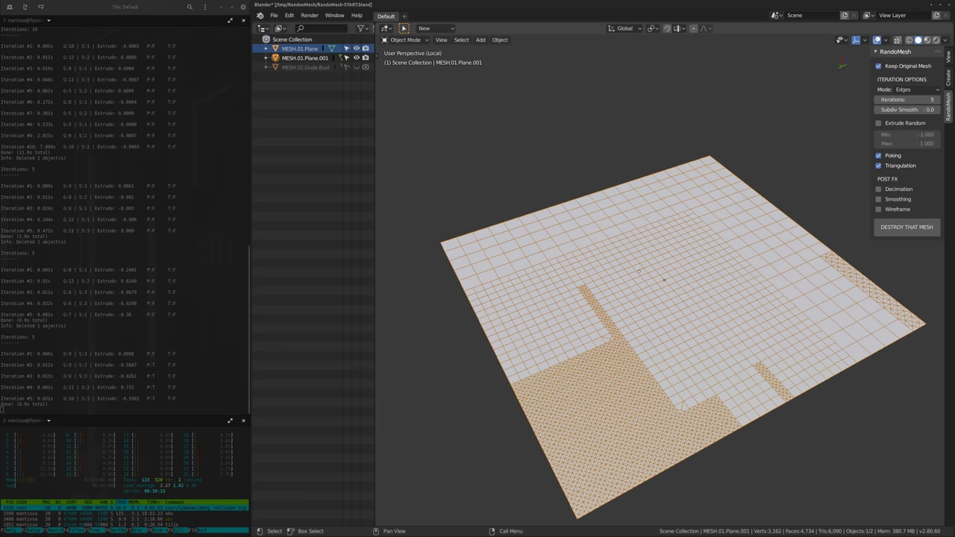
scroll(638, 271, up, 5)
click(197, 301)
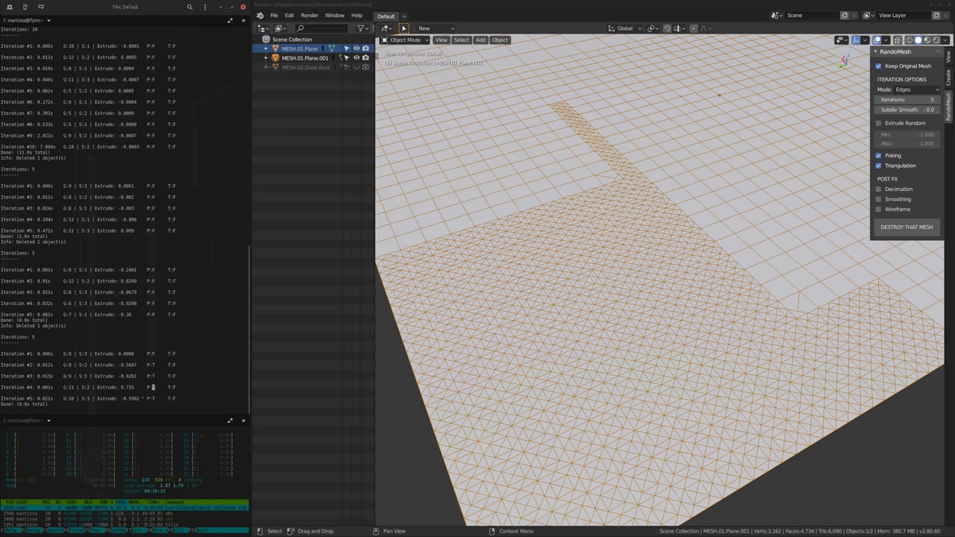
Delete the isolated poked mesh and select the original plane again.
scroll(613, 329, down, 5)
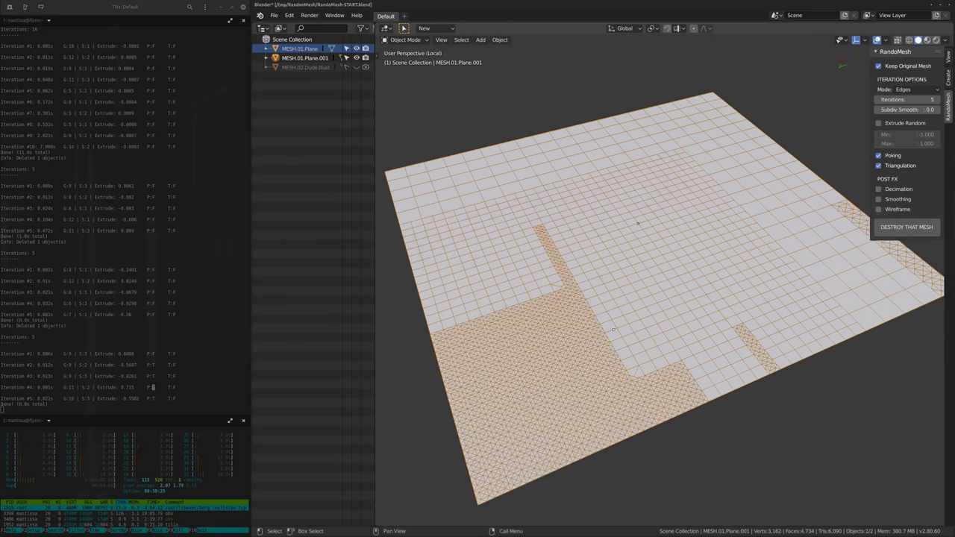
key(Delete)
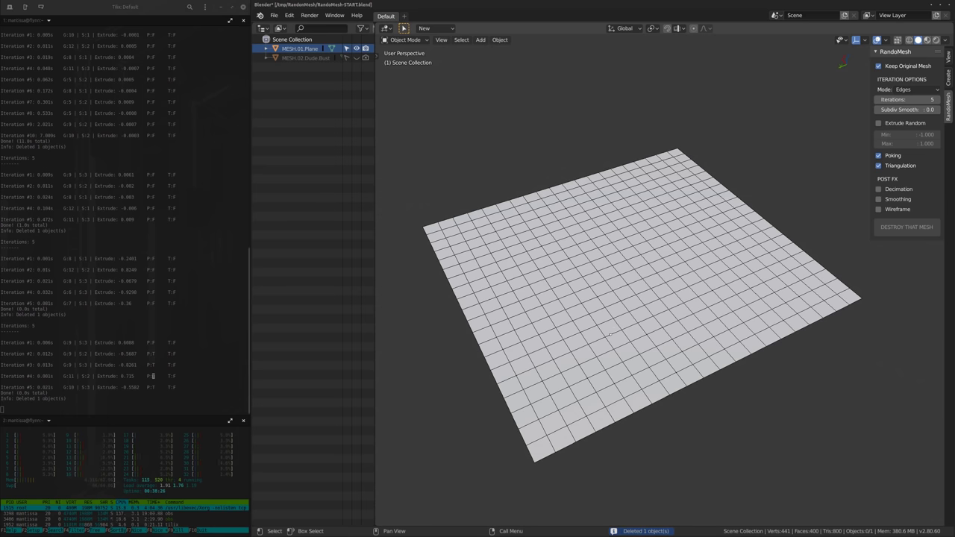
click(611, 334)
Set the iterations to 7 and generate another copy of the plane with Poking and Triangulation.
click(937, 99)
click(937, 99)
click(907, 227)
shift+middle_drag(630, 264, 622, 274)
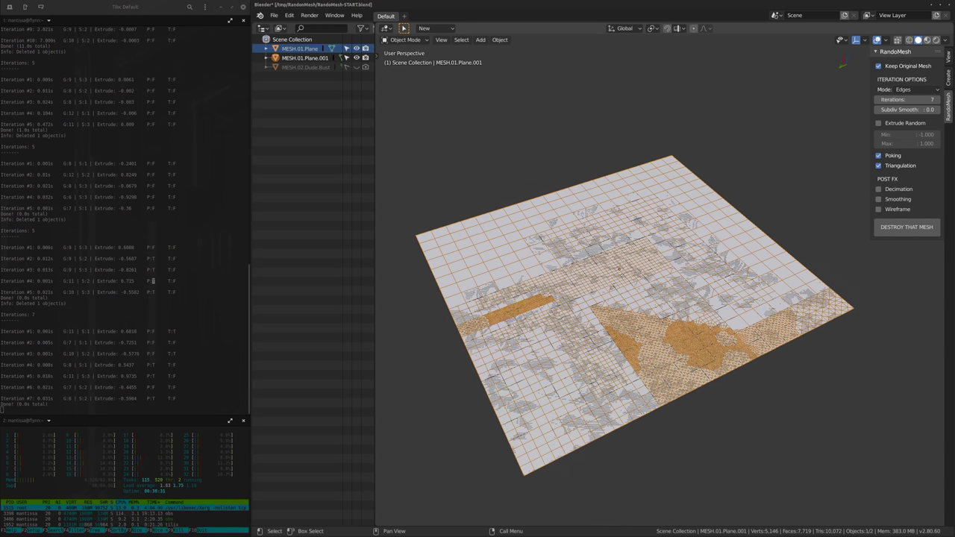
Isolate the 7-iteration mesh in local view and compare its triangulated areas with the poking and triangulation flags in the terminal log.
key(KP_Divide)
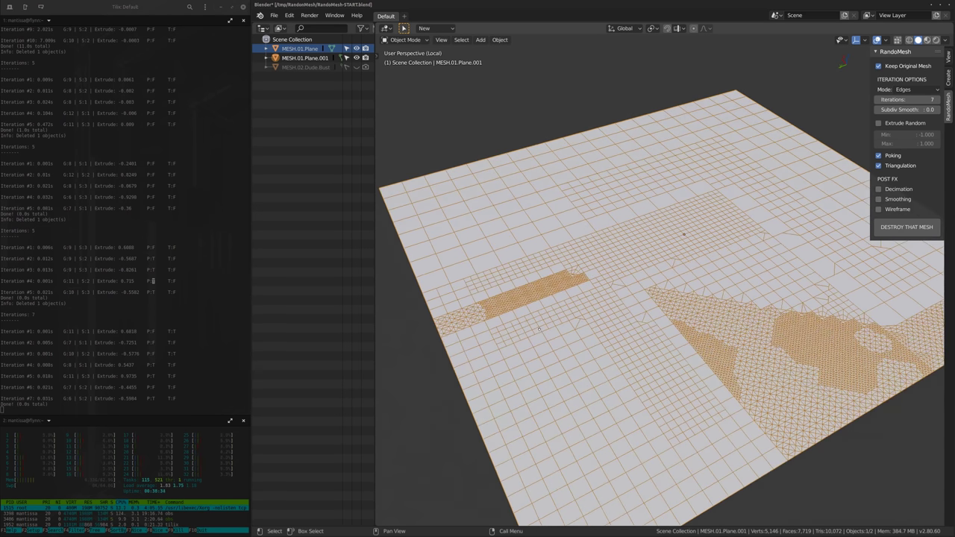
double_click(175, 331)
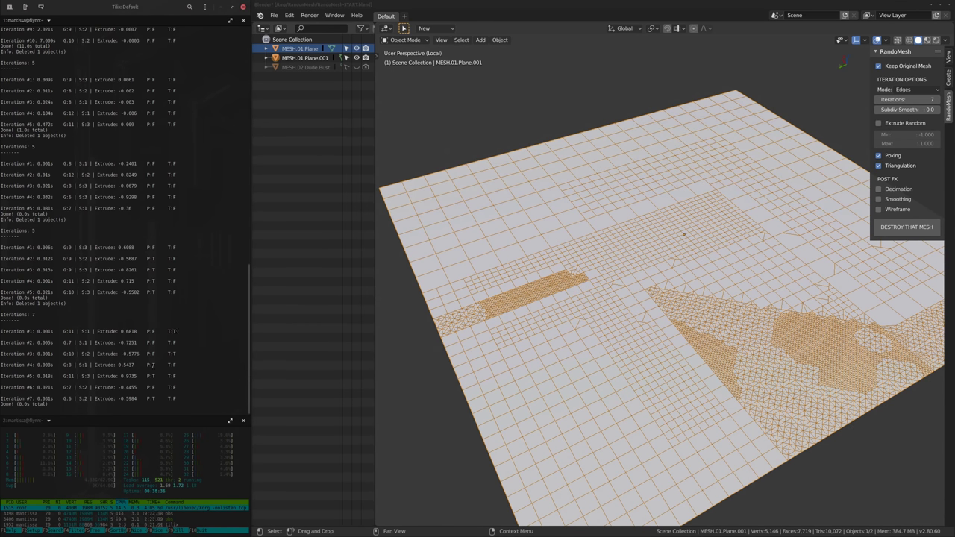
triple_click(153, 377)
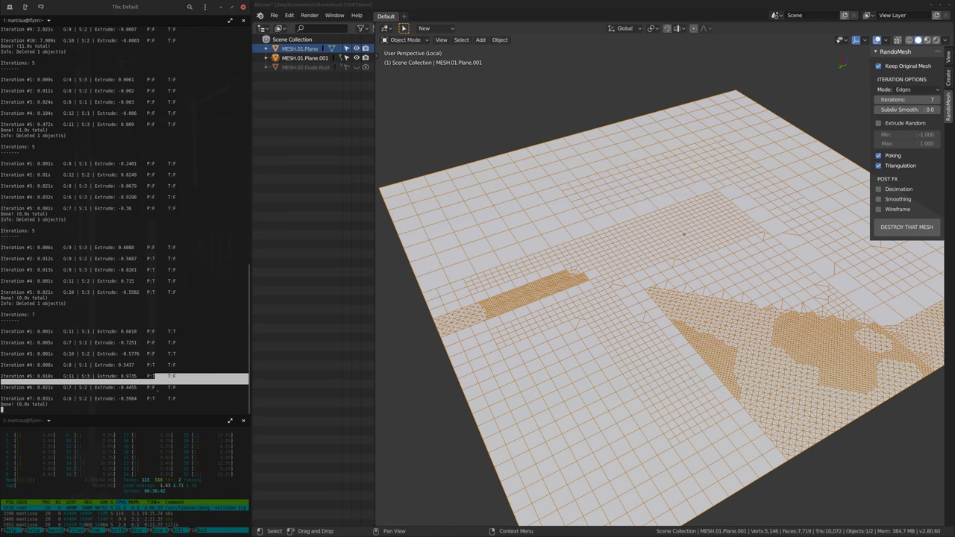
click(159, 389)
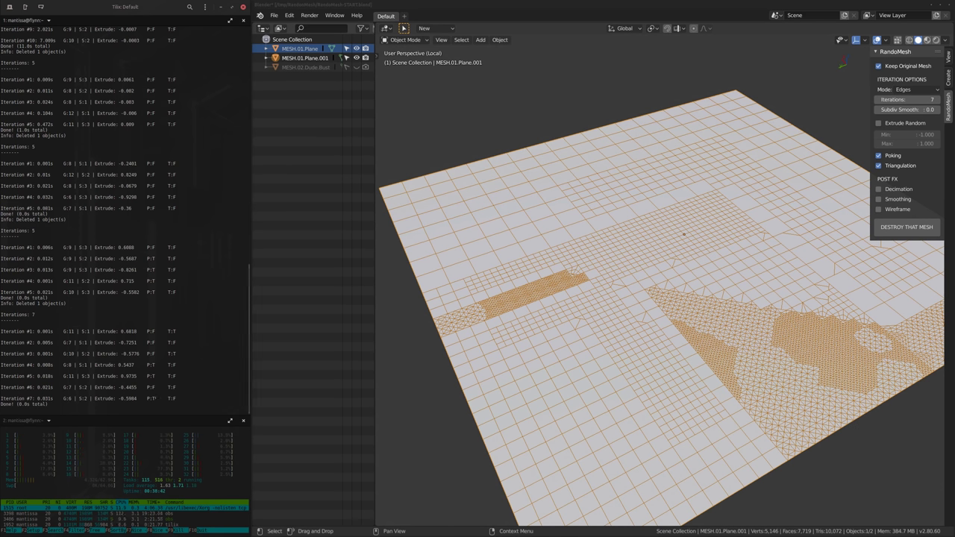
middle_drag(684, 234, 602, 306)
middle_drag(737, 265, 557, 337)
middle_drag(526, 366, 656, 346)
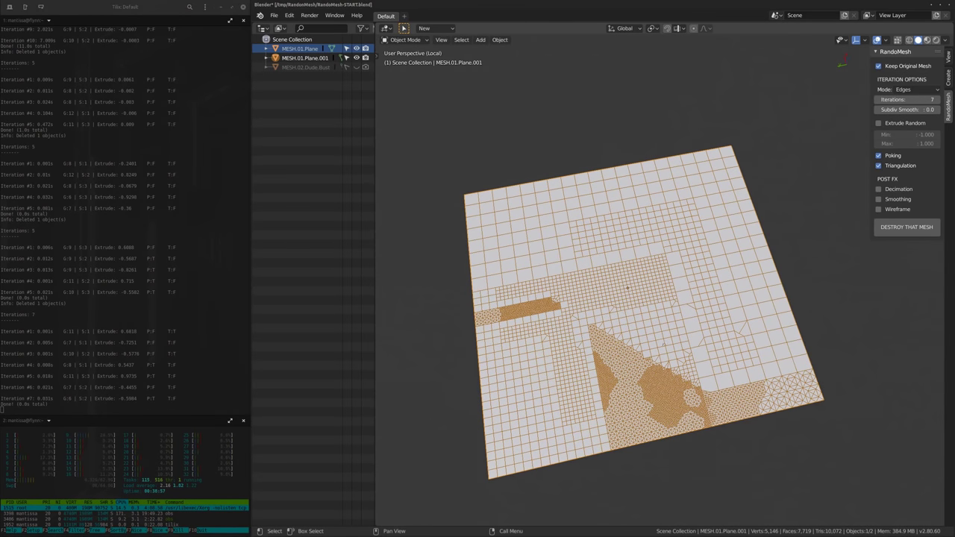
Leave local view and delete the 7-iteration mesh.
key(KP_Divide)
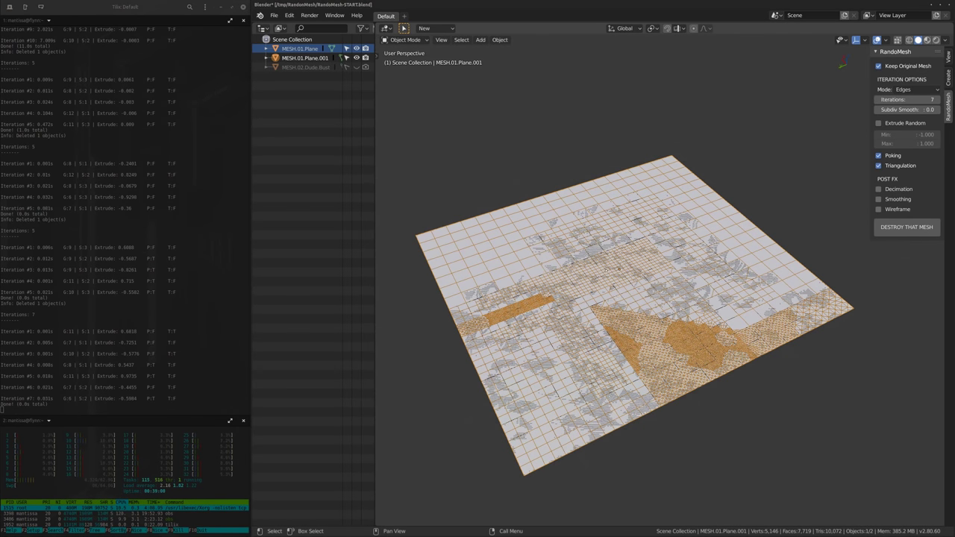
middle_drag(603, 270, 635, 311)
key(Delete)
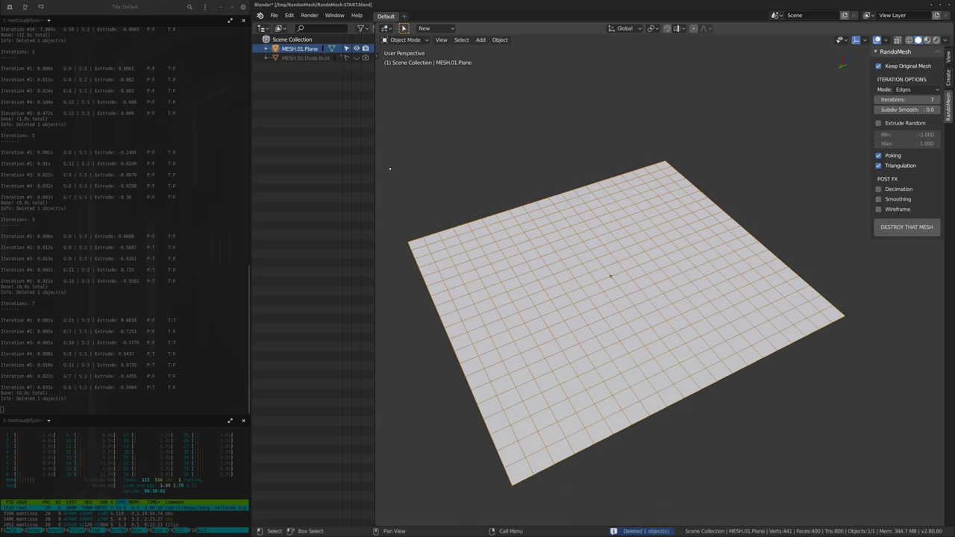
Set the iterations to 10 and generate a denser poked and triangulated copy of the plane.
click(937, 99)
click(937, 99)
click(937, 99)
middle_drag(643, 231, 634, 226)
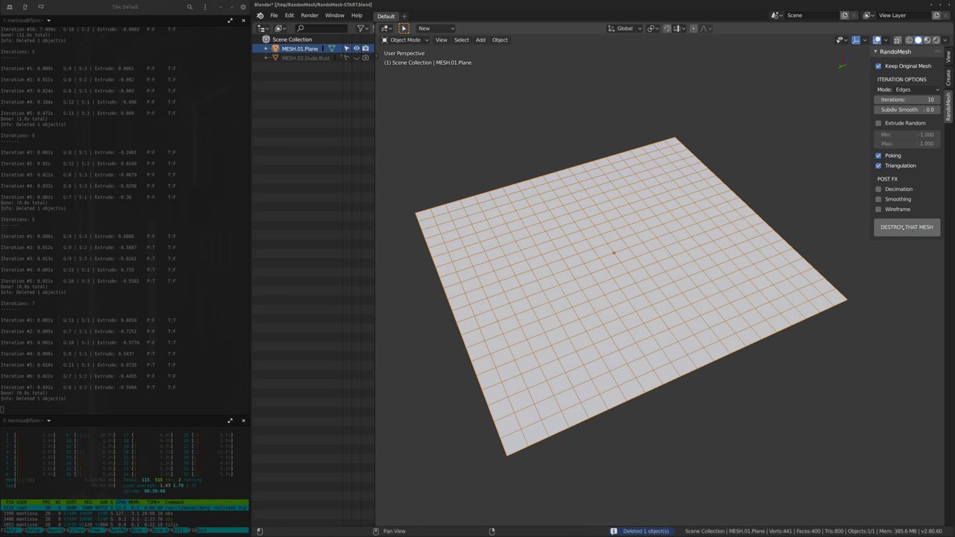
click(906, 227)
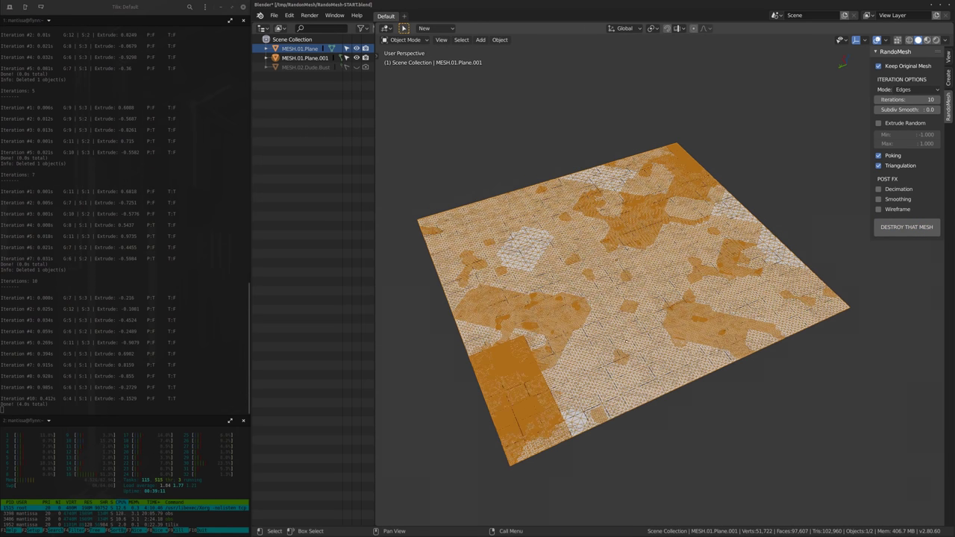
Isolate the 10-iteration mesh in local view, deselect it and examine its dense triangle patterns up close.
key(KP_Divide)
key(alt+a)
middle_drag(657, 298, 582, 314)
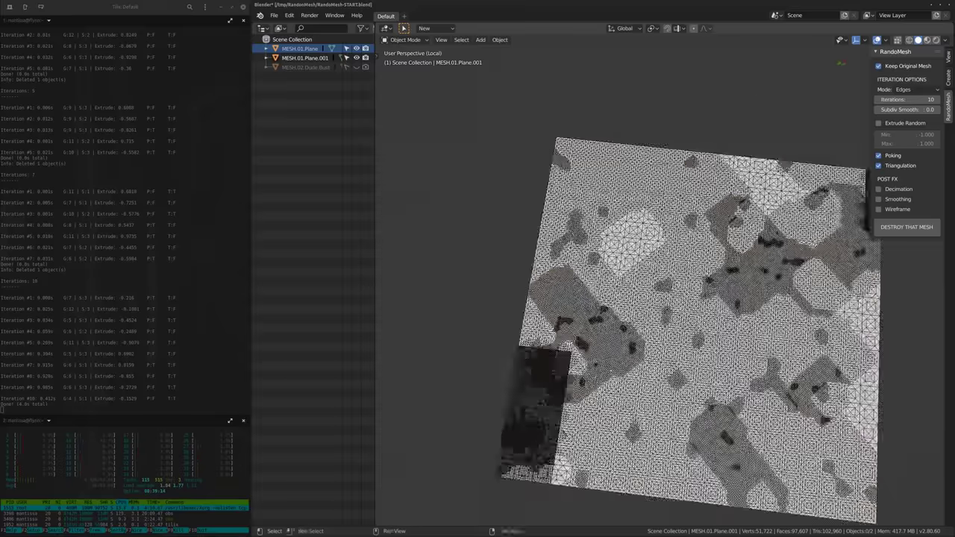
scroll(659, 313, up, 6)
shift+middle_drag(567, 388, 768, 277)
scroll(597, 359, up, 4)
scroll(597, 358, down, 4)
middle_drag(597, 359, 646, 351)
scroll(646, 351, down, 2)
middle_drag(723, 275, 717, 160)
scroll(660, 282, up, 2)
shift+middle_drag(672, 224, 704, 294)
scroll(703, 294, down, 4)
scroll(701, 328, down, 2)
middle_drag(634, 306, 585, 359)
scroll(585, 358, down, 2)
scroll(586, 358, up, 2)
scroll(754, 155, up, 6)
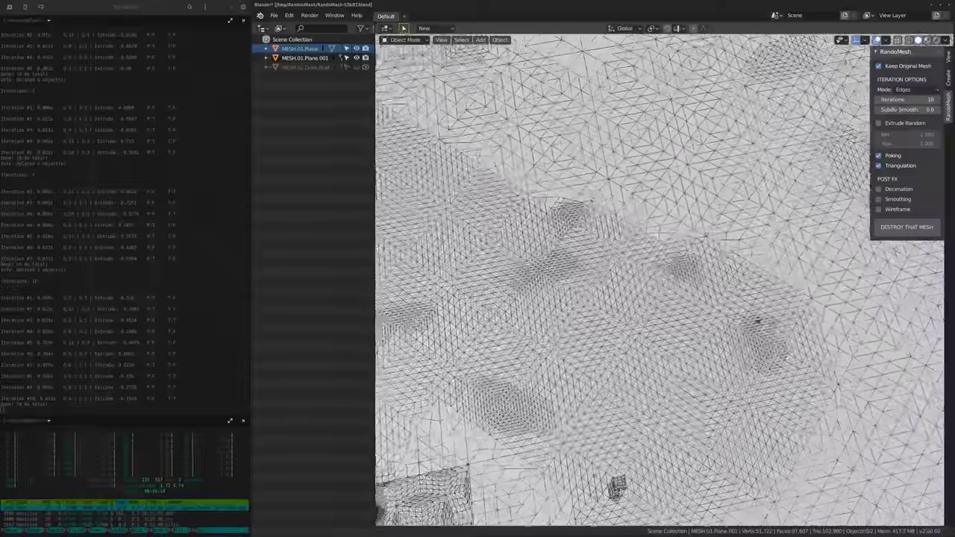
scroll(758, 321, down, 6)
middle_drag(758, 373, 758, 321)
scroll(758, 321, down, 2)
scroll(758, 321, up, 2)
scroll(664, 299, down, 6)
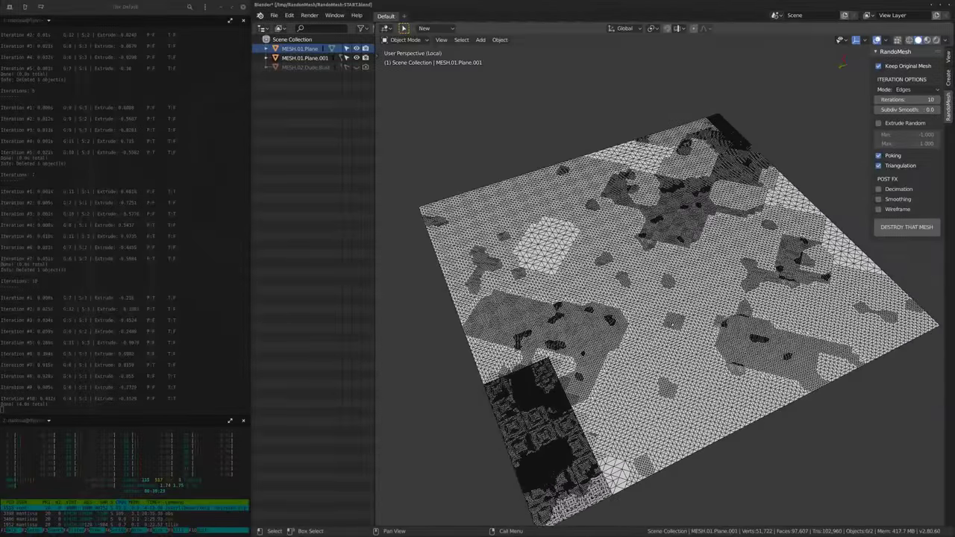
Leave local view, delete the 10-iteration mesh and select the original plane.
key(KP_Divide)
click(653, 328)
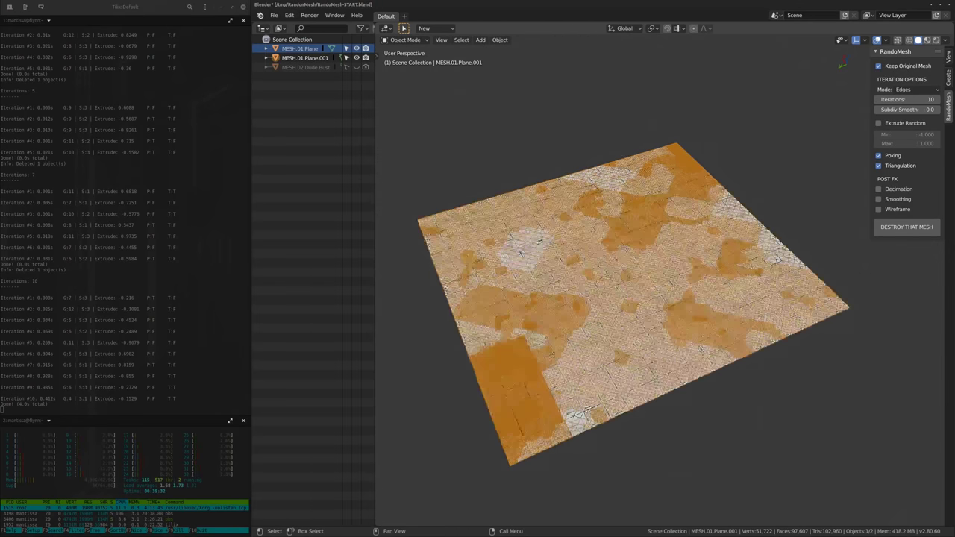
shift+middle_drag(651, 327, 655, 338)
key(Delete)
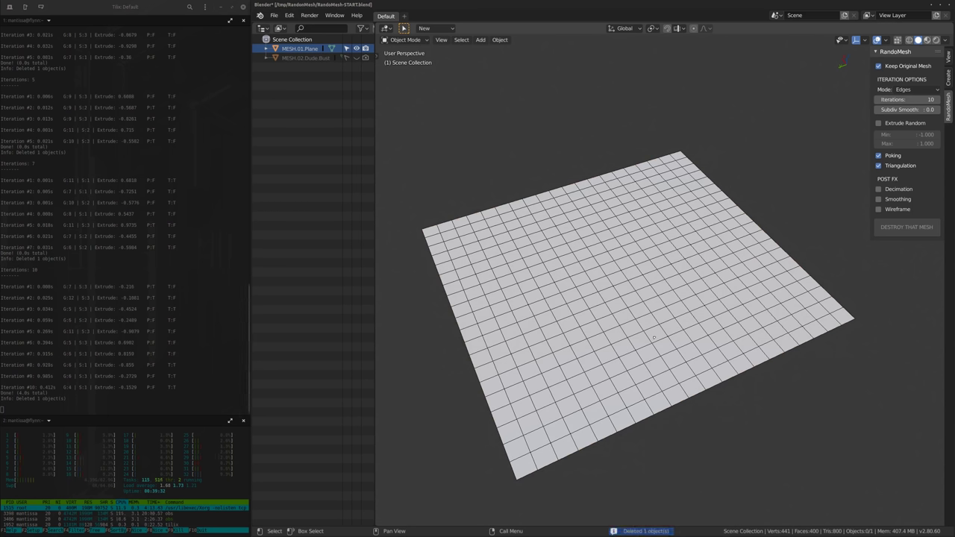
click(601, 303)
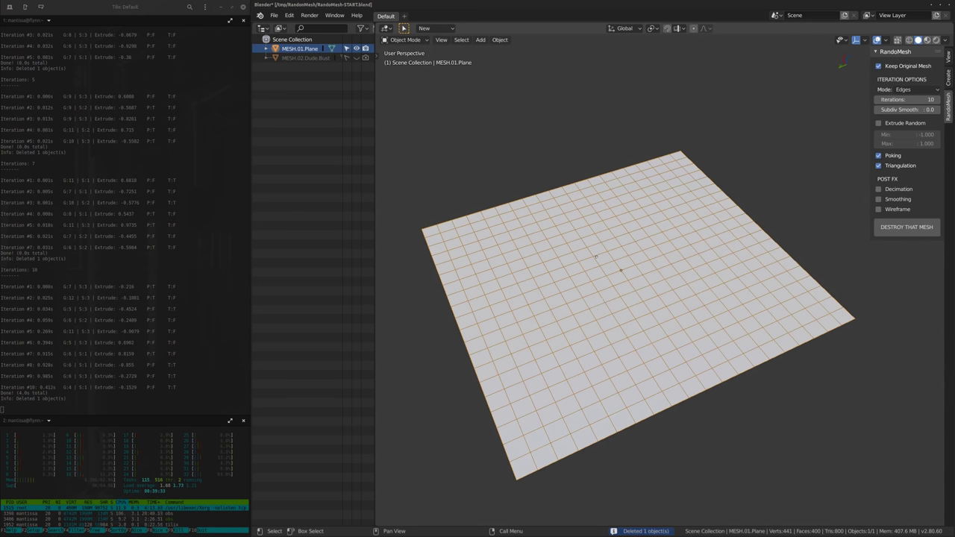
middle_drag(668, 243, 657, 228)
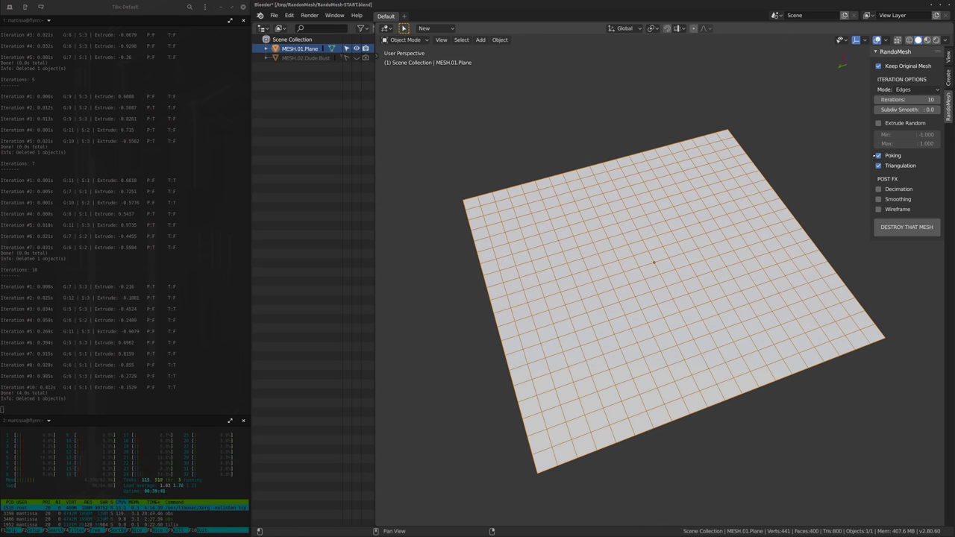
Enable Extrude Random with a minimum of -0.001 and a maximum of 0.001.
click(907, 123)
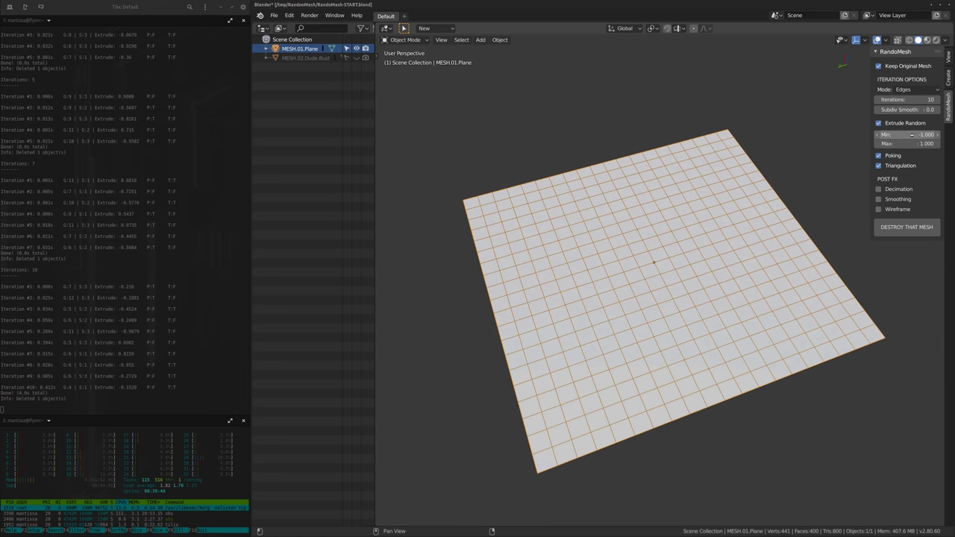
click(930, 137)
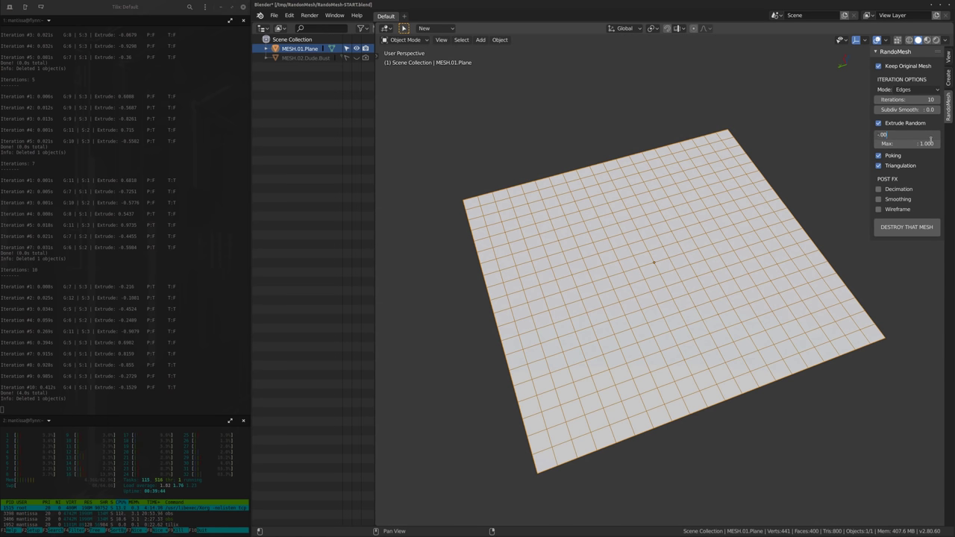
key(Tab)
key(Return)
click(922, 144)
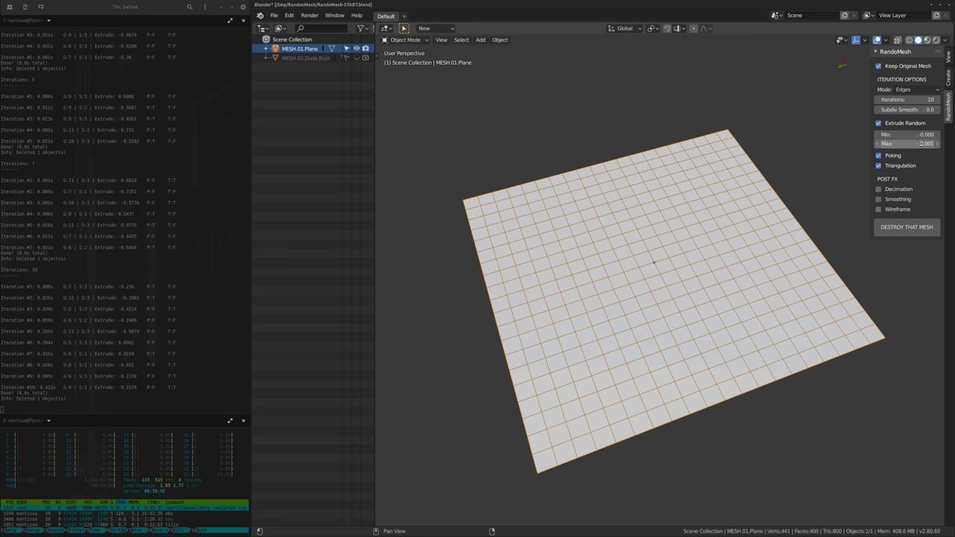
key(Return)
click(918, 133)
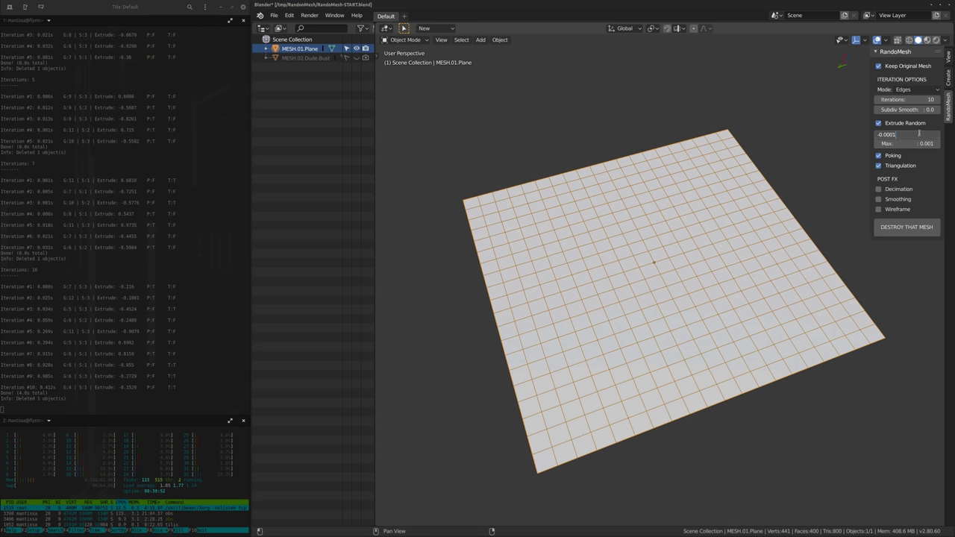
text(1)
key(Return)
shift+middle_drag(708, 259, 672, 256)
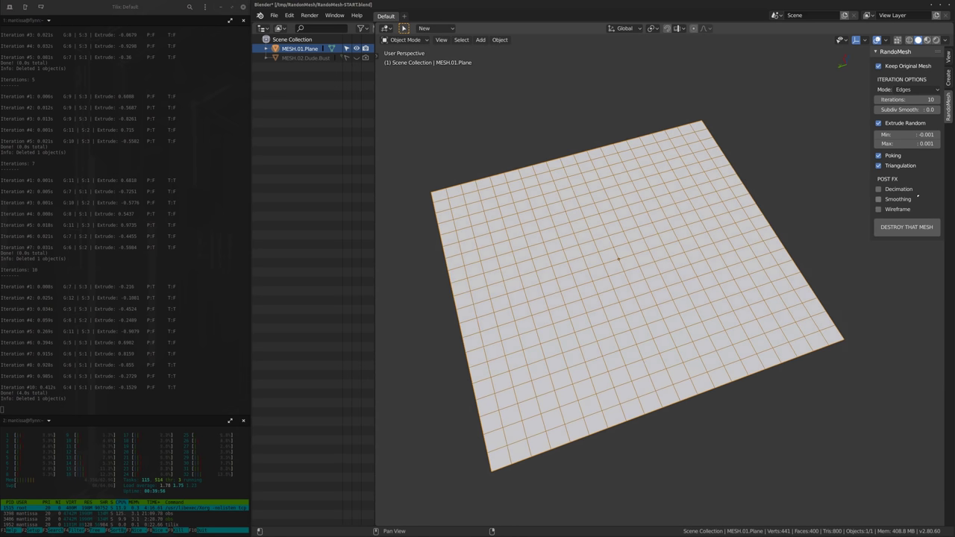
Set the iterations to 7, disable Extrude Random, Poking and Triangulation, enable Decimation, and generate a decimated copy of the plane.
click(877, 99)
click(877, 99)
click(877, 100)
click(878, 165)
shift+middle_drag(743, 266, 746, 253)
middle_drag(746, 254, 743, 241)
click(884, 124)
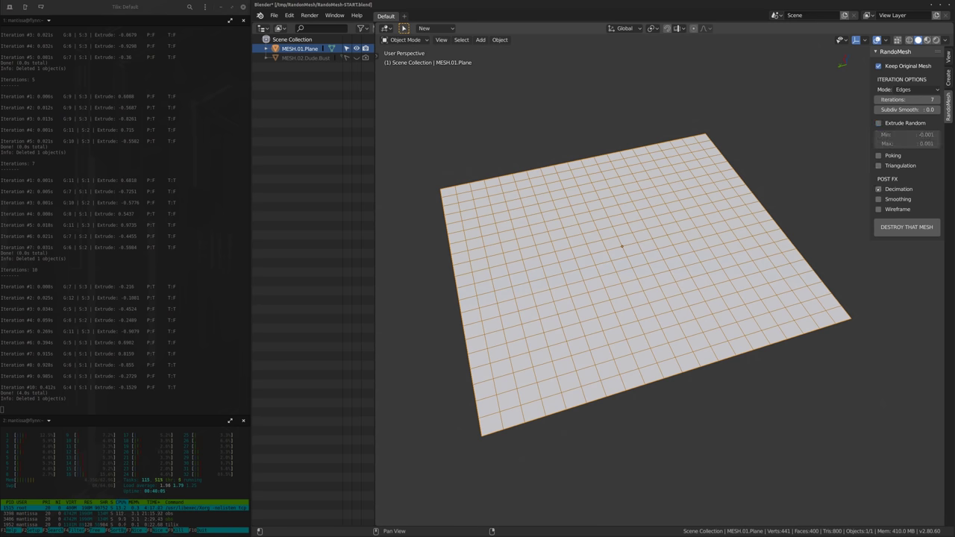
middle_drag(709, 199, 735, 232)
click(907, 227)
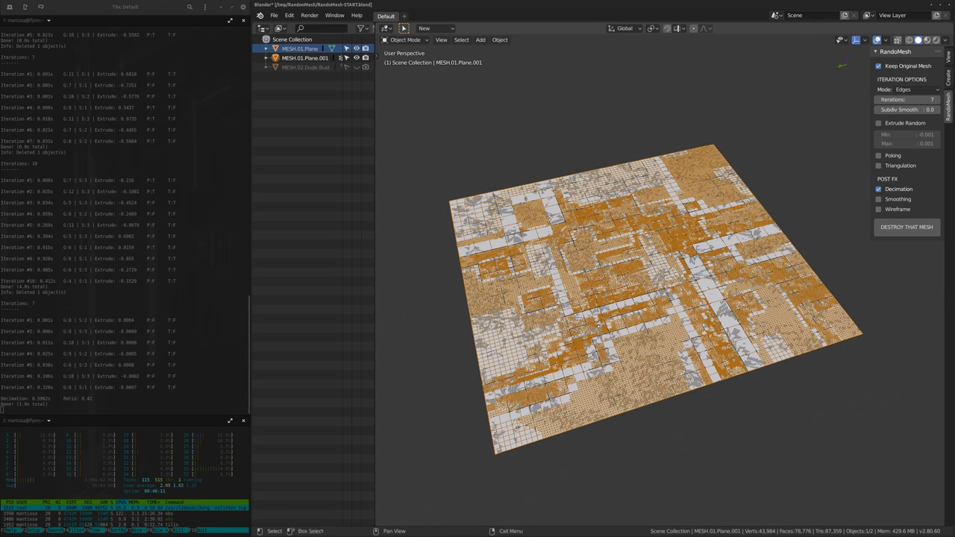
Isolate the decimated mesh in local view and examine its irregular decimated areas up close.
key(KP_Divide)
scroll(664, 280, up, 8)
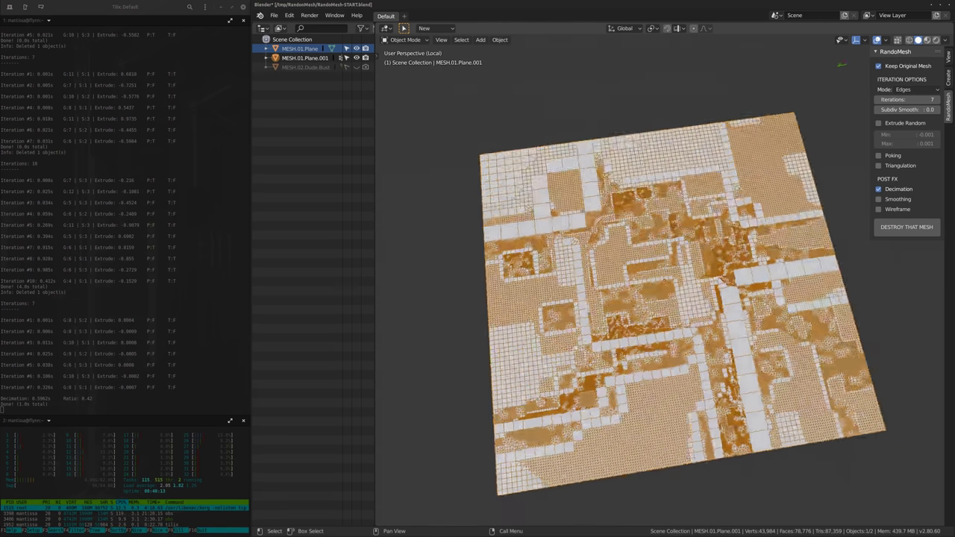
scroll(657, 266, down, 5)
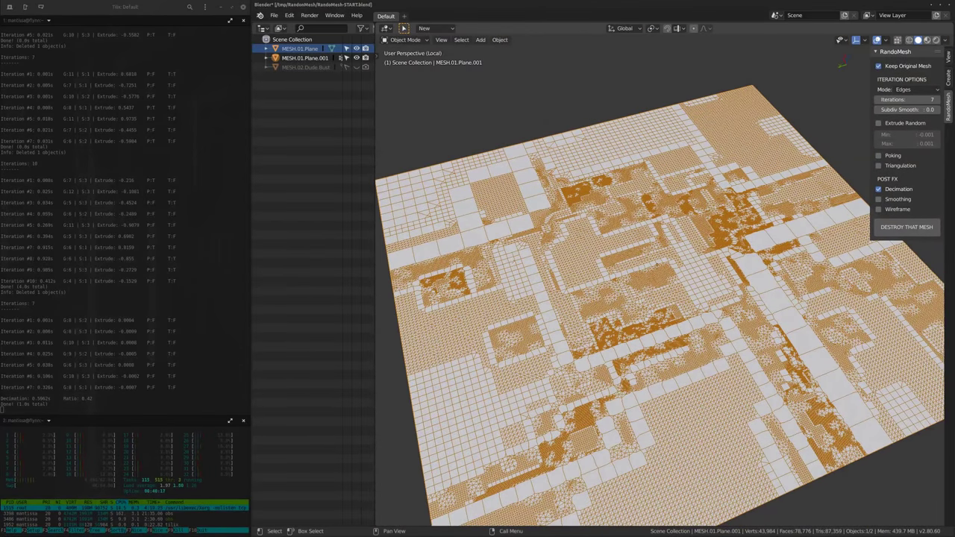
shift+middle_drag(657, 266, 675, 230)
scroll(645, 257, up, 1)
scroll(746, 127, up, 3)
shift+middle_drag(701, 168, 709, 291)
scroll(747, 127, down, 4)
scroll(597, 227, up, 4)
scroll(597, 261, down, 1)
scroll(664, 306, up, 3)
scroll(664, 306, down, 7)
middle_drag(622, 362, 622, 377)
Split the viewport, turn the new area into a Properties editor and show the decimated mesh's object data.
drag(377, 25, 462, 28)
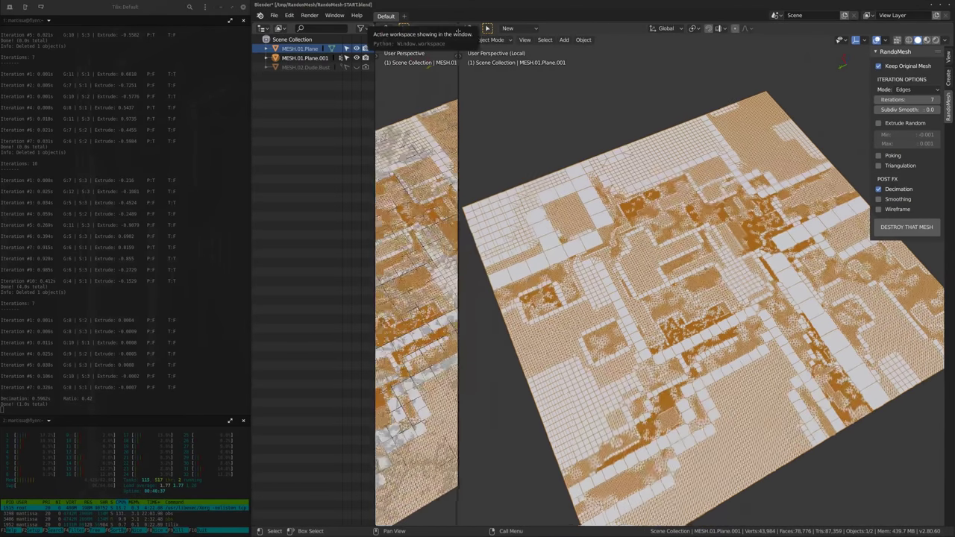
click(386, 28)
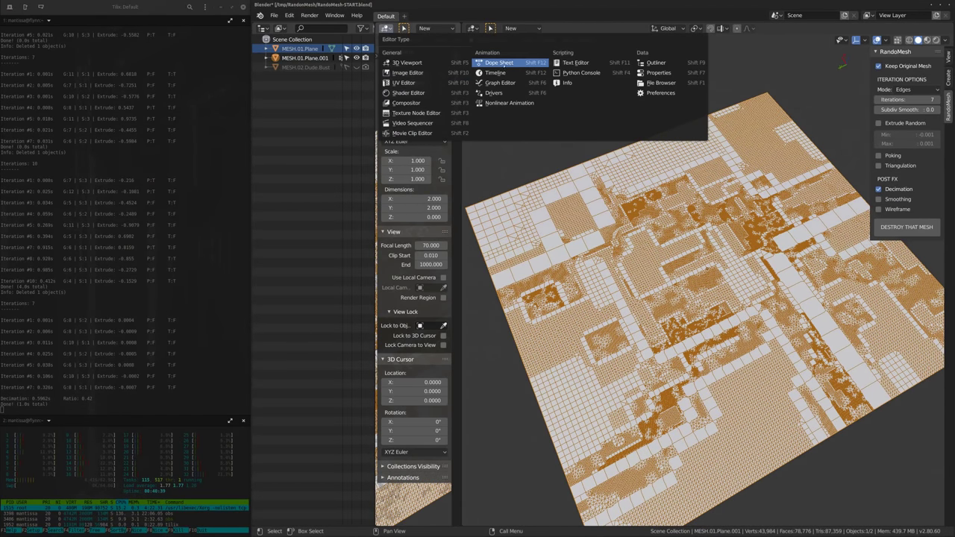
click(658, 72)
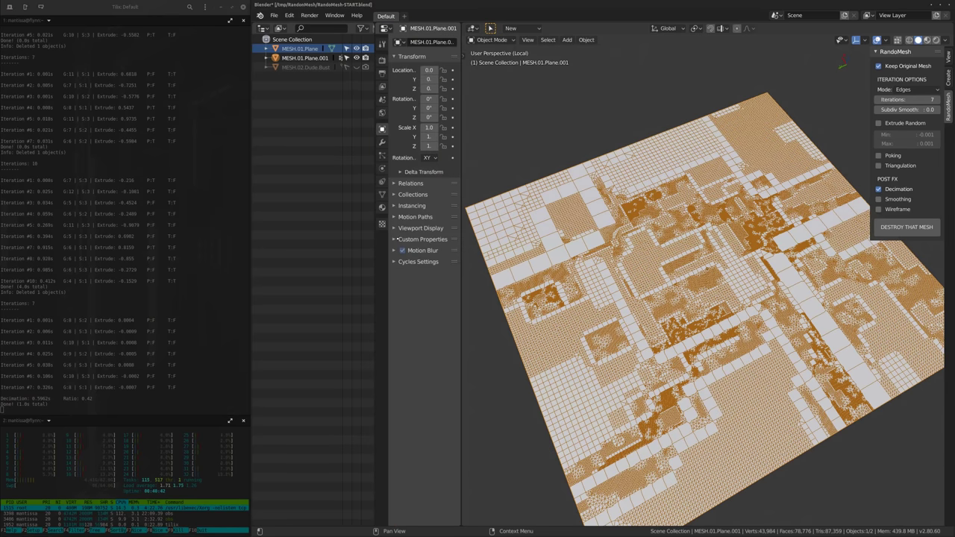
click(382, 194)
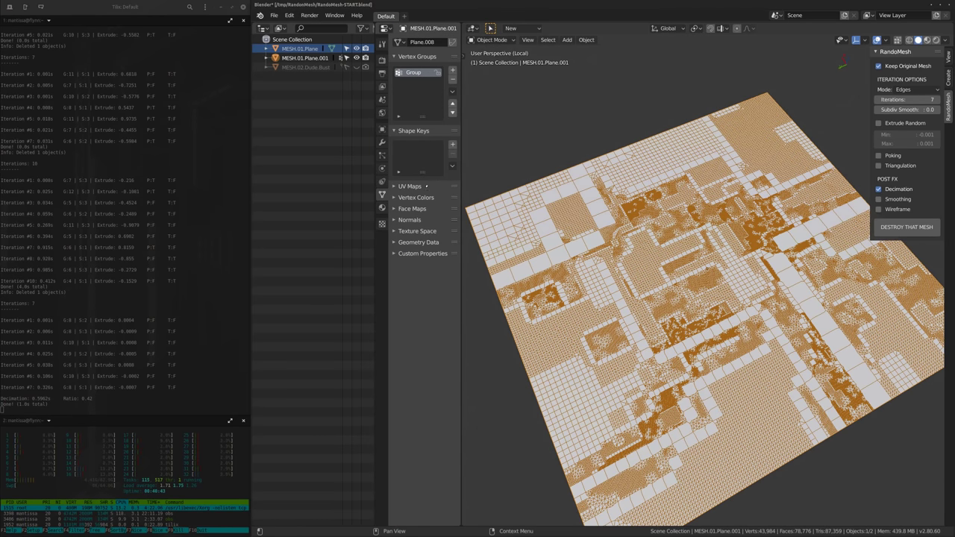
Examine the decimated mesh's vertex group weights in Weight Paint mode and return to Object Mode.
middle_drag(716, 161, 729, 125)
scroll(712, 153, down, 2)
scroll(729, 125, up, 2)
key(ctrl+Tab)
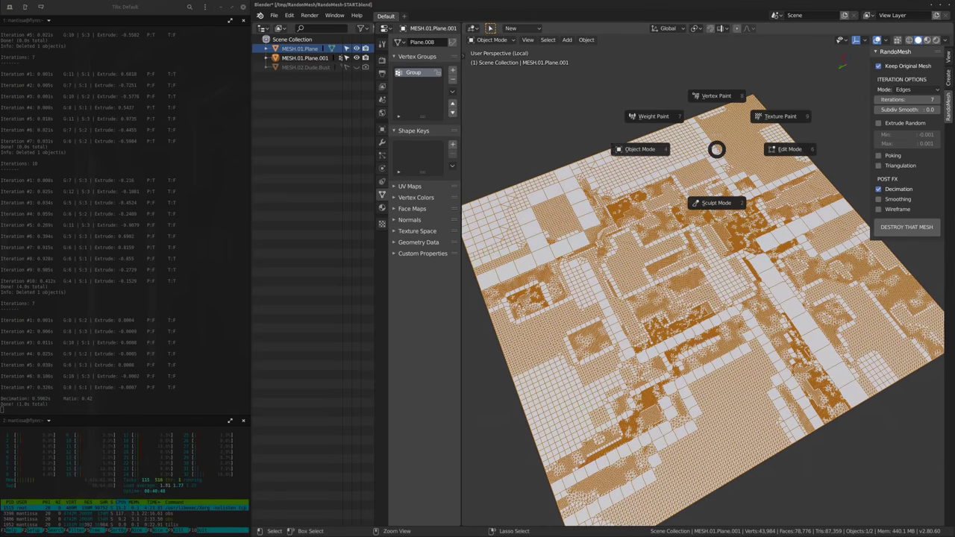
click(655, 116)
scroll(698, 256, up, 2)
middle_drag(698, 255, 721, 243)
mouse_move(674, 281)
middle_down()
mouse_move(608, 329)
mouse_move(685, 349)
mouse_move(709, 325)
mouse_move(698, 265)
middle_up()
key(ctrl+Tab)
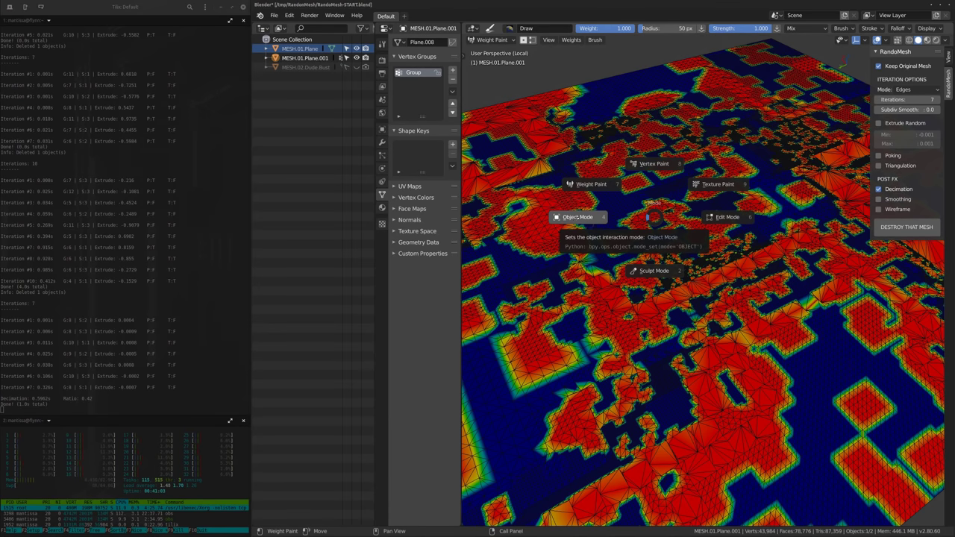
click(647, 217)
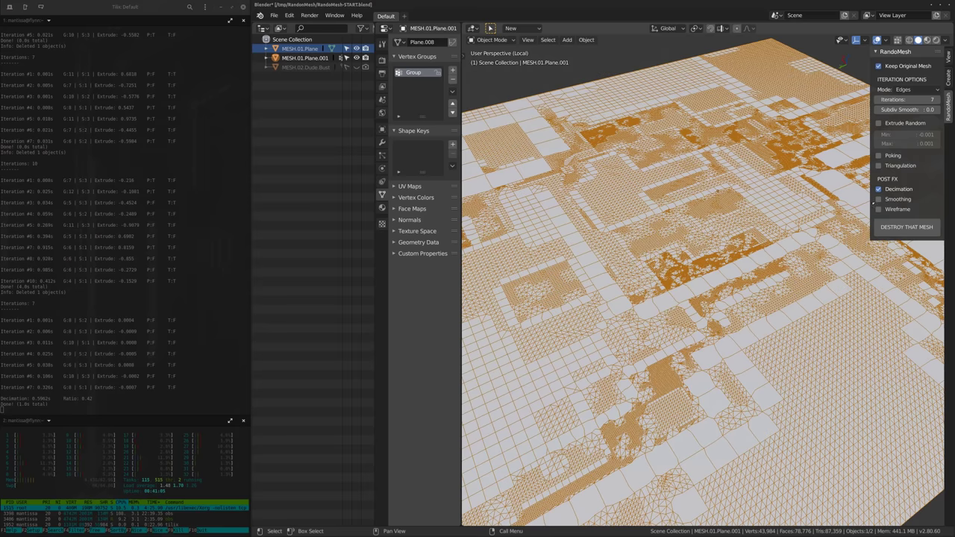
Close the Properties editor area so the 3D viewport fills the space beside the outliner.
middle_drag(753, 216, 702, 272)
middle_drag(693, 228, 703, 225)
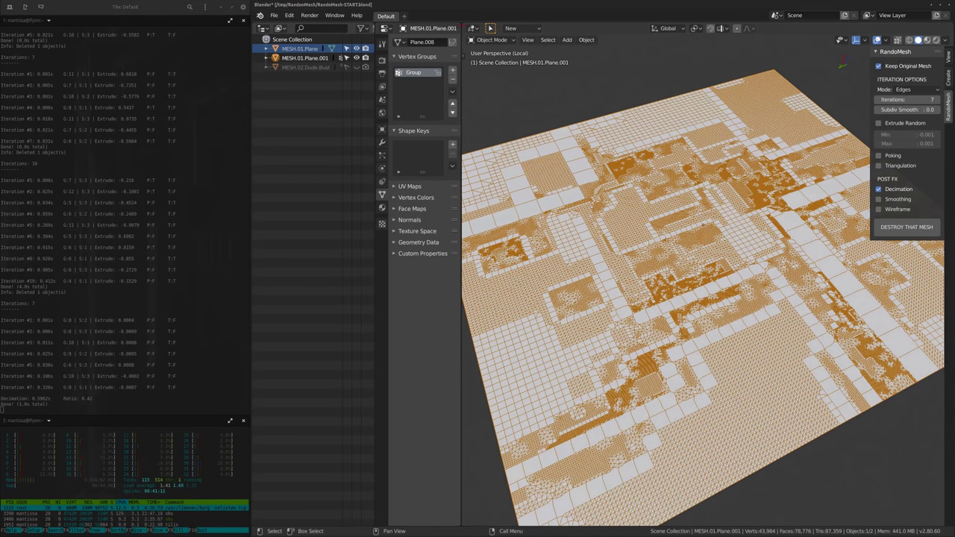
drag(462, 24, 437, 46)
scroll(620, 179, down, 1)
middle_drag(650, 202, 647, 223)
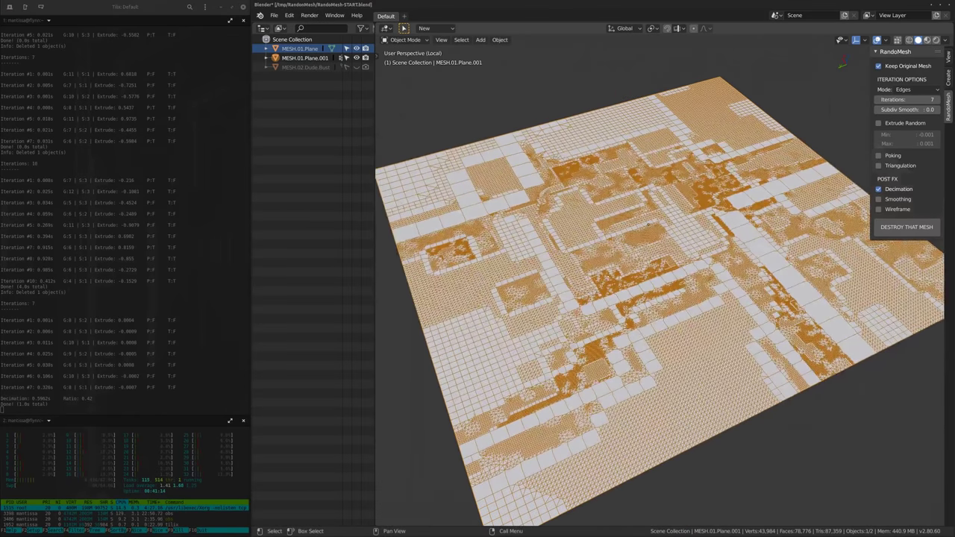
Delete the decimated mesh, leave local view and select the original plane.
key(Delete)
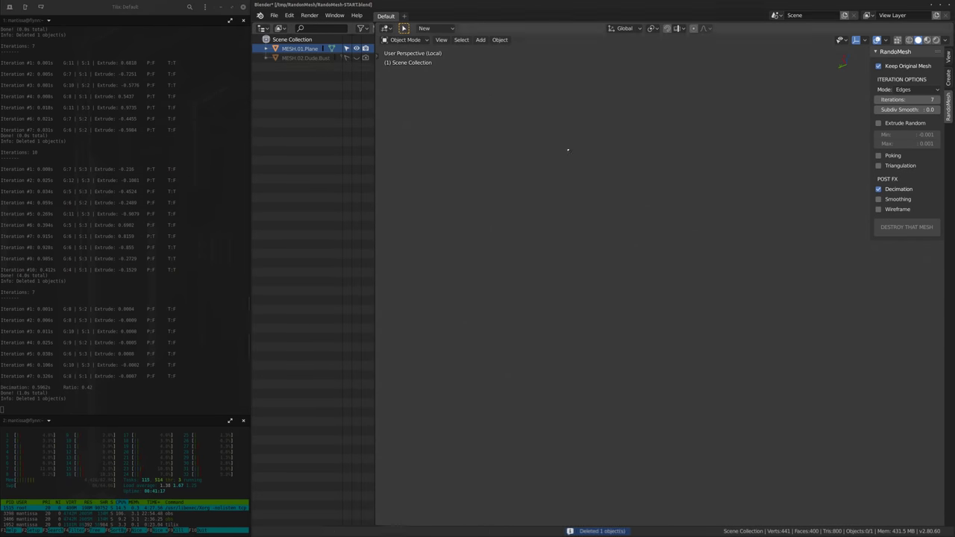
key(KP_Divide)
click(593, 256)
middle_drag(594, 256, 603, 251)
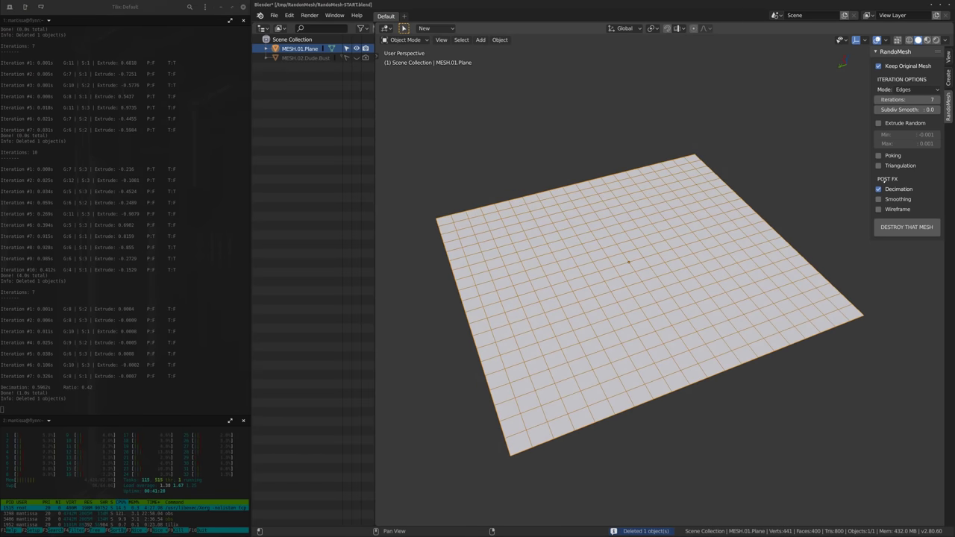
Disable Decimation, enable Smoothing and generate a smoothed copy of the plane with 7 iterations.
click(881, 189)
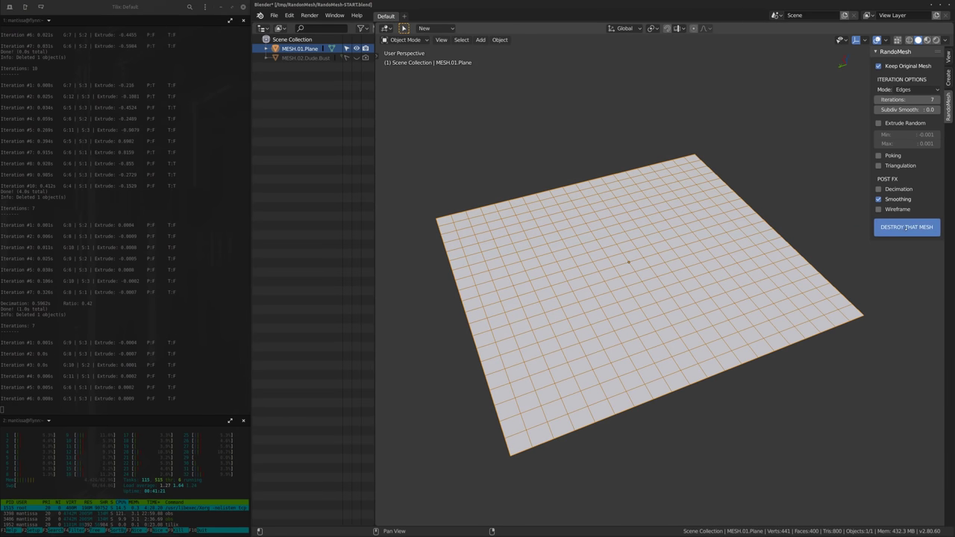
click(906, 227)
shift+middle_drag(607, 290, 605, 293)
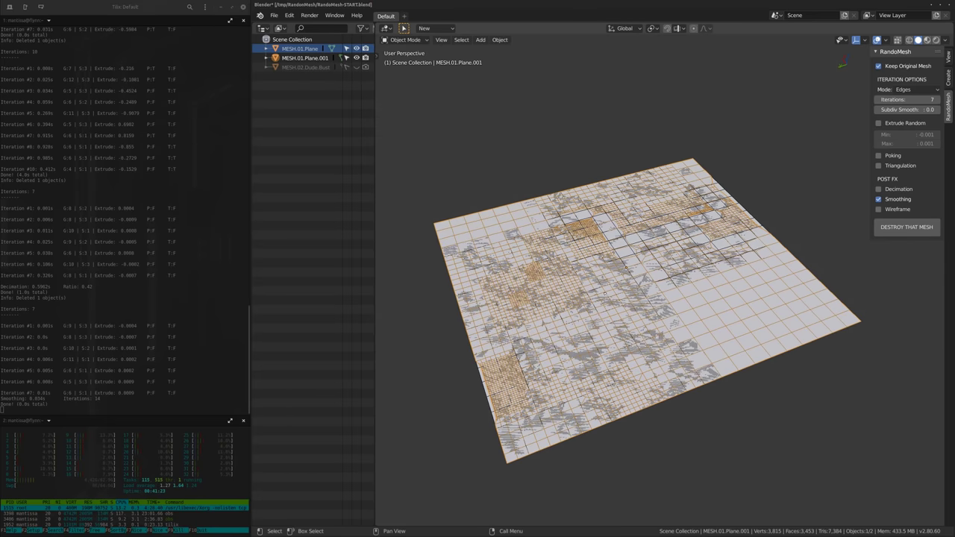
Delete the first smoothed copy and generate another one from the original plane.
key(Delete)
click(608, 291)
click(906, 227)
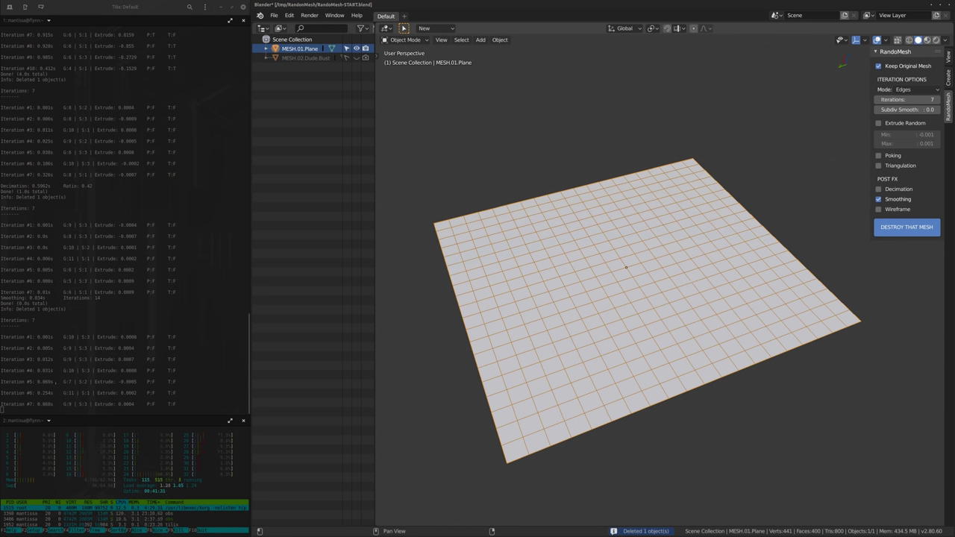
click(102, 394)
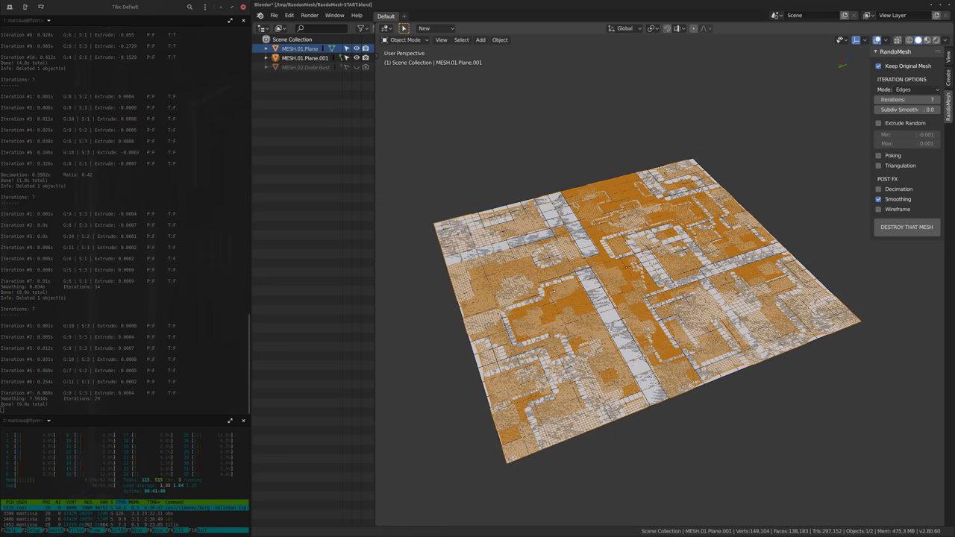
Isolate the new smoothed mesh in local view and examine its cell shapes and borders up close.
key(KP_Divide)
scroll(555, 304, up, 2)
middle_drag(555, 304, 539, 342)
scroll(543, 330, up, 1)
scroll(580, 142, up, 1)
shift+middle_drag(556, 95, 594, 223)
scroll(601, 229, up, 1)
shift+middle_drag(502, 286, 440, 213)
scroll(478, 220, down, 2)
shift+middle_drag(515, 224, 522, 158)
scroll(589, 250, down, 1)
scroll(597, 283, up, 2)
middle_drag(597, 284, 589, 250)
scroll(638, 266, up, 3)
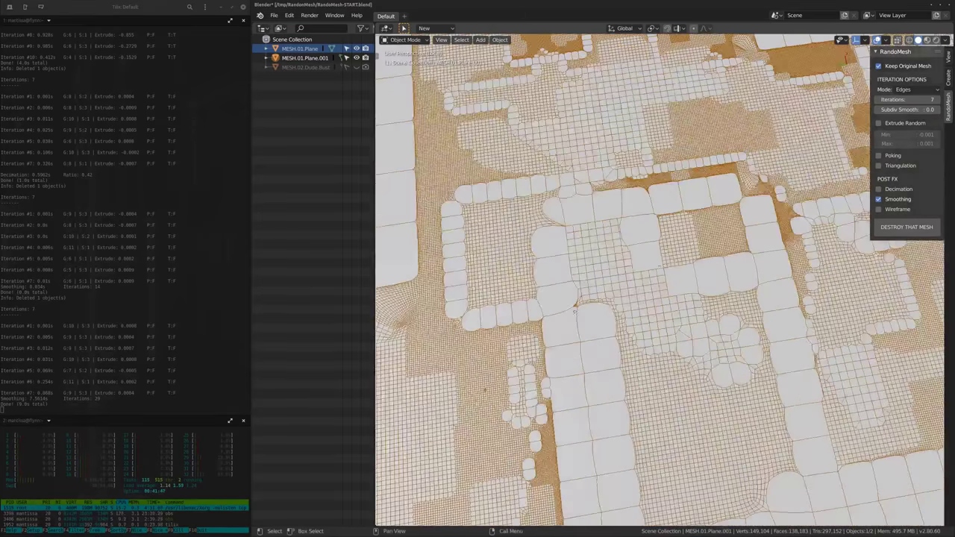
middle_drag(484, 389, 655, 240)
scroll(640, 267, down, 3)
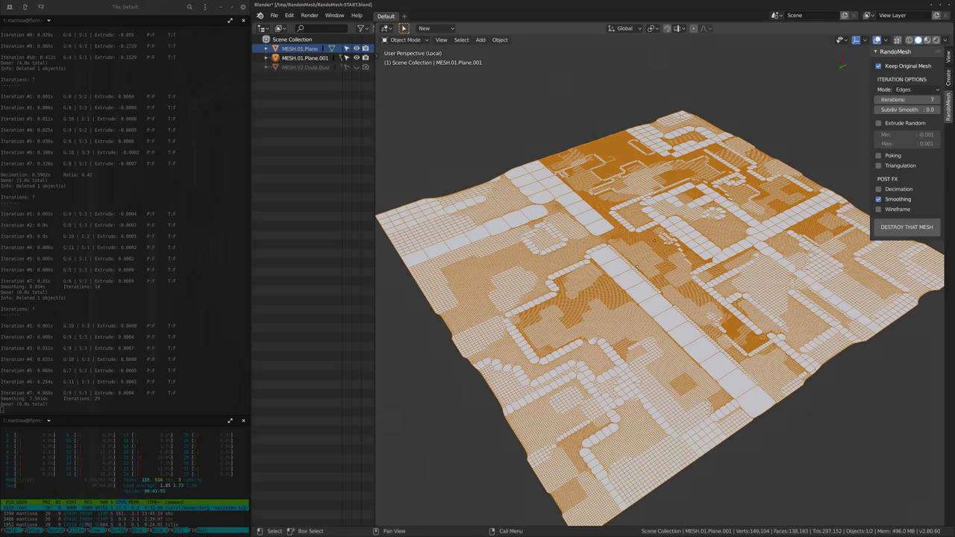
Replace the smoothed mesh with a copy generated using only the Wireframe post effect, and hide the original plane.
key(Delete)
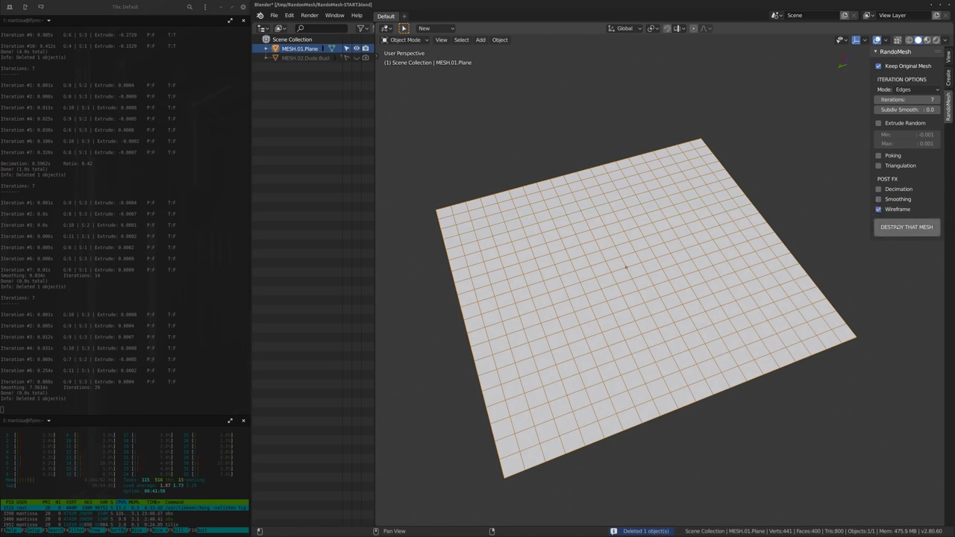
click(897, 227)
scroll(660, 323, up, 5)
click(357, 49)
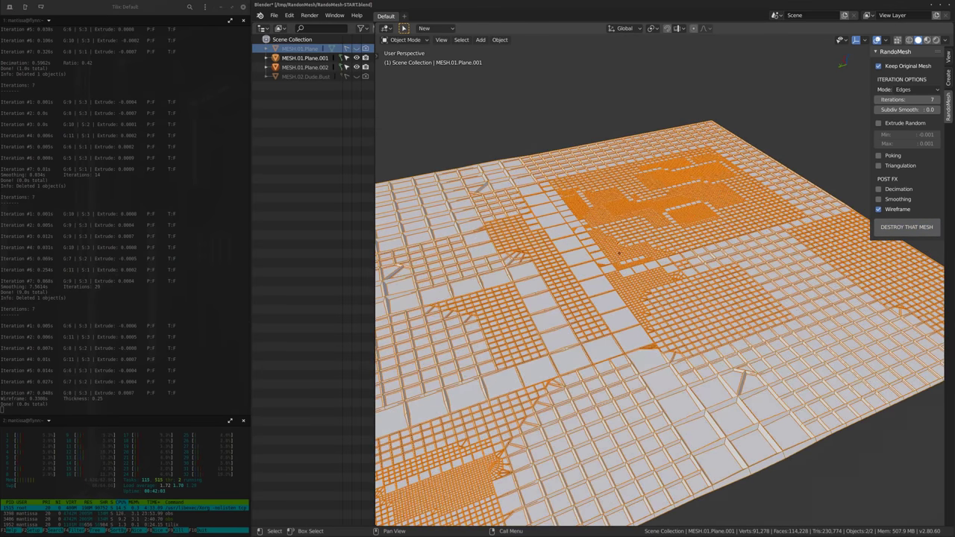
shift+middle_drag(590, 294, 605, 236)
middle_drag(605, 236, 615, 225)
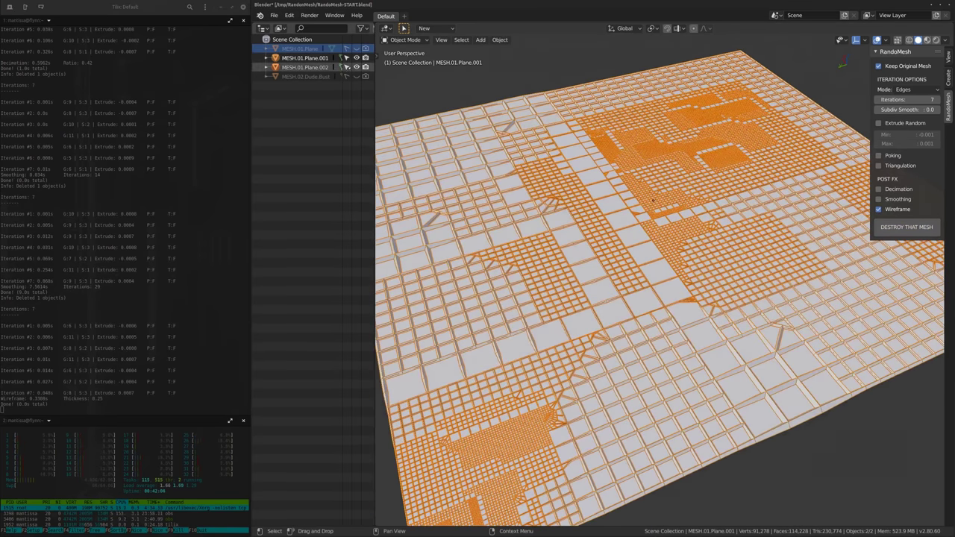
Toggle the visibility of the two generated meshes to compare the wireframe with its base surface.
click(355, 67)
middle_drag(654, 291, 660, 276)
click(357, 67)
click(357, 57)
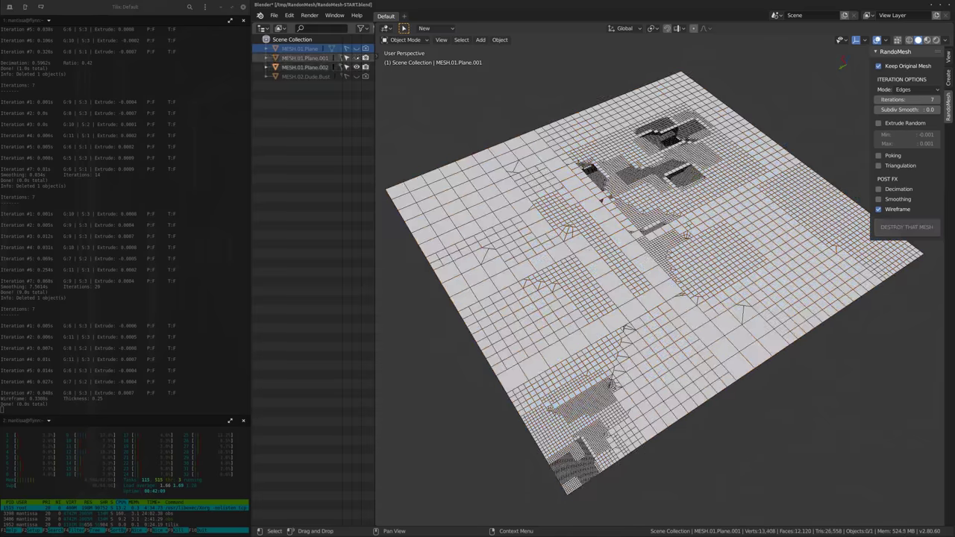
mouse_move(616, 240)
shift+middle_down()
mouse_move(618, 258)
mouse_move(608, 239)
shift+middle_up()
scroll(653, 299, up, 3)
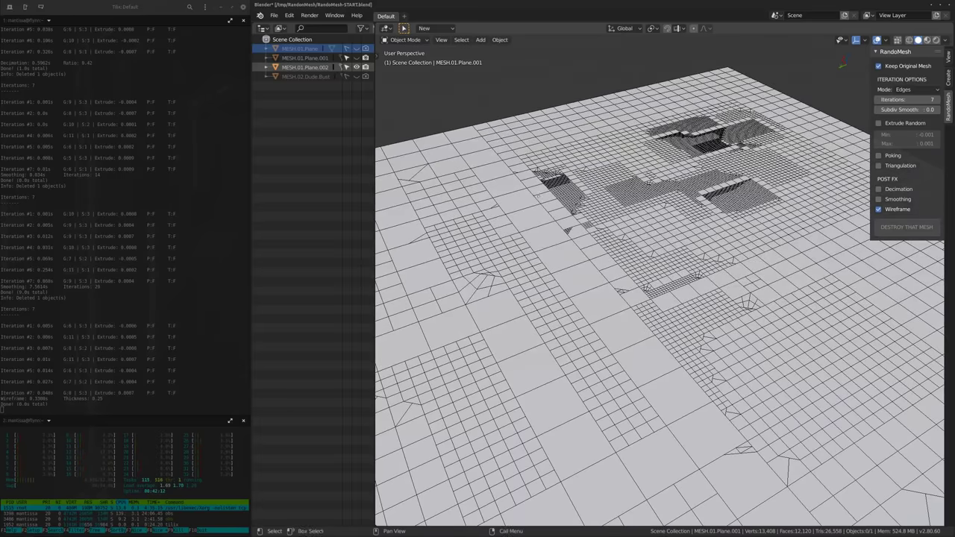
click(356, 67)
click(357, 57)
click(356, 67)
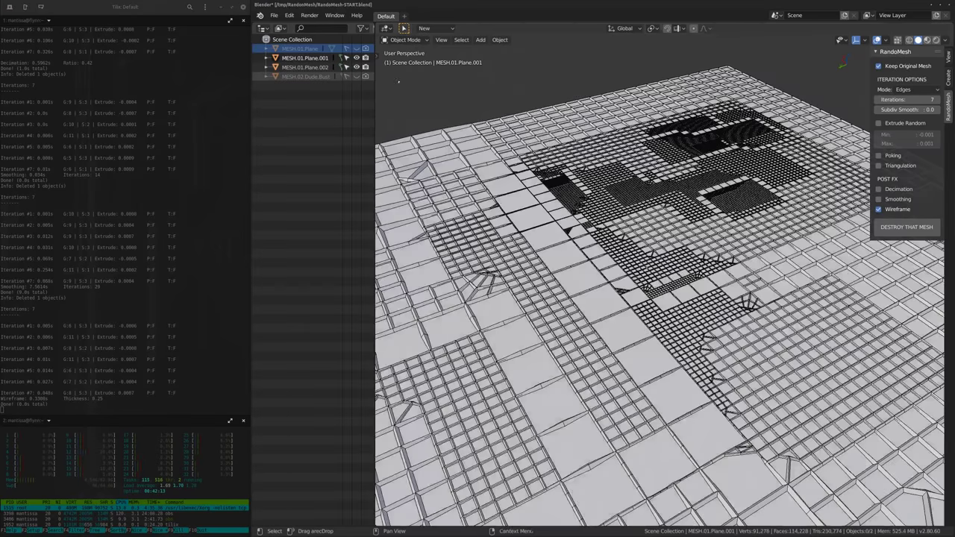
Select the wireframe mesh and examine it together with the base surface from different angles.
scroll(642, 150, down, 4)
mouse_move(642, 149)
middle_down()
mouse_move(649, 119)
mouse_move(657, 142)
middle_up()
scroll(647, 310, up, 3)
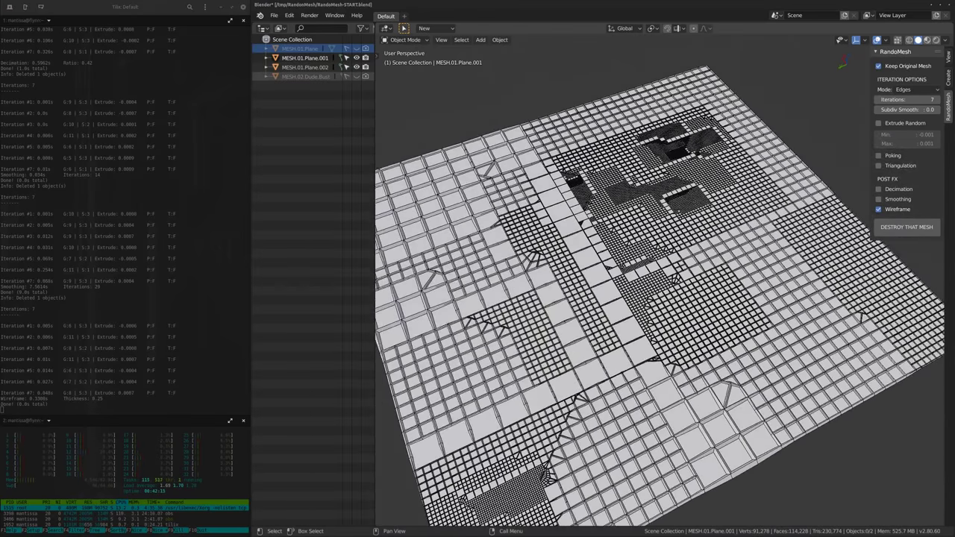
click(631, 291)
middle_drag(630, 291, 624, 252)
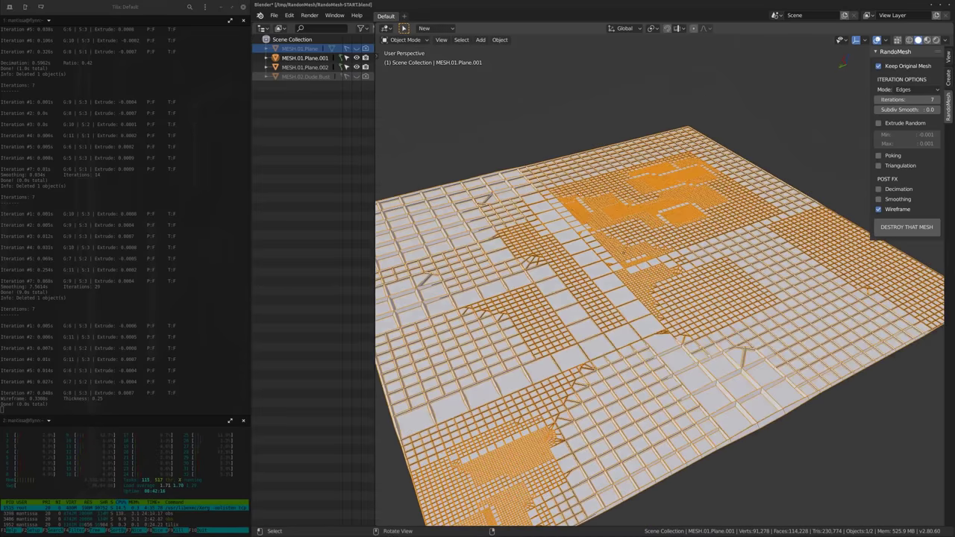
middle_drag(522, 158, 522, 166)
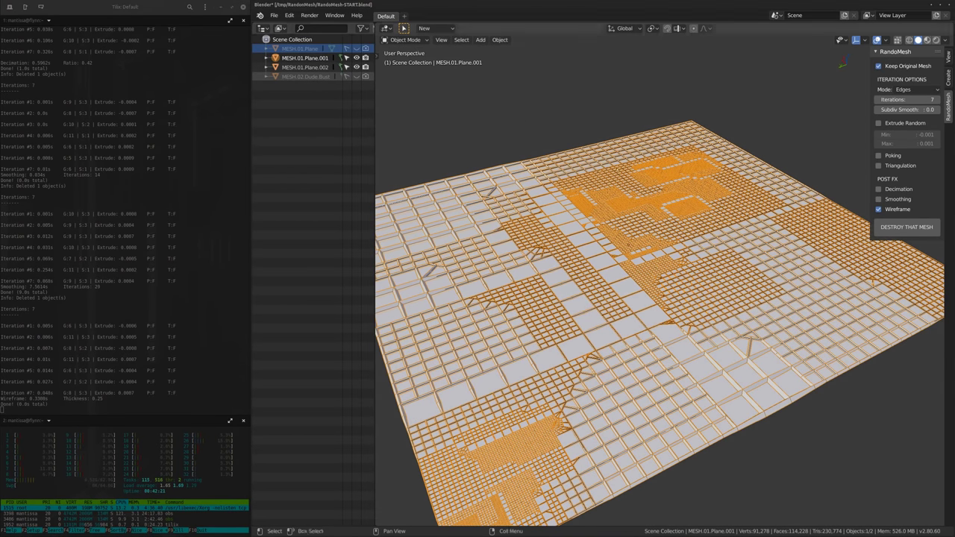
middle_drag(552, 216, 550, 223)
Delete both the wireframe mesh and its base surface, and disable the Wireframe post effect.
click(906, 227)
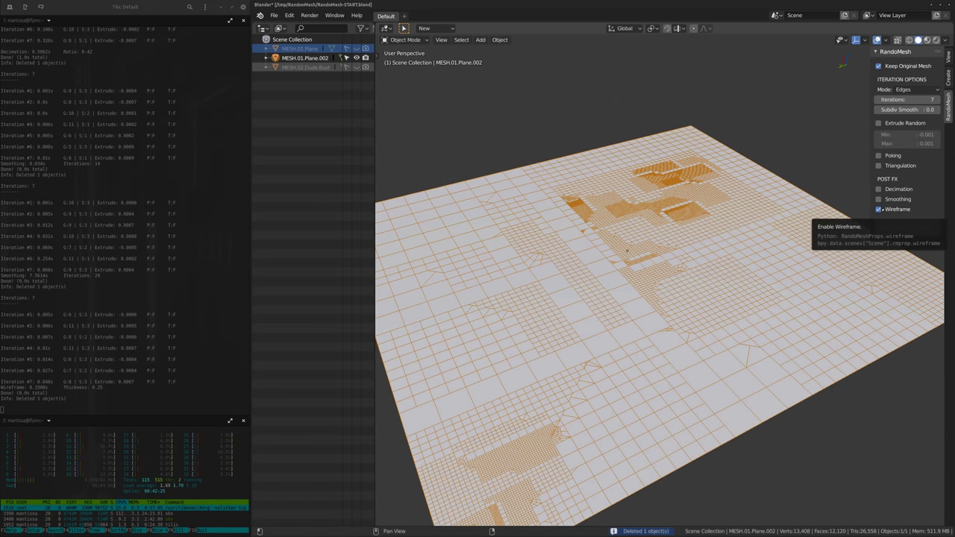
click(880, 209)
mouse_move(648, 254)
shift+middle_down()
mouse_move(657, 254)
mouse_move(633, 252)
shift+middle_up()
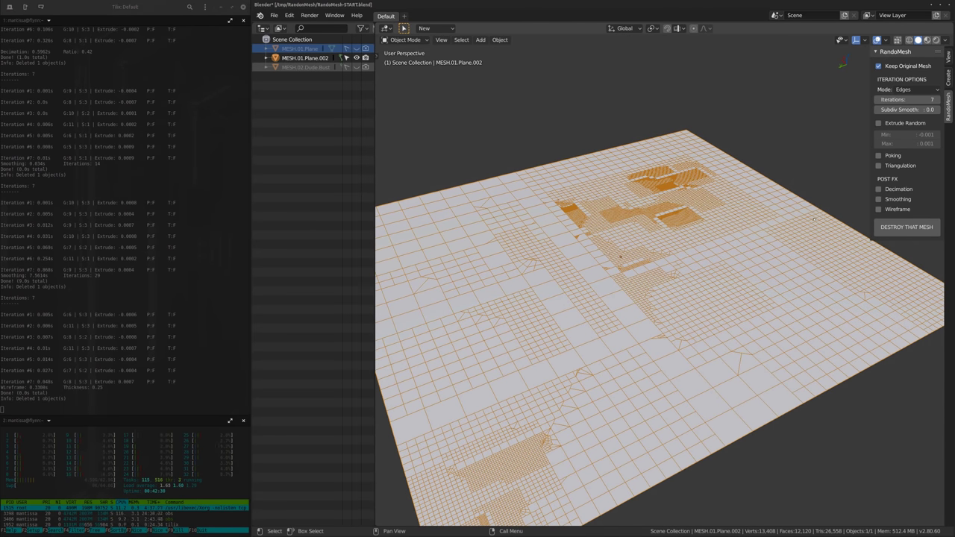
middle_drag(637, 285, 585, 332)
key(Delete)
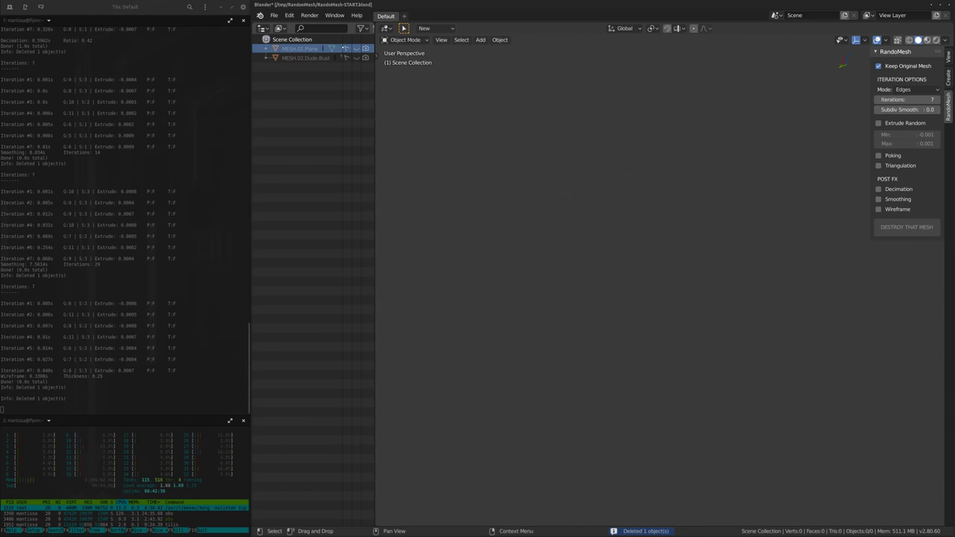
Unhide the original plane and select it.
click(357, 49)
mouse_move(574, 224)
middle_down()
mouse_move(605, 228)
mouse_move(616, 268)
mouse_move(590, 243)
mouse_move(616, 252)
mouse_move(558, 250)
middle_up()
scroll(605, 228, down, 2)
scroll(616, 267, up, 1)
click(615, 268)
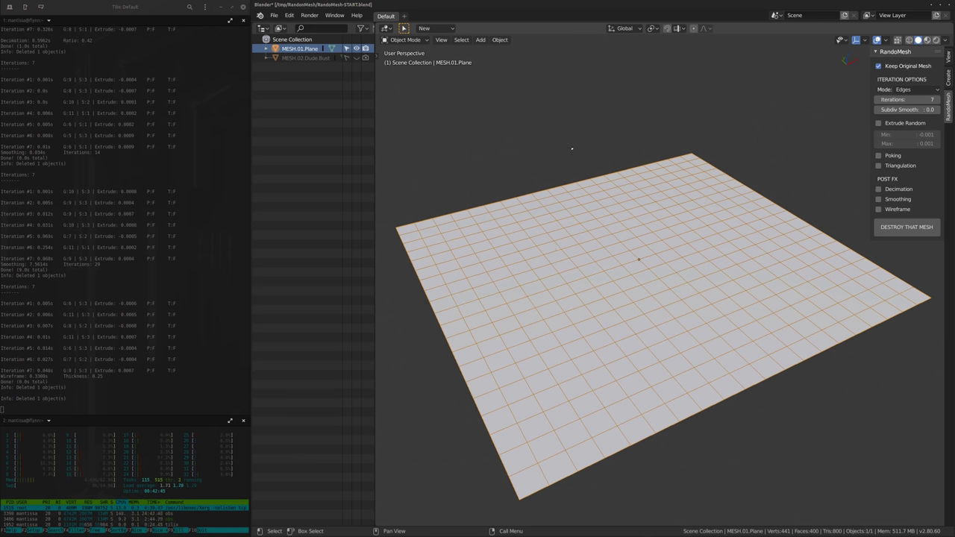
Hide the plane, unhide the bust mesh and select the bust.
click(357, 48)
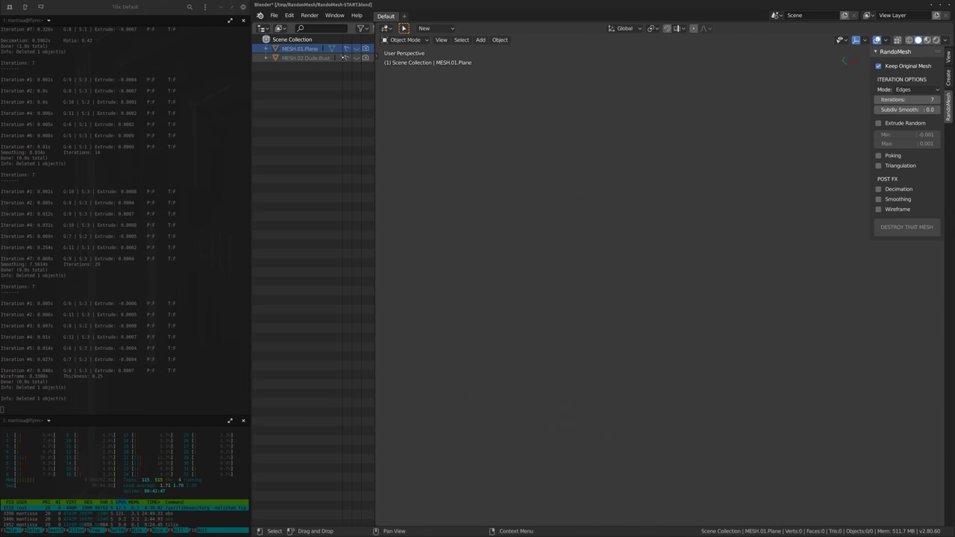
click(356, 58)
shift+middle_drag(628, 179, 626, 281)
shift+middle_drag(623, 137, 645, 421)
mouse_move(644, 374)
middle_down()
mouse_move(654, 426)
mouse_move(657, 397)
mouse_move(637, 366)
middle_up()
scroll(654, 418, up, 2)
scroll(638, 366, up, 3)
click(635, 315)
shift+middle_drag(634, 315, 628, 364)
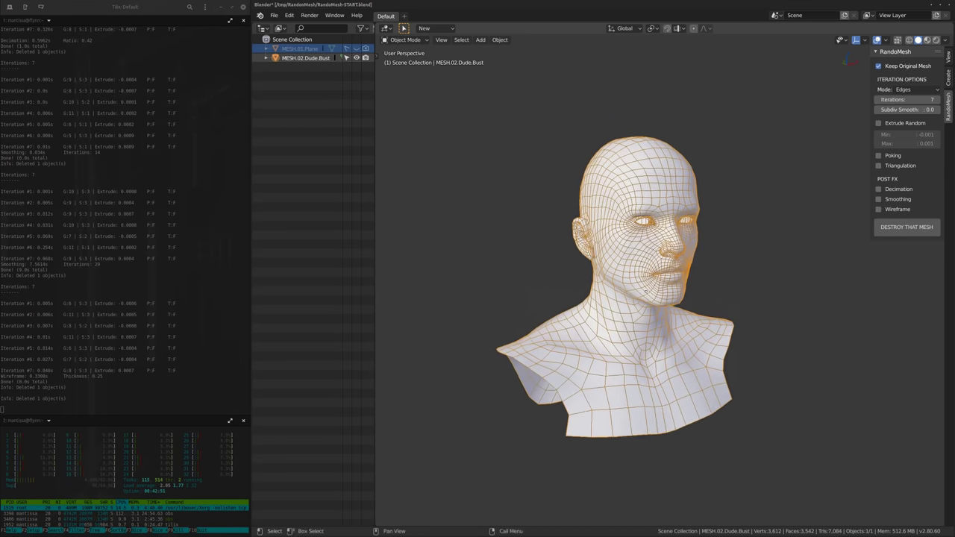
Set the iterations to 5 and try to generate a randomized copy of the bust.
scroll(630, 299, up, 1)
middle_drag(633, 276, 709, 227)
middle_drag(722, 165, 874, 134)
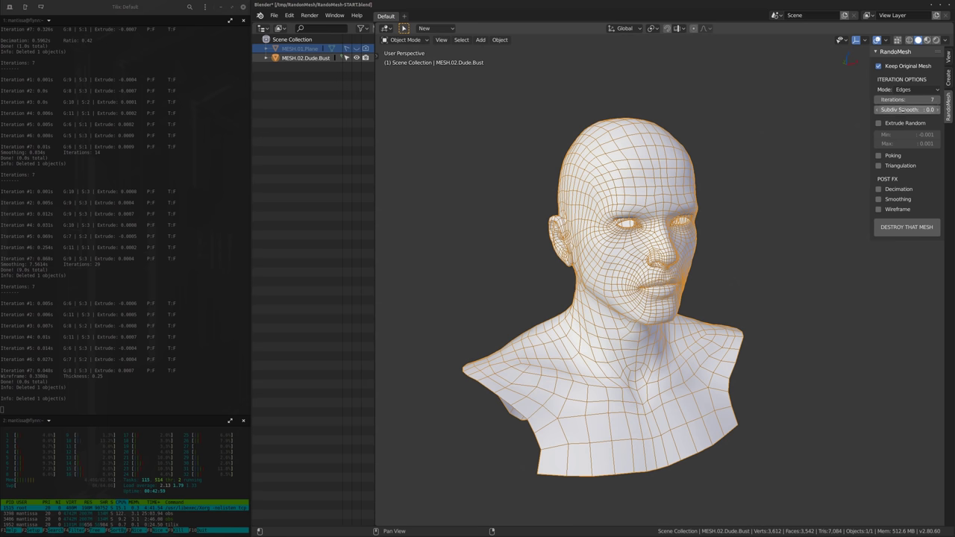
middle_drag(707, 222, 813, 188)
scroll(754, 209, up, 1)
click(878, 99)
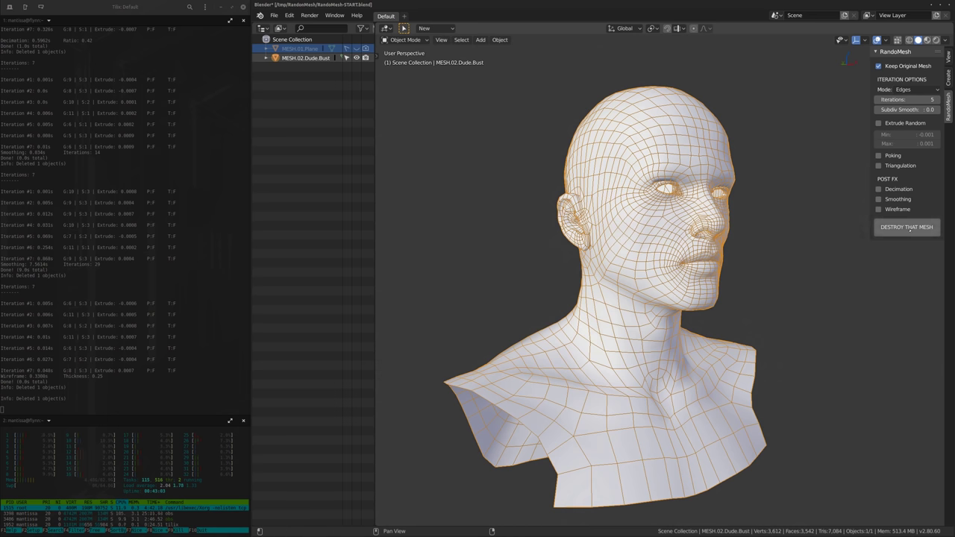
click(909, 230)
Check the bust in local view, leave local view and reselect the original bust.
click(645, 233)
middle_drag(643, 235, 608, 252)
key(KP_Divide)
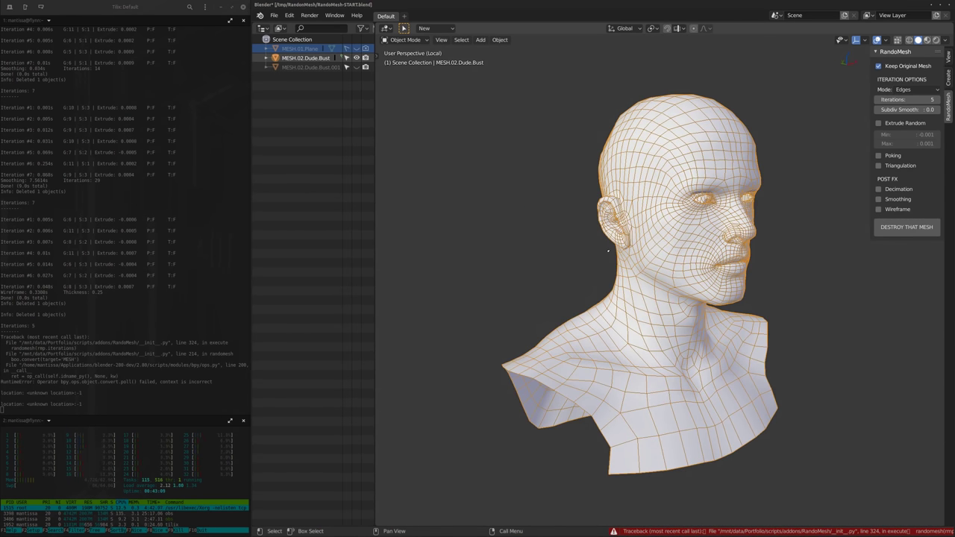
key(KP_Divide)
click(310, 67)
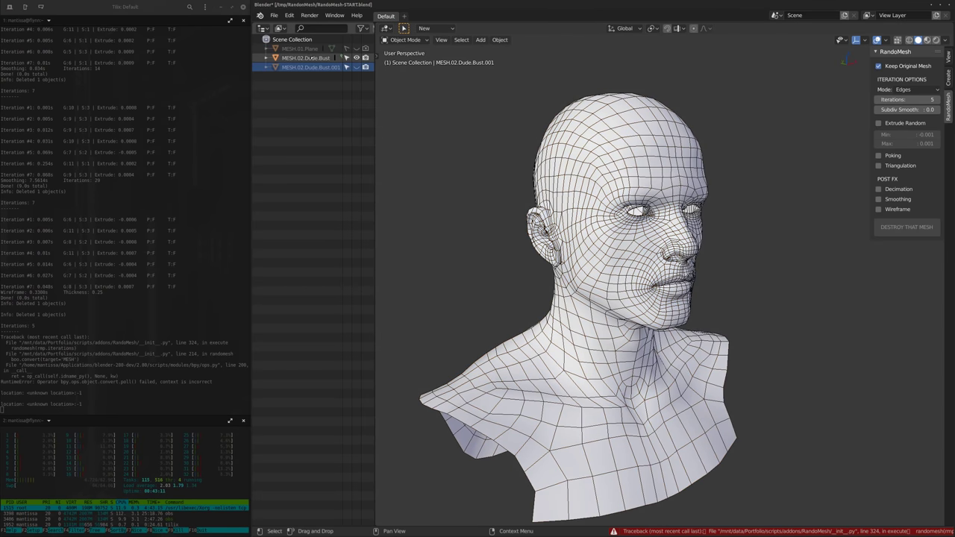
click(308, 58)
Try twice more to generate a randomized copy of the bust, toggling Edit Mode between attempts.
shift+middle_drag(641, 188, 627, 211)
middle_drag(843, 241, 798, 227)
click(903, 228)
mouse_move(709, 385)
shift+middle_down()
mouse_move(703, 397)
mouse_move(694, 388)
shift+middle_up()
click(702, 397)
key(Tab)
key(Tab)
click(905, 228)
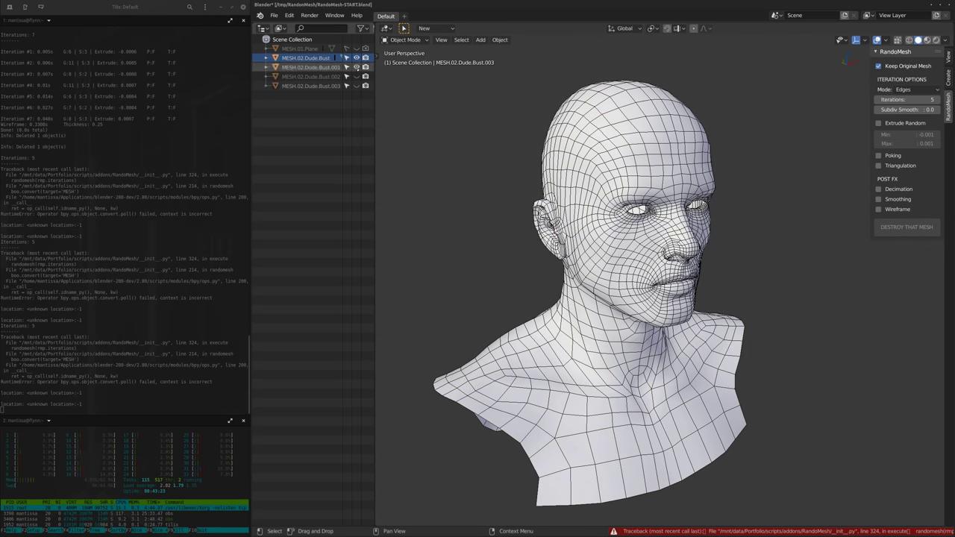
Unhide the three bust copies, toggle Edit Mode and delete the copies.
click(357, 86)
shift+middle_drag(608, 139, 606, 151)
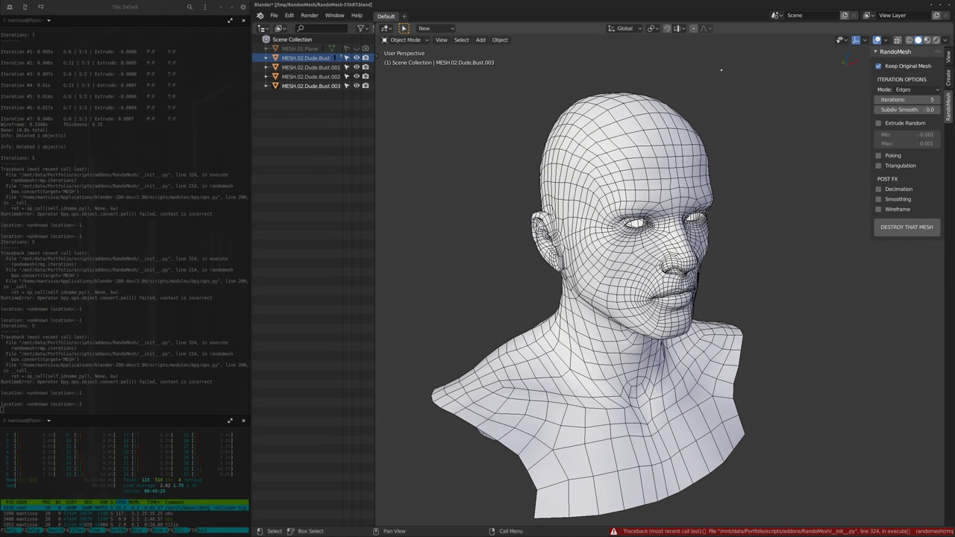
shift+middle_drag(667, 92, 680, 93)
key(Tab)
key(Tab)
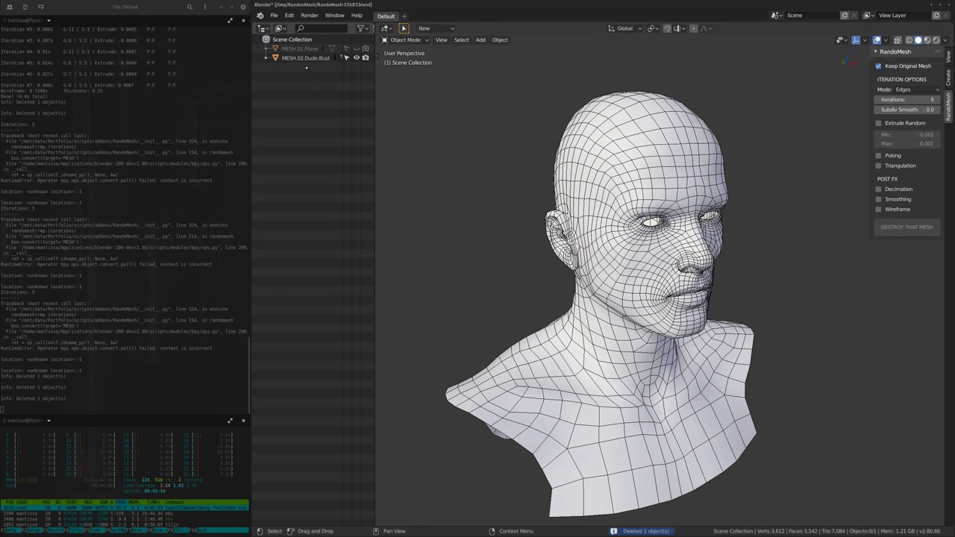
Select the original bust and try generating a randomized copy again with 5 iterations.
click(307, 58)
middle_drag(648, 153, 665, 188)
click(934, 232)
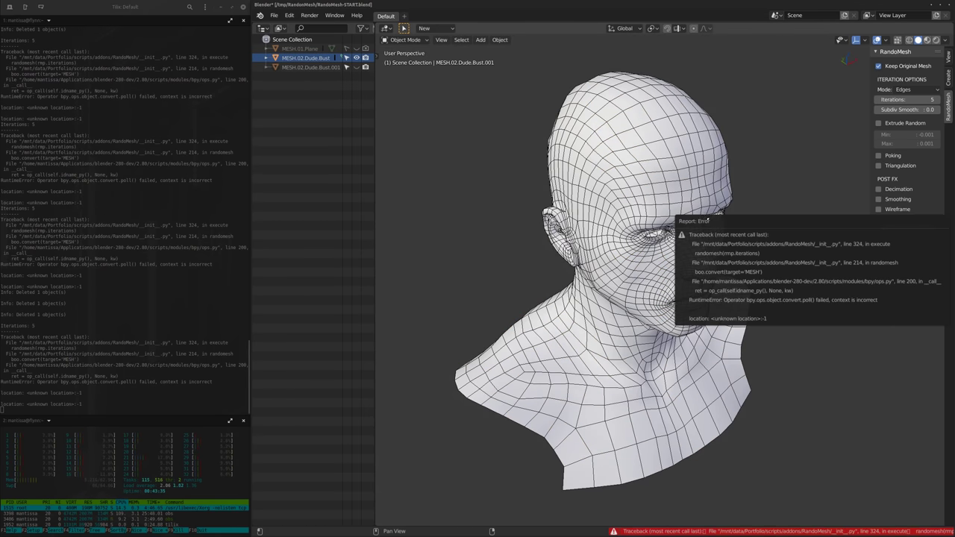
Unhide and select the new bust copy, and delete the original bust.
click(310, 67)
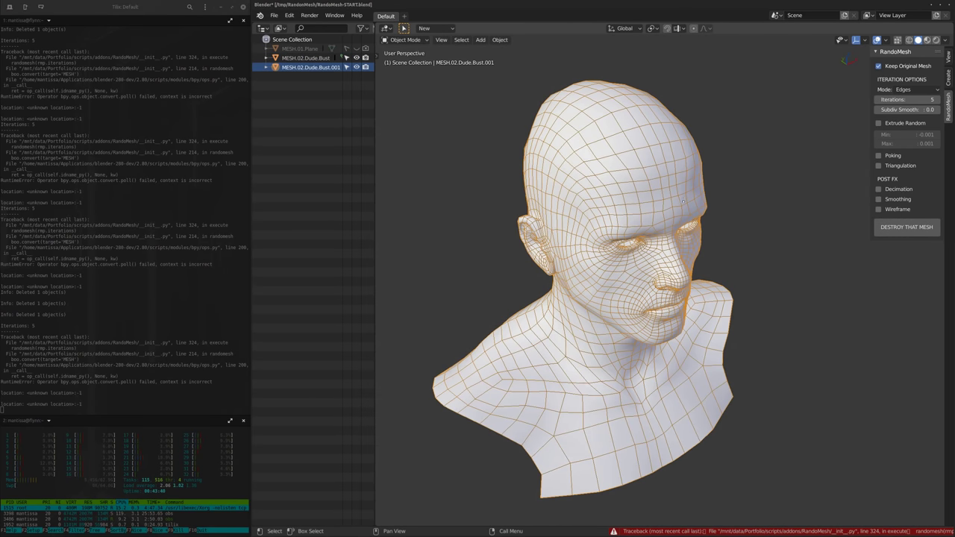
key(Delete)
key(ctrl+z)
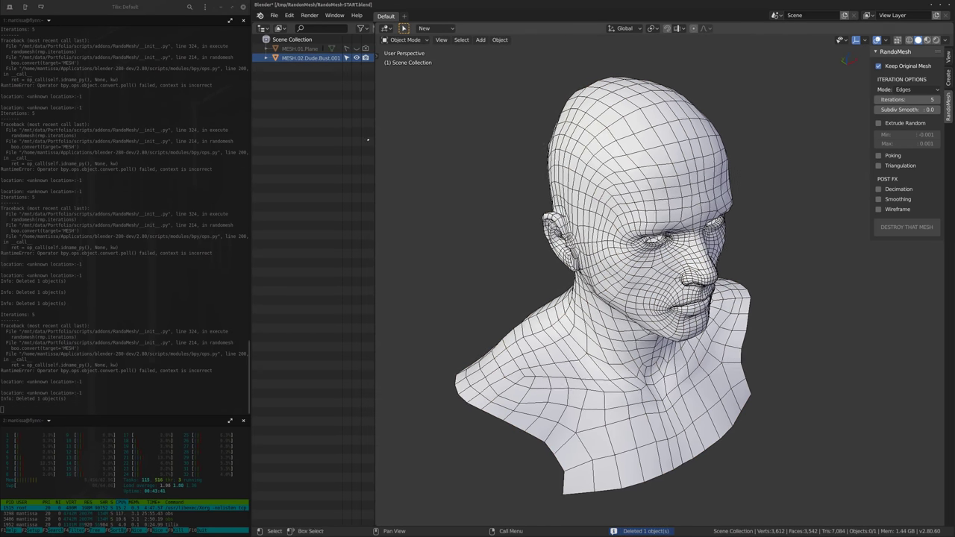
Rename the remaining bust MESH.02.Dude.Bust by removing its numeric suffix, and save the file.
middle_drag(659, 179, 568, 177)
click(310, 67)
key(Delete)
key(ctrl+s)
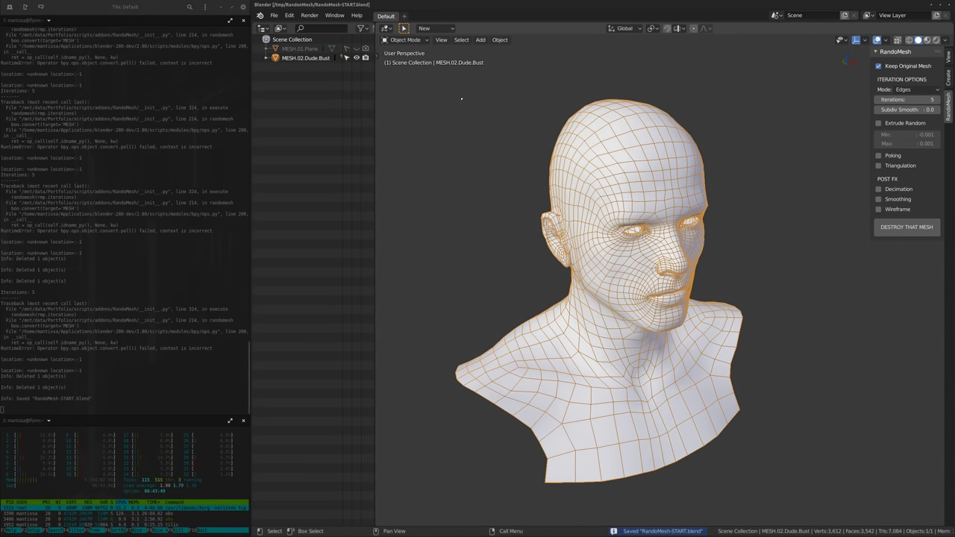
Quit and relaunch Blender from the terminal, reopen RandoMesh-START.blend and fit the window beside the terminal.
key(ctrl+q)
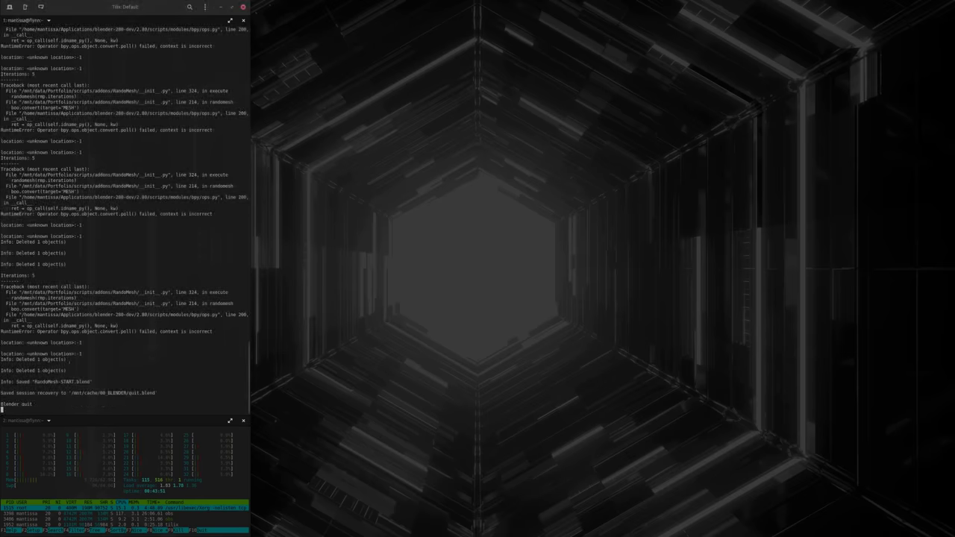
key(Return)
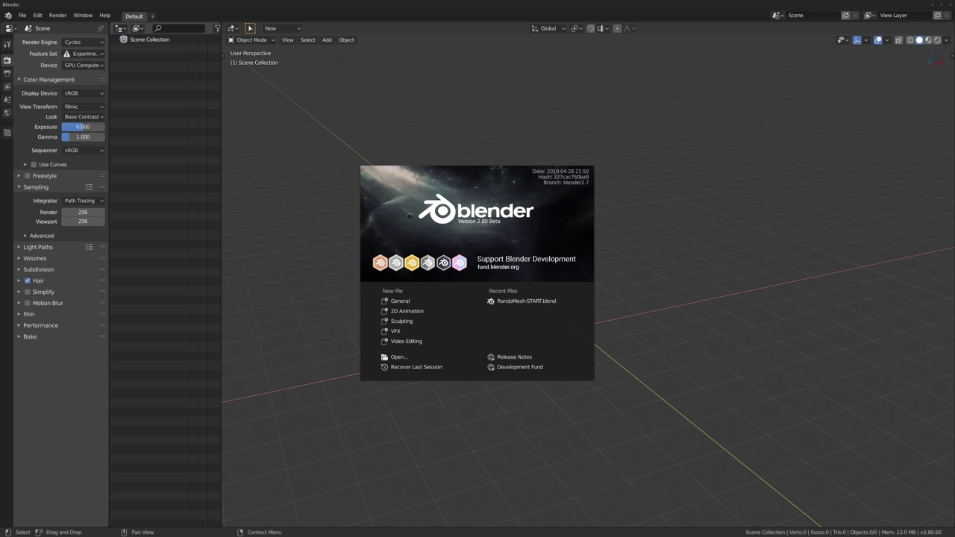
click(526, 301)
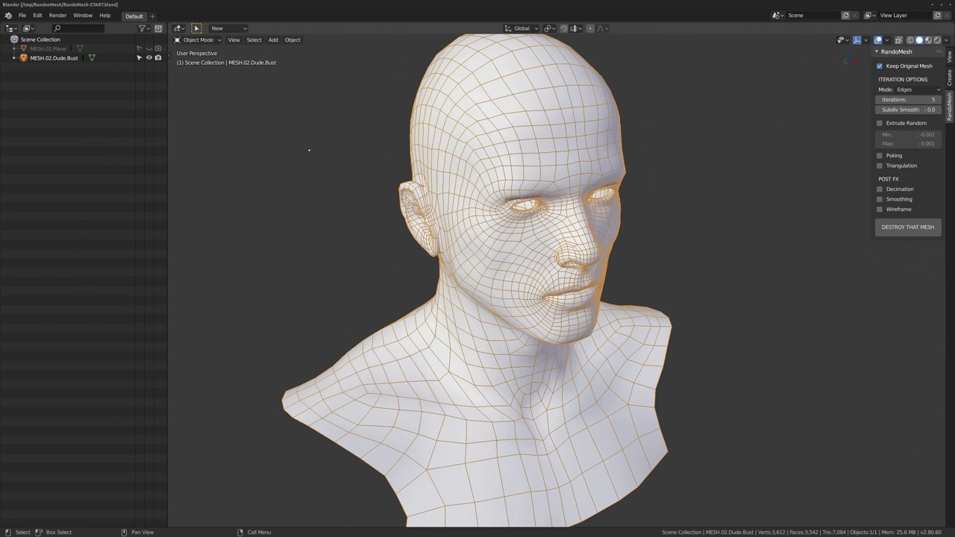
key(super+f)
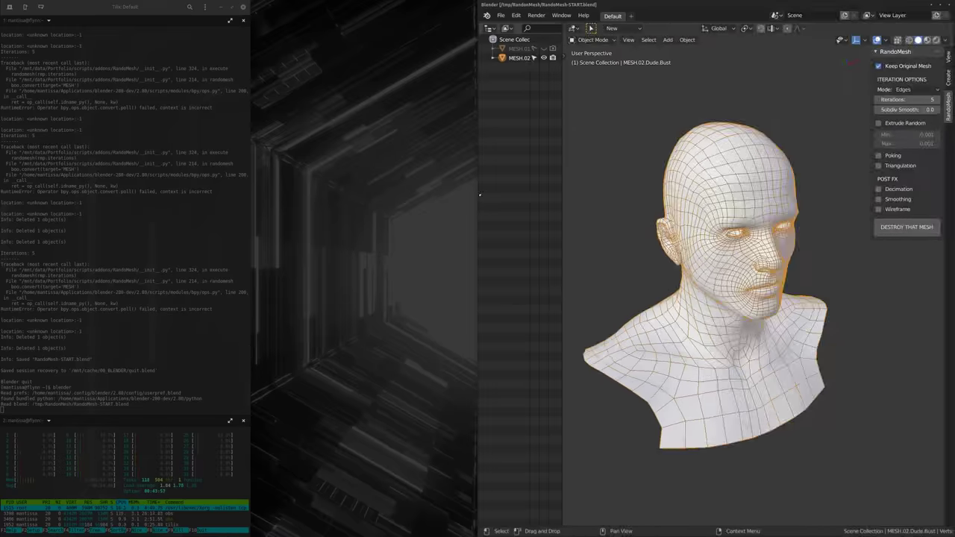
drag(477, 194, 251, 190)
Generate a randomized copy of the bust with 5 iterations and isolate it in local view.
middle_drag(694, 216, 670, 215)
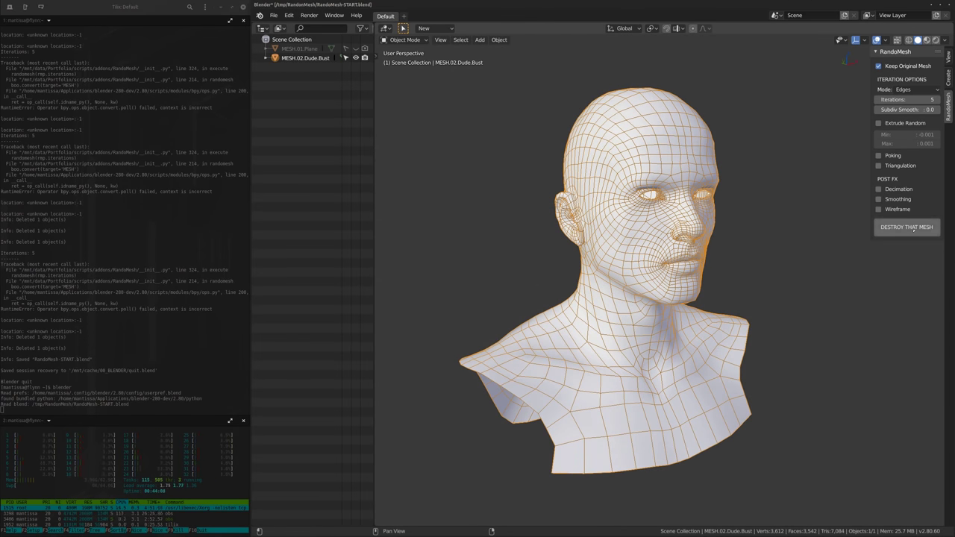
click(912, 229)
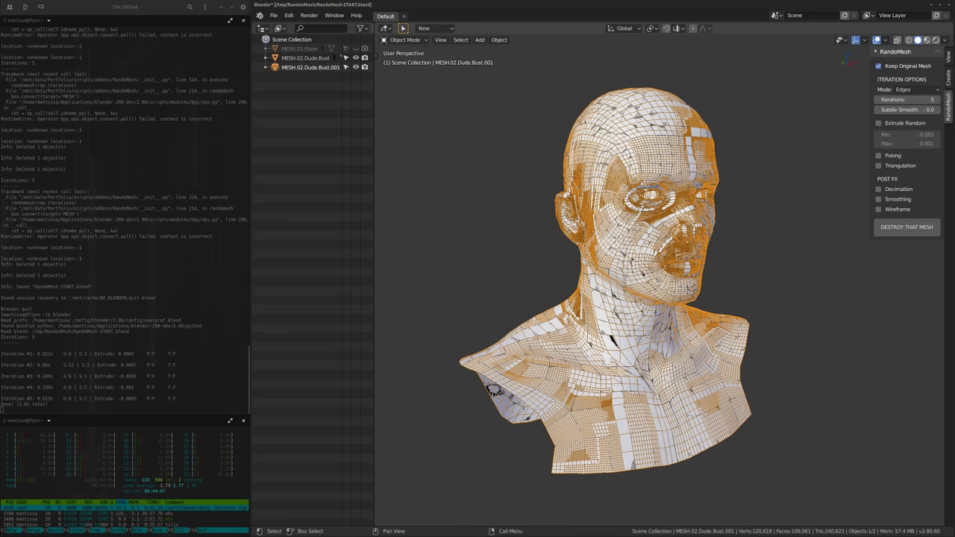
middle_drag(589, 317, 603, 317)
key(KP_Divide)
scroll(735, 149, up, 1)
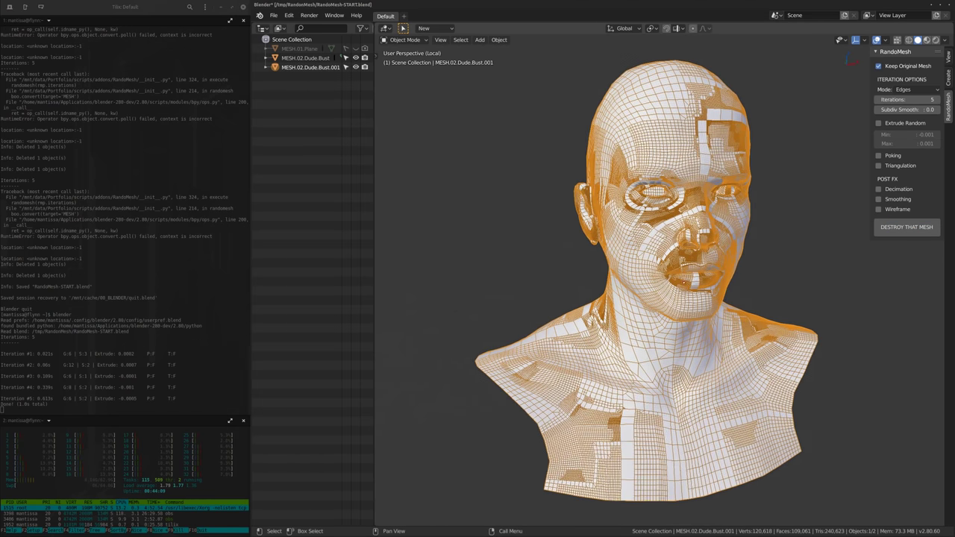
Turn off the wireframe overlay and examine the shaded surface of the randomized head.
middle_drag(735, 150, 770, 174)
click(864, 40)
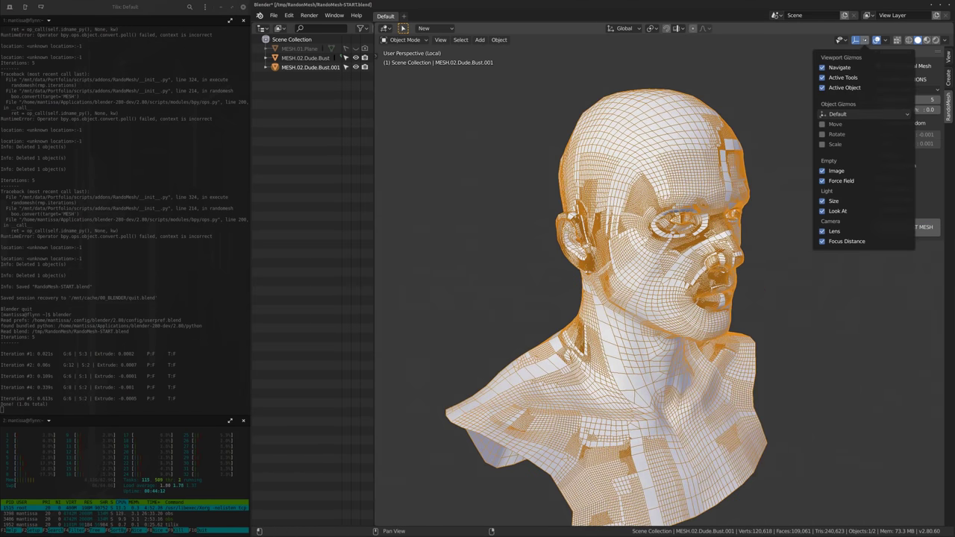
click(885, 40)
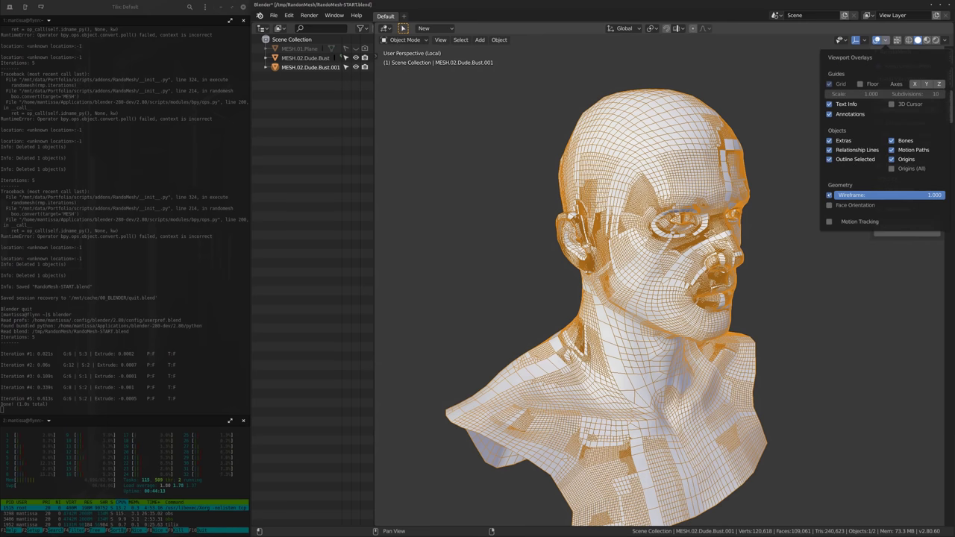
click(829, 195)
middle_drag(754, 195, 628, 188)
scroll(720, 190, up, 2)
scroll(628, 188, up, 2)
middle_drag(628, 188, 680, 186)
Turn the wireframe overlay back on and examine the subdivided patches on the head up close.
click(885, 40)
click(829, 195)
middle_drag(798, 187, 613, 172)
scroll(754, 205, up, 3)
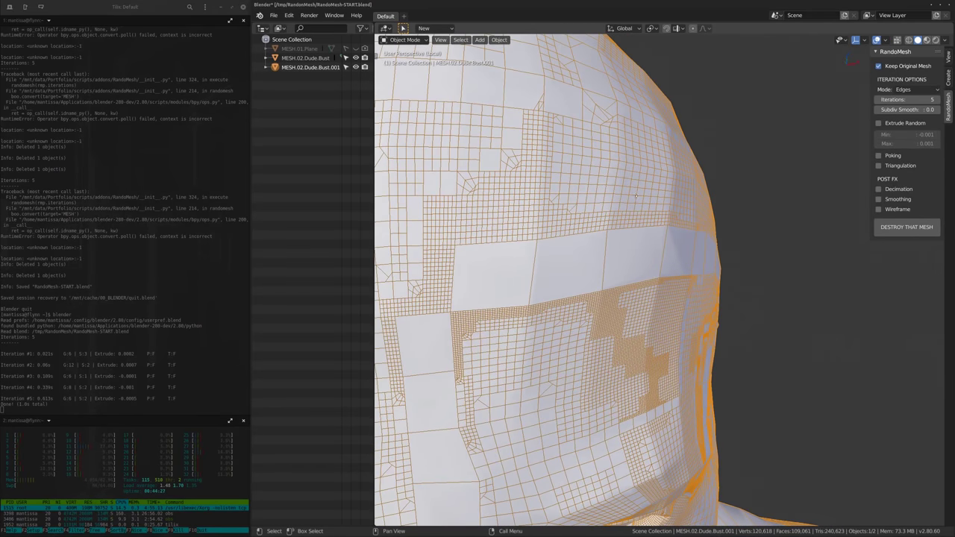
Delete the randomized bust copy and leave local view.
scroll(635, 197, down, 4)
middle_drag(552, 197, 628, 151)
middle_drag(523, 178, 650, 171)
key(Delete)
key(KP_Divide)
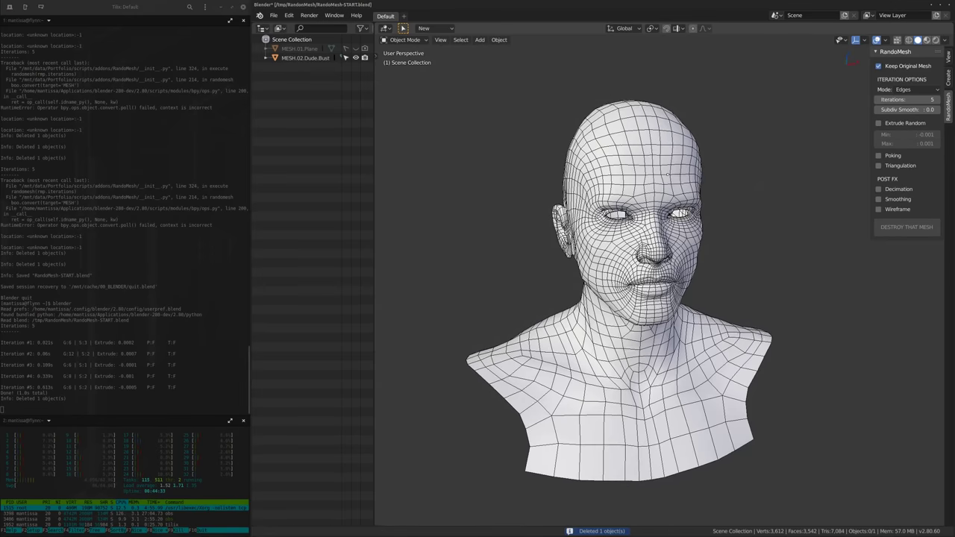
Select the original bust, set Subdiv Smooth to 1.0, generate a randomized copy and isolate it in local view.
click(630, 175)
middle_drag(629, 176, 598, 148)
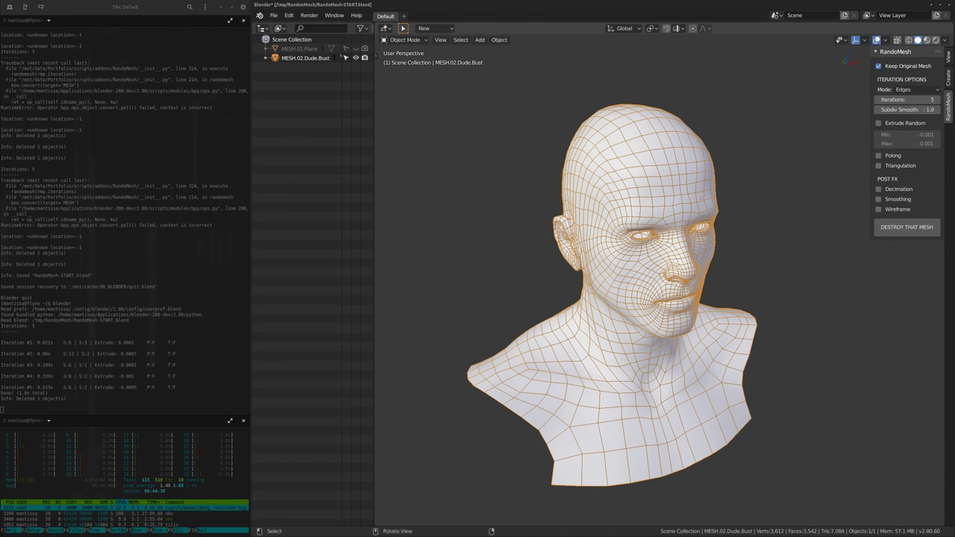
middle_drag(690, 199, 603, 123)
middle_drag(659, 171, 793, 190)
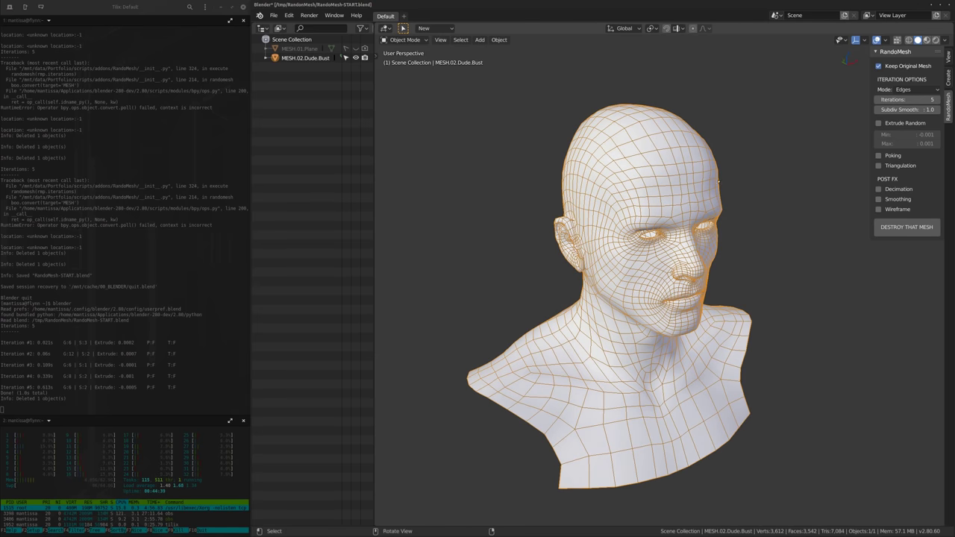
click(915, 229)
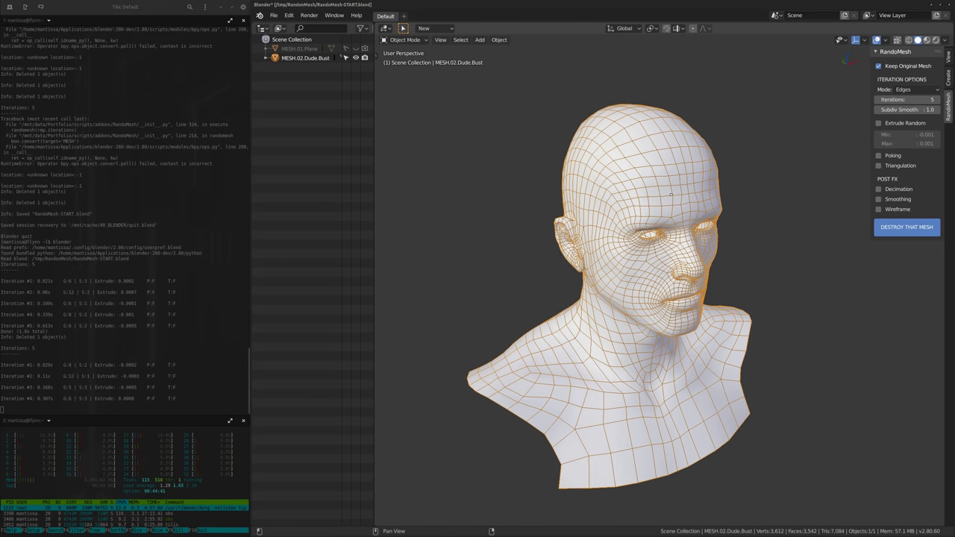
key(KP_Divide)
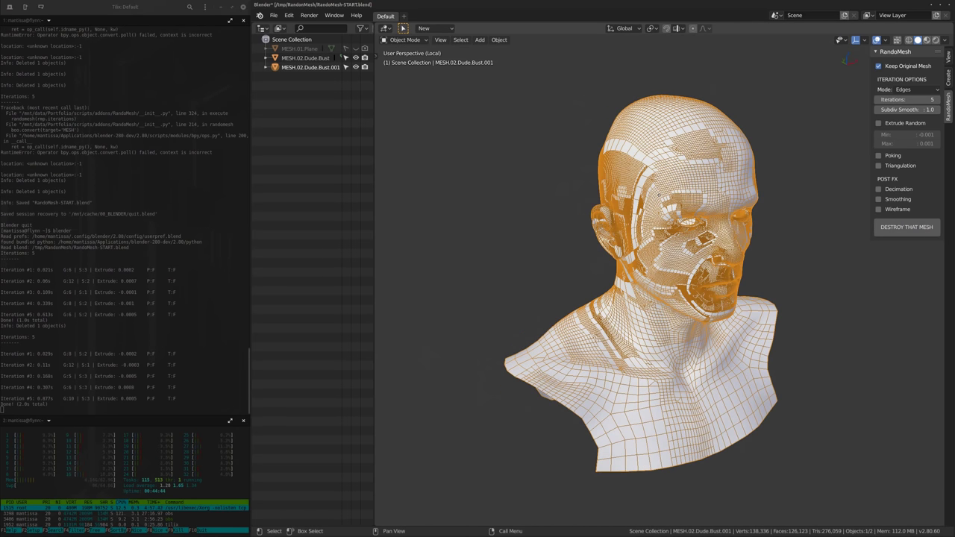
Inspect the smoothed randomized copy up close, delete it and leave local view.
scroll(675, 268, up, 3)
middle_drag(671, 238, 631, 223)
scroll(550, 203, up, 4)
middle_drag(702, 261, 836, 253)
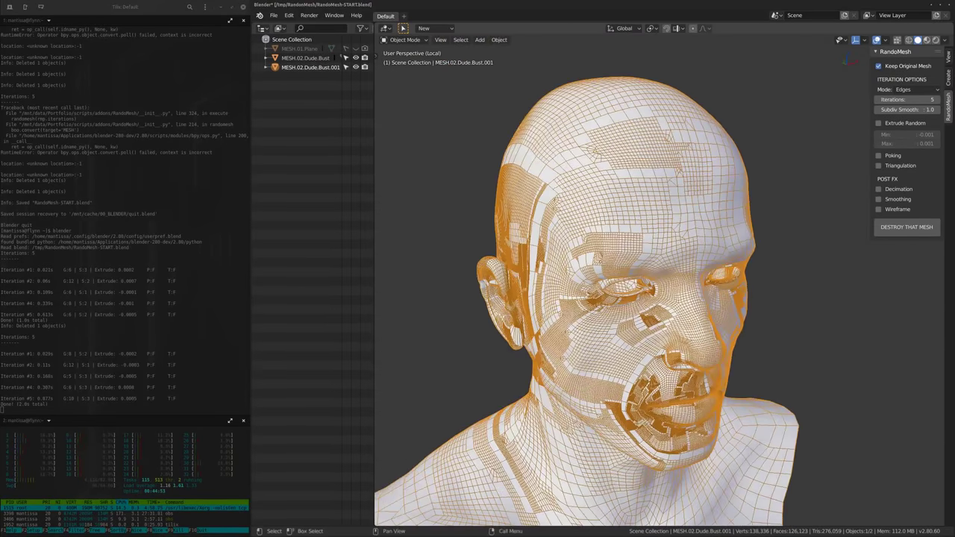
middle_drag(600, 259, 597, 233)
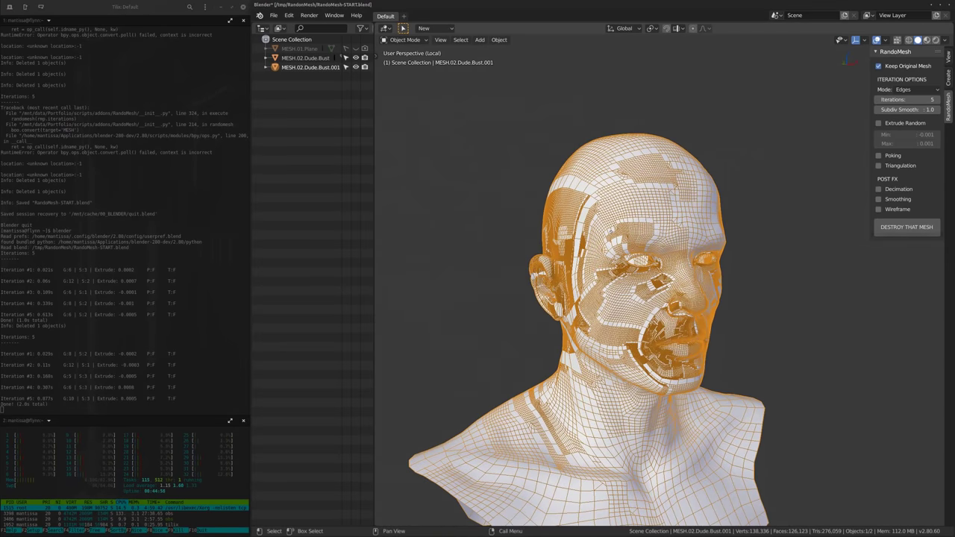
key(Delete)
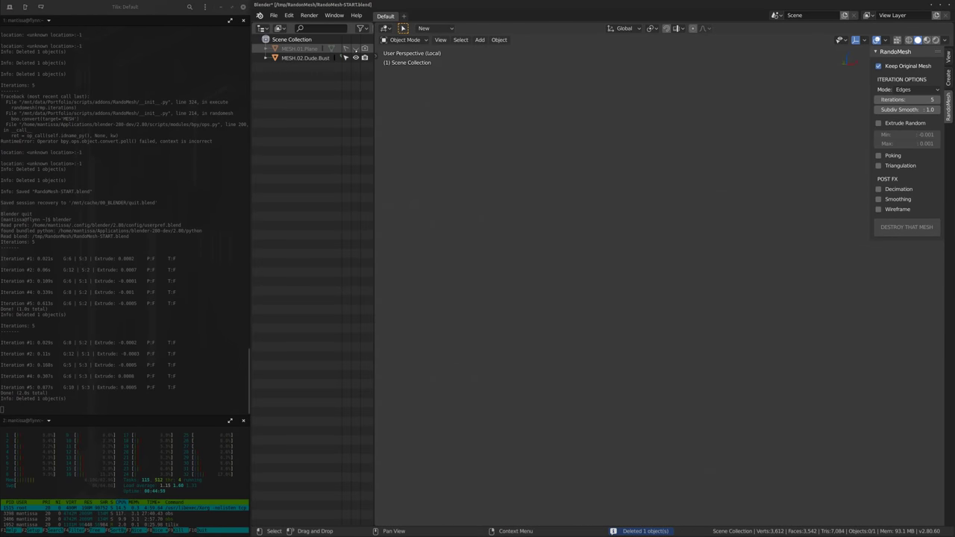
key(KP_Divide)
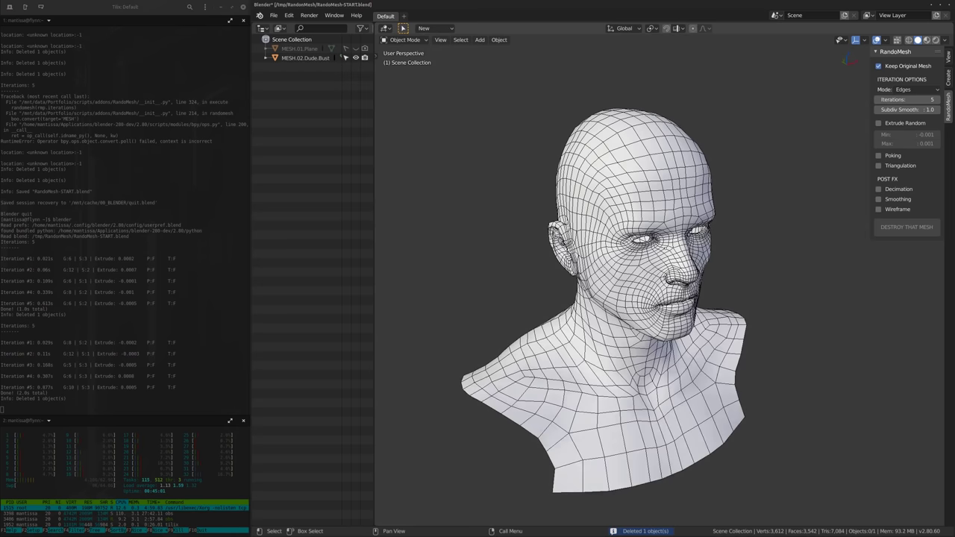
Select the original bust, raise the iterations to 8 and enable Extrude Random.
click(622, 216)
mouse_move(625, 243)
middle_down()
mouse_move(631, 217)
mouse_move(643, 245)
middle_up()
scroll(644, 245, up, 1)
click(938, 100)
click(938, 100)
click(938, 99)
click(879, 122)
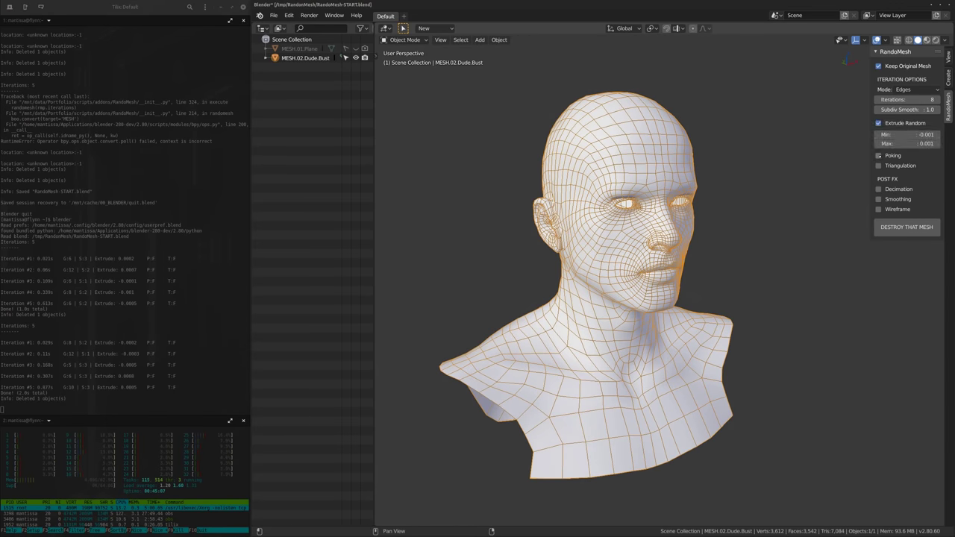
Enable Poking and Triangulation, plus the Decimation and Smoothing post effects.
click(878, 155)
click(878, 165)
middle_drag(664, 228, 647, 246)
scroll(647, 246, up, 1)
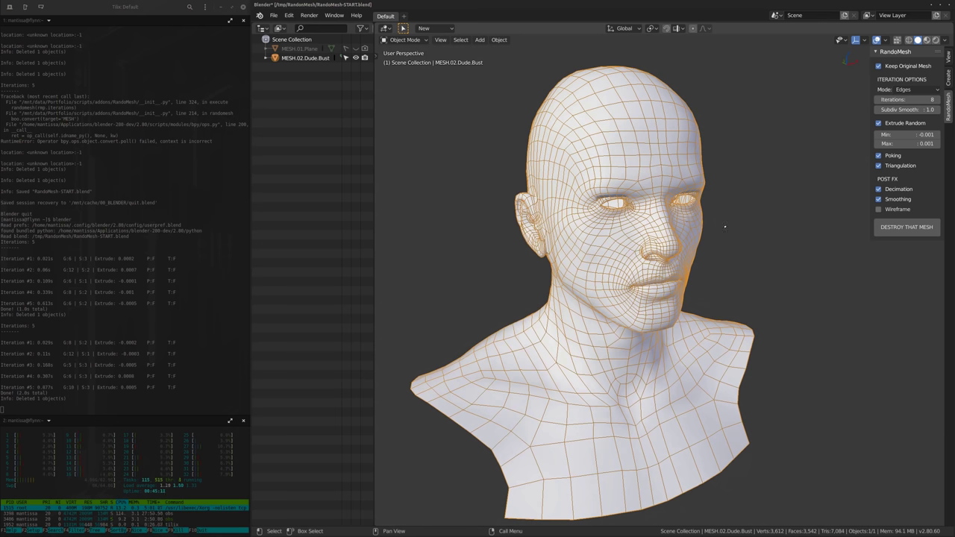
shift+middle_drag(560, 305, 555, 313)
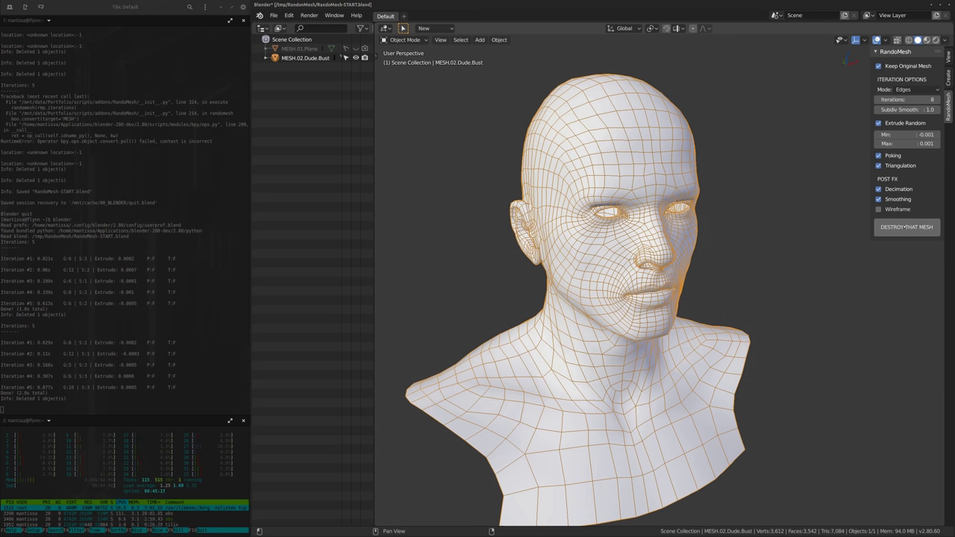
Generate a randomized copy of the bust with these settings and isolate it in local view.
click(906, 227)
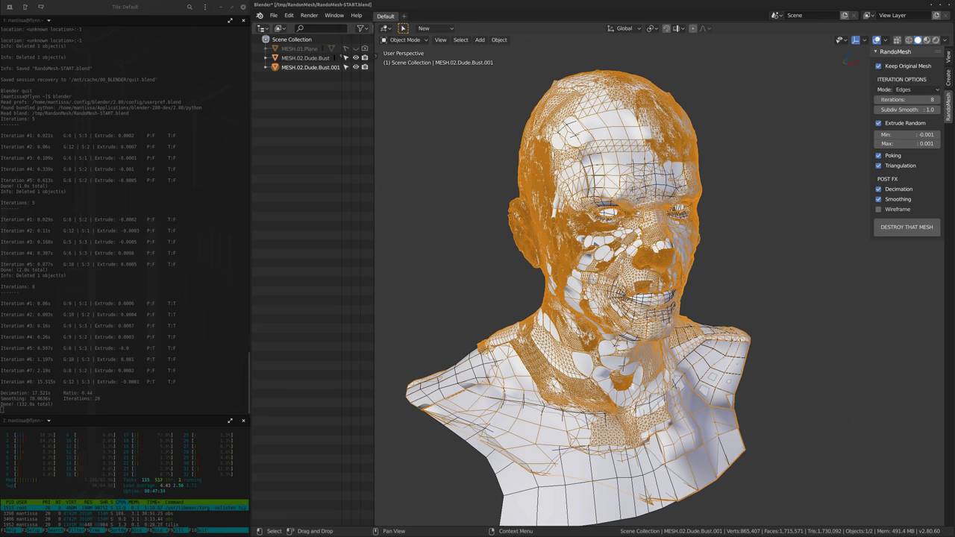
middle_drag(574, 298, 518, 303)
key(KP_Divide)
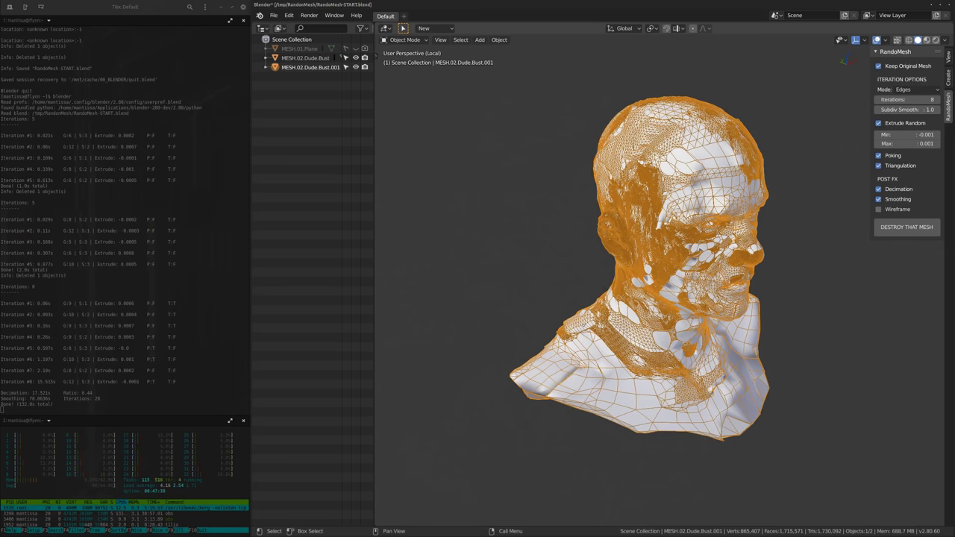
Deselect the randomized copy and examine its mesh detail on the face, neck and shoulders.
mouse_move(605, 300)
middle_down()
mouse_move(575, 319)
mouse_move(626, 307)
mouse_move(618, 291)
middle_up()
scroll(619, 302, up, 3)
mouse_move(535, 323)
middle_down()
mouse_move(415, 326)
mouse_move(589, 306)
mouse_move(657, 309)
mouse_move(526, 310)
middle_up()
scroll(626, 299, down, 3)
key(alt+a)
middle_drag(776, 328, 578, 394)
scroll(619, 330, up, 2)
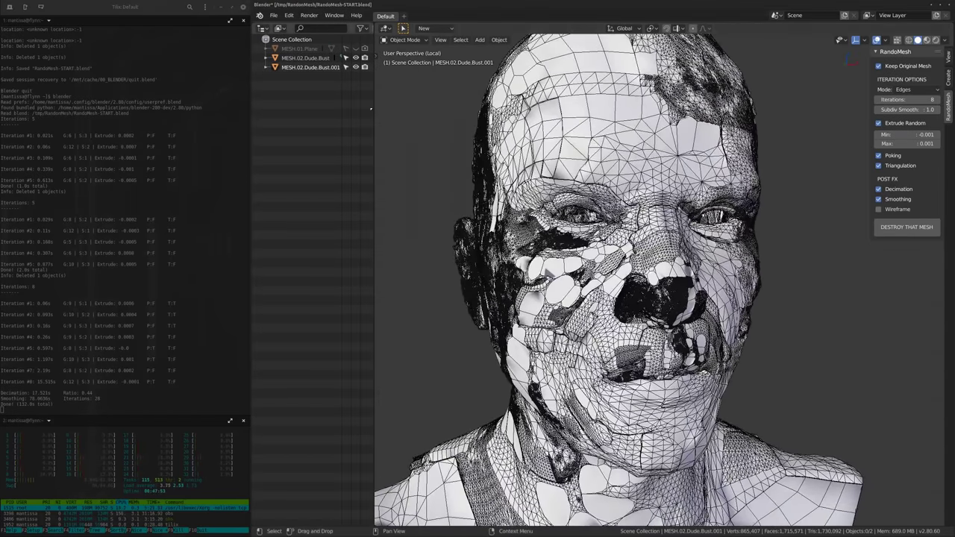
middle_drag(619, 313, 601, 328)
Leave local view, hide the randomized copy and select the original bust.
key(KP_Divide)
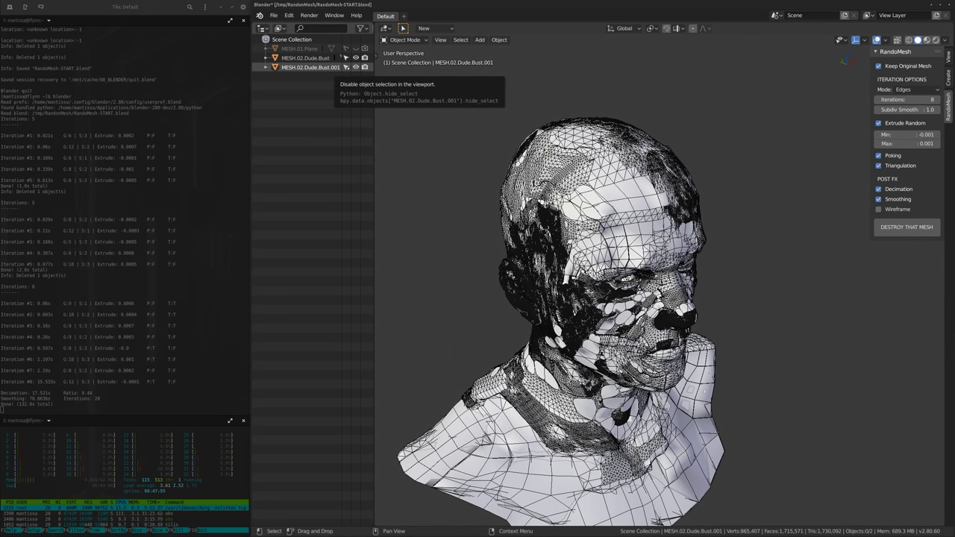
click(355, 67)
click(627, 233)
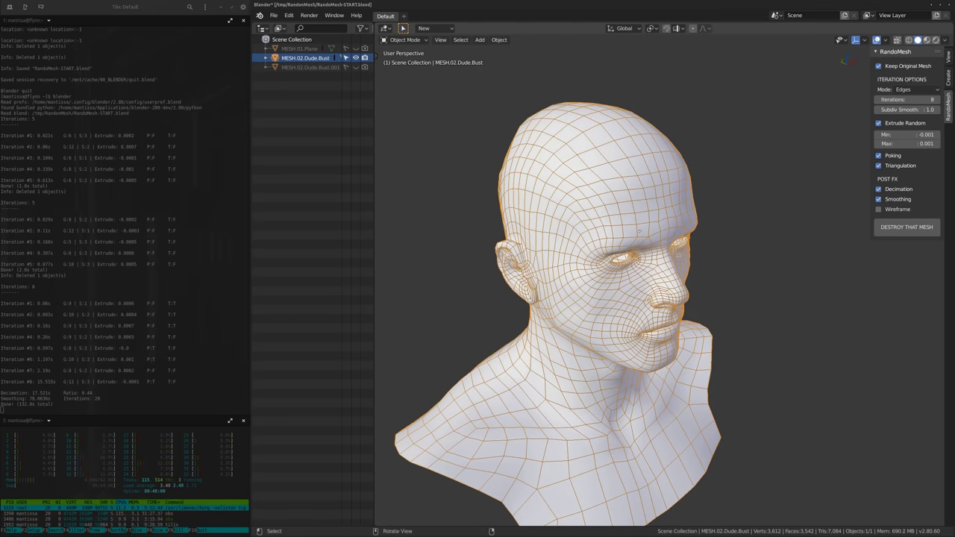
shift+middle_drag(627, 234, 643, 173)
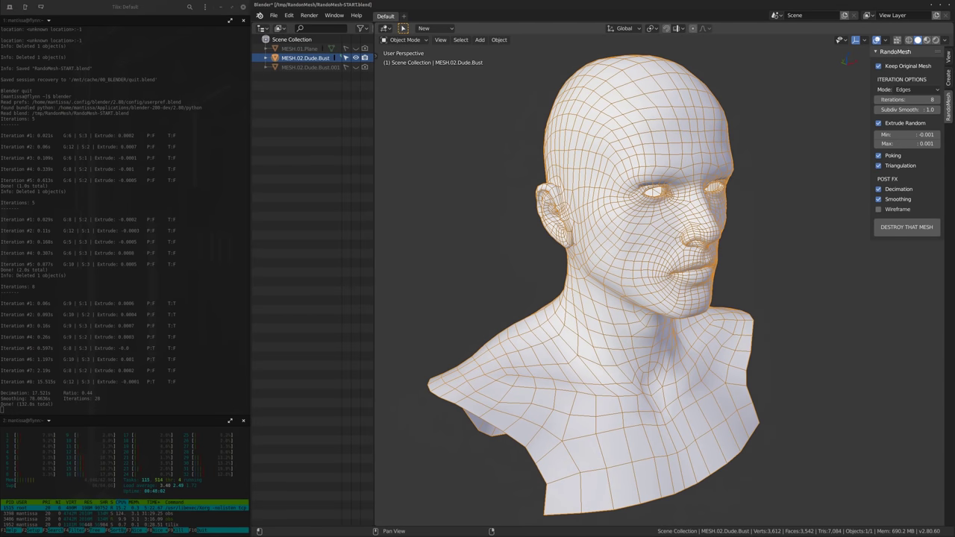
Generate a second randomized copy with the same 8-iteration settings and inspect it in local view.
click(907, 227)
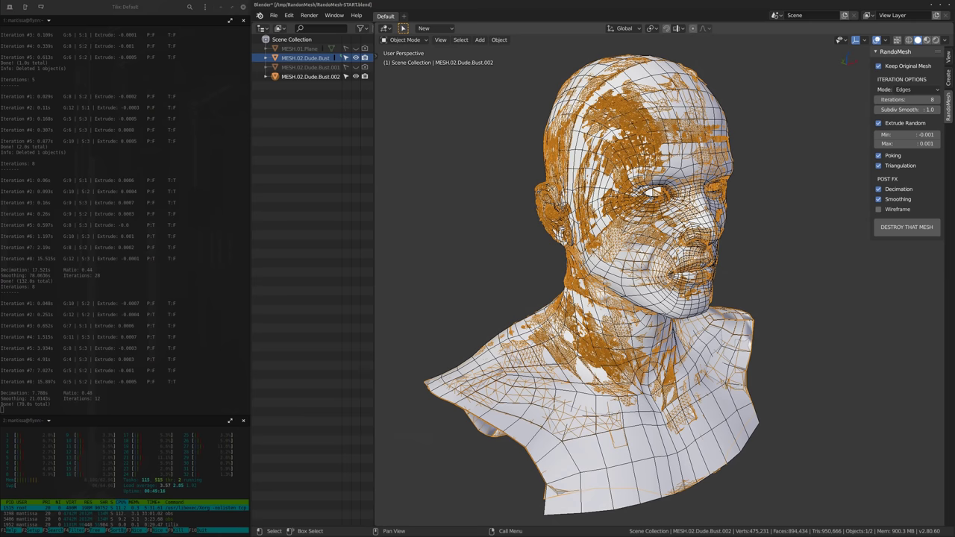
middle_drag(626, 276, 617, 295)
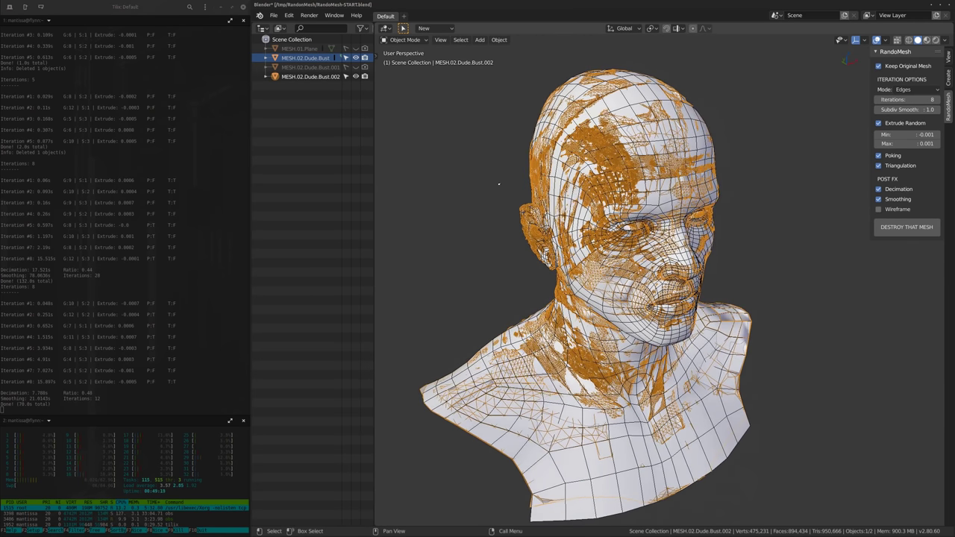
key(KP_Divide)
middle_drag(657, 224, 639, 221)
scroll(639, 221, up, 2)
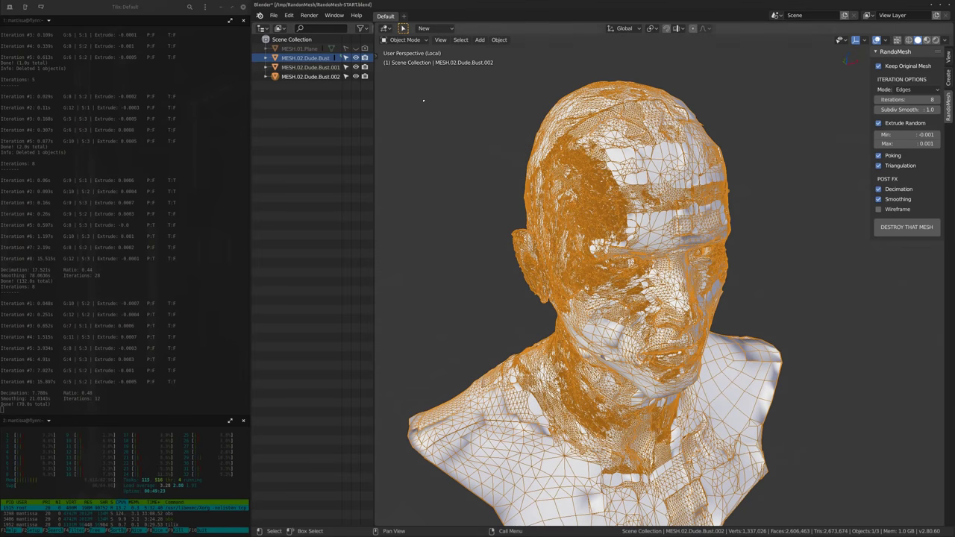
Leave local view and hide the original bust, keeping only the two randomized copies shown.
key(KP_Divide)
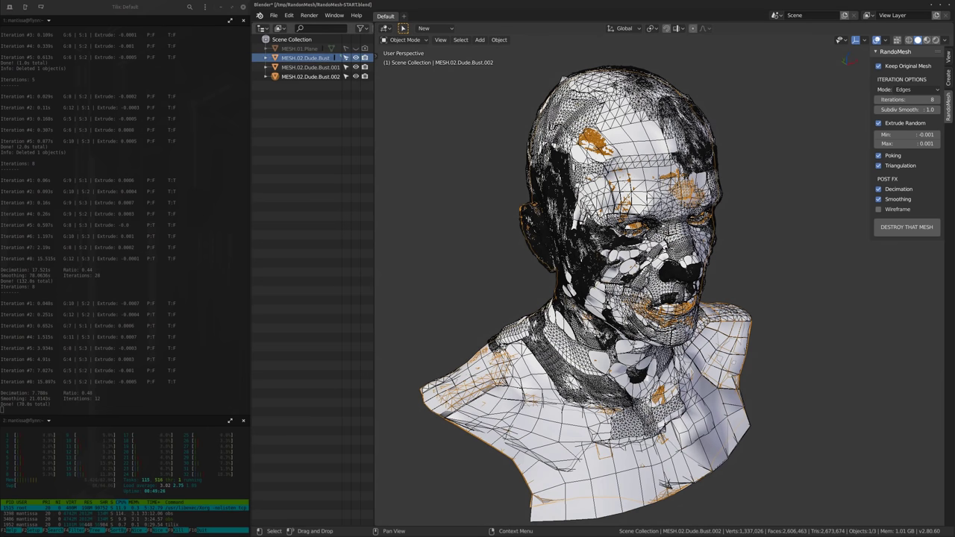
click(356, 59)
middle_drag(671, 261, 603, 255)
Select the first randomized copy, MESH.02.Dude.Bust.001, and move it by -1 along the X axis.
click(612, 260)
scroll(526, 277, down, 2)
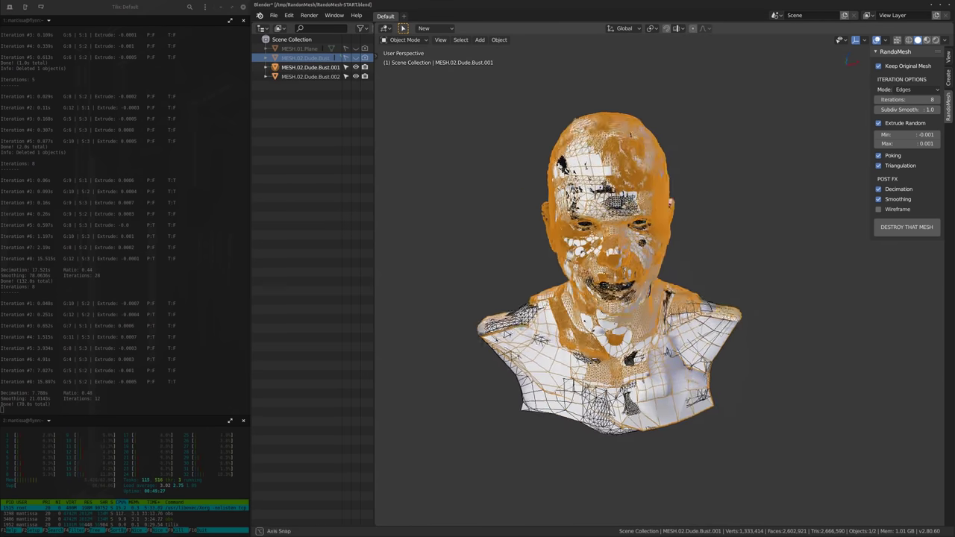
text(gx-1)
key(Return)
scroll(619, 271, down, 3)
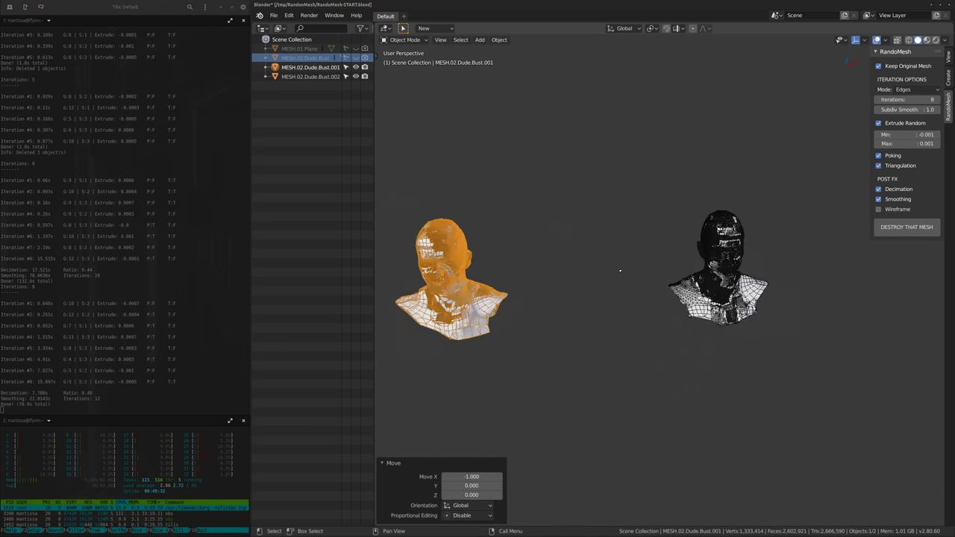
Move the selected randomized bust along the X axis closer to the other copy, and clear the selection.
key(g)
key(x)
click(666, 282)
scroll(622, 275, up, 8)
scroll(623, 273, down, 3)
click(676, 270)
Examine the mesh detail of both randomized busts from several angles, close up and side by side.
middle_drag(676, 271, 586, 285)
scroll(639, 271, up, 3)
scroll(639, 271, down, 3)
scroll(634, 285, up, 5)
scroll(582, 276, up, 2)
scroll(582, 276, down, 4)
scroll(612, 294, up, 10)
scroll(612, 295, down, 5)
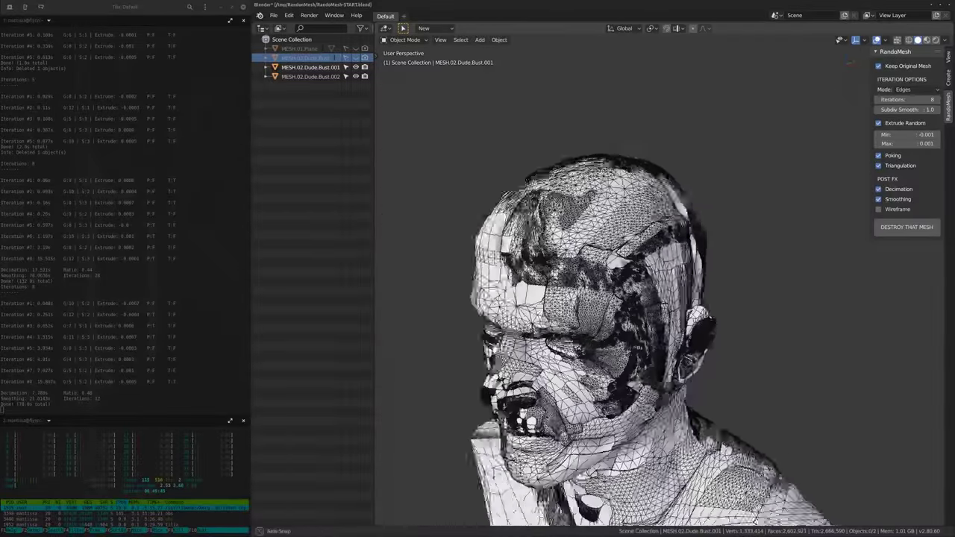
middle_drag(612, 295, 600, 264)
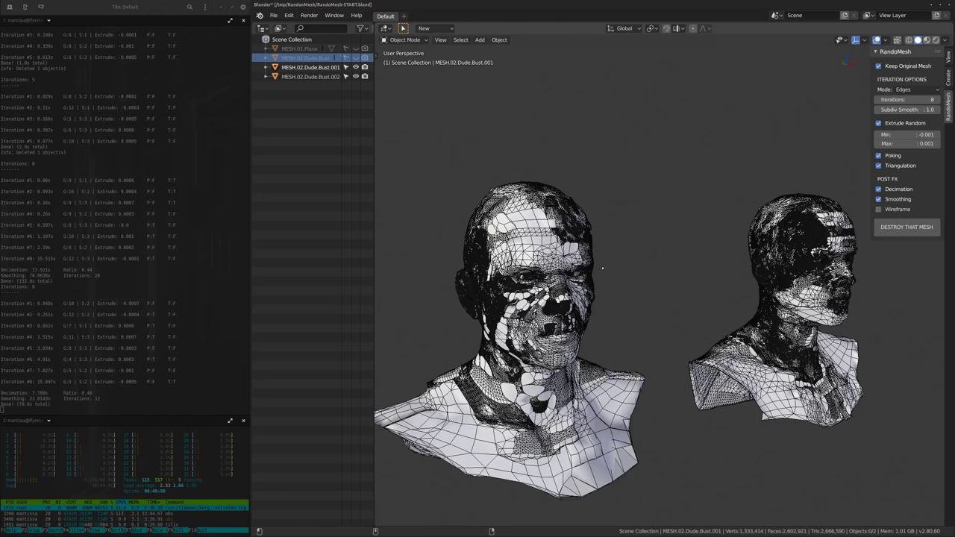
Switch to the file manager and open rando-01_6K16.png from /mnt/projects/rando/00_RENDERS in the image viewer.
key(super+e)
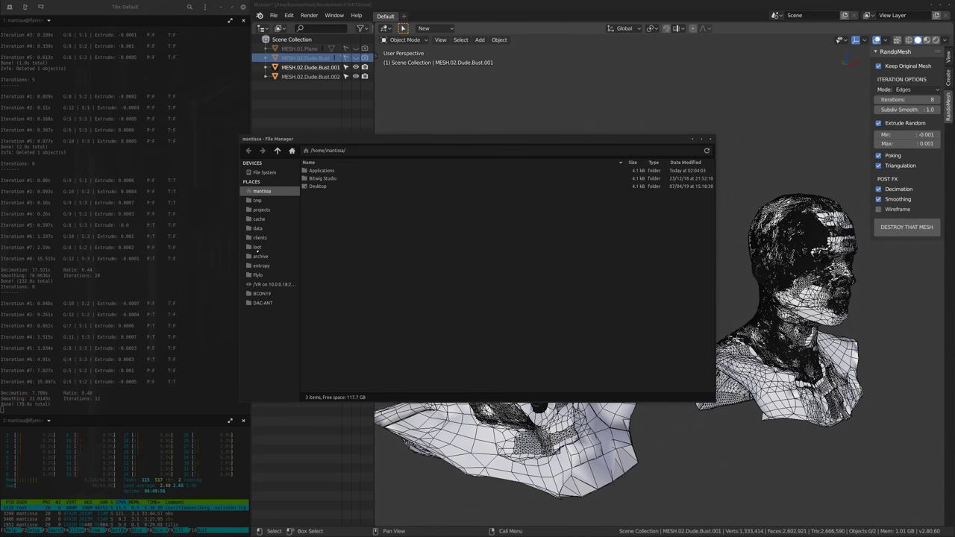
click(261, 210)
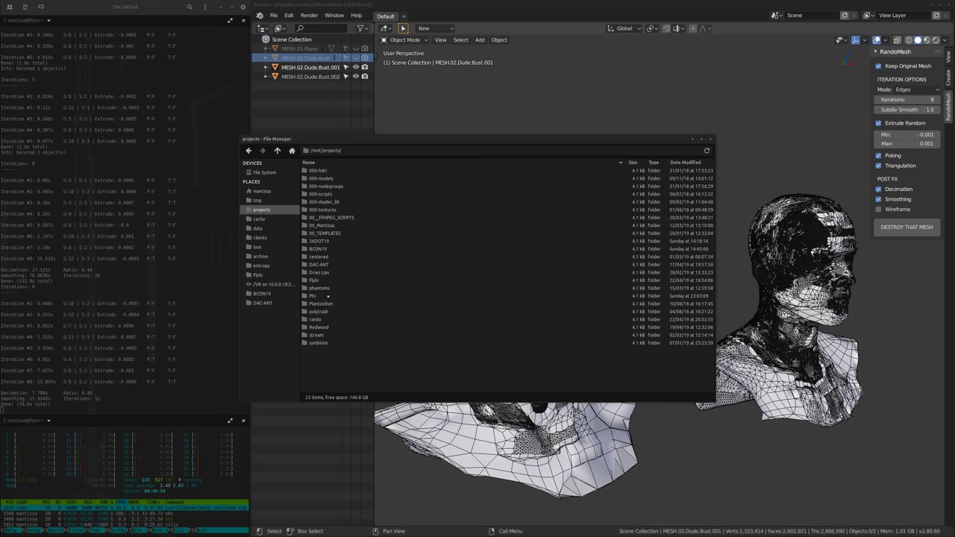
double_click(326, 320)
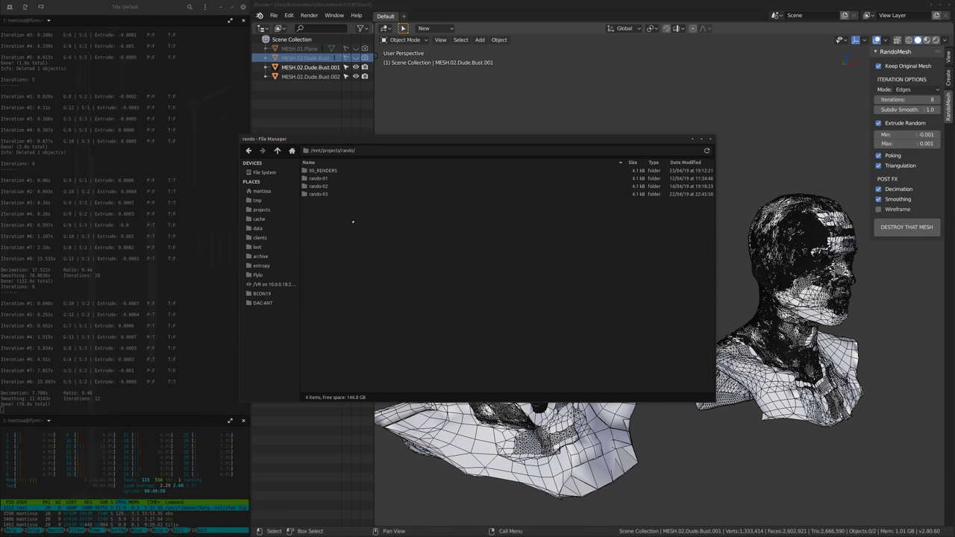
double_click(323, 171)
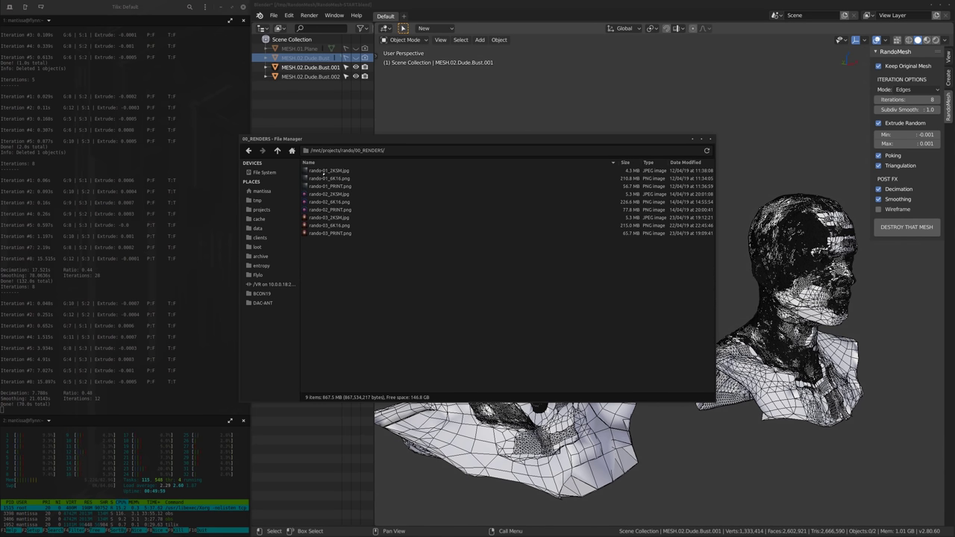
double_click(323, 179)
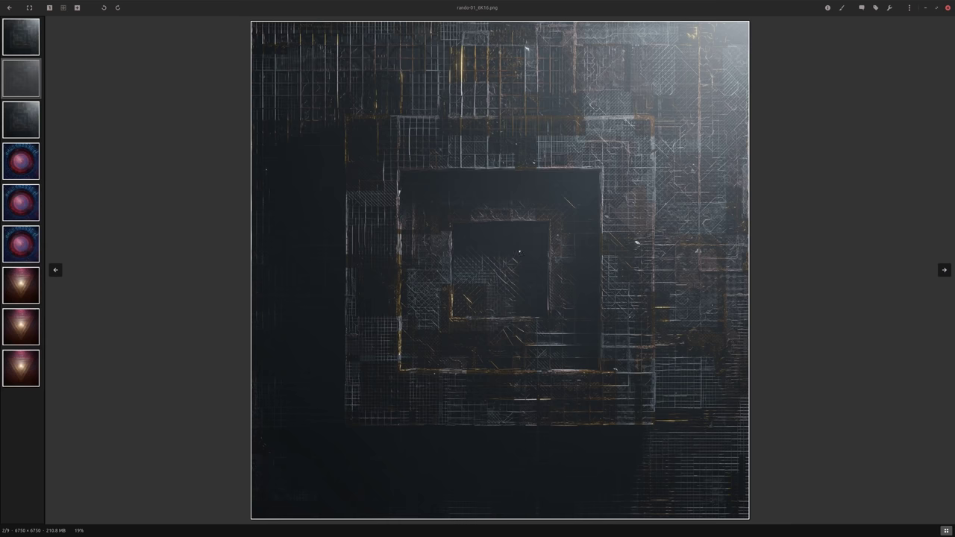
View the rando-01_6K16.png render at 100% and examine the line detail in different areas.
click(50, 8)
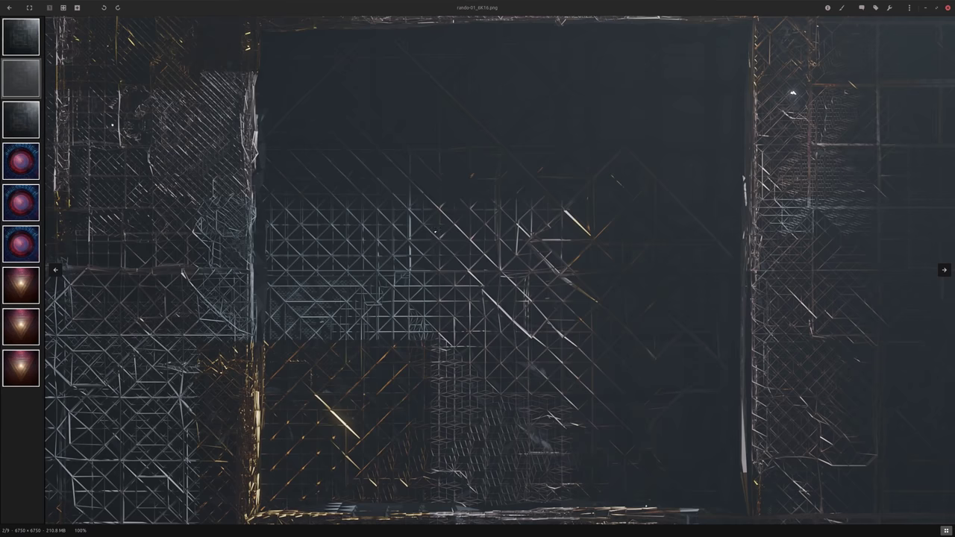
drag(111, 126, 424, 455)
drag(426, 234, 398, 476)
drag(676, 192, 481, 200)
Open the rando-02_6K16.png render at 100% and examine its rings from the centre to the outer edge.
click(21, 203)
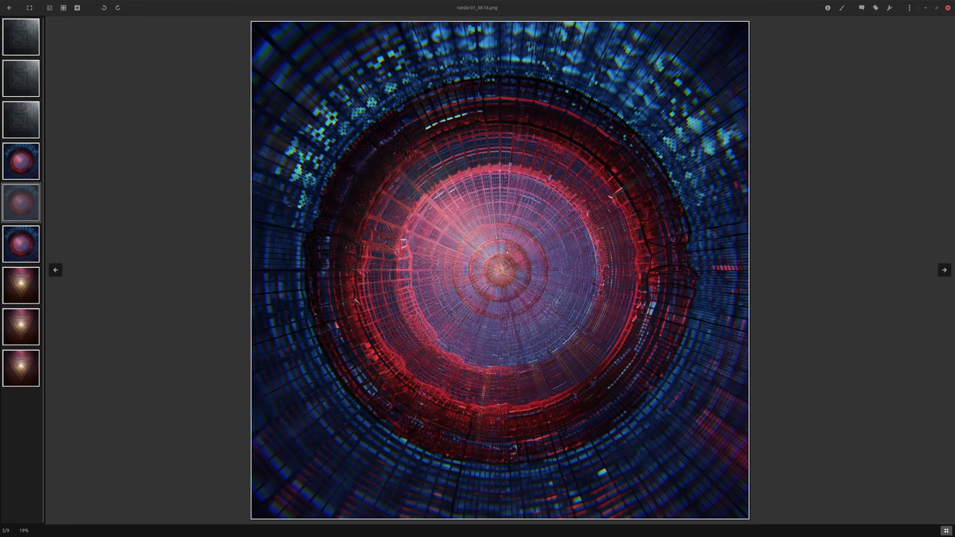
click(49, 7)
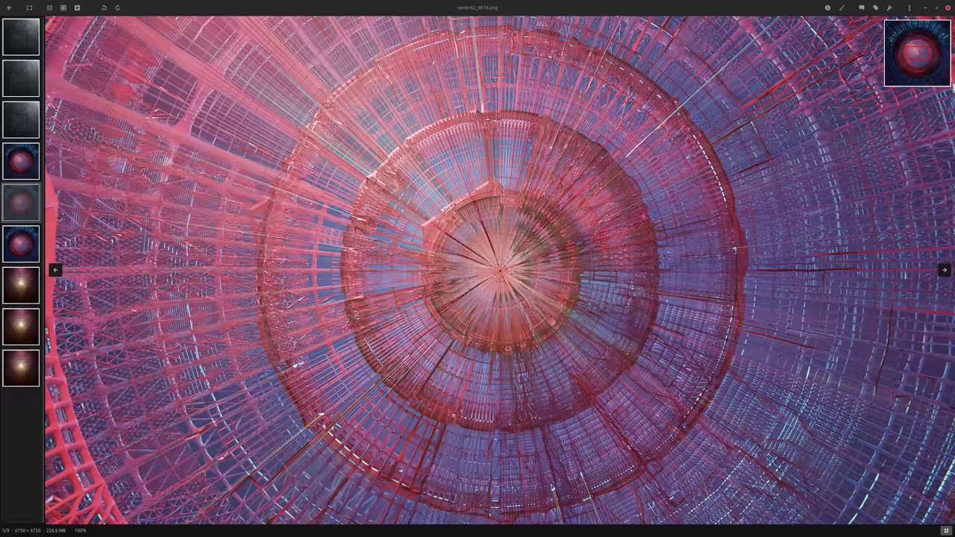
drag(235, 46, 69, 360)
drag(625, 204, 613, 202)
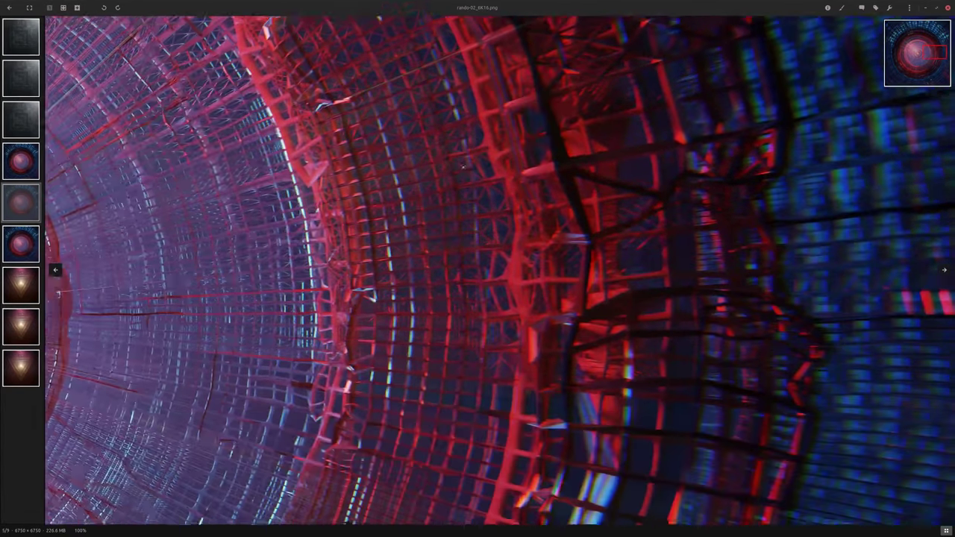
drag(464, 167, 624, 96)
drag(50, 451, 420, 261)
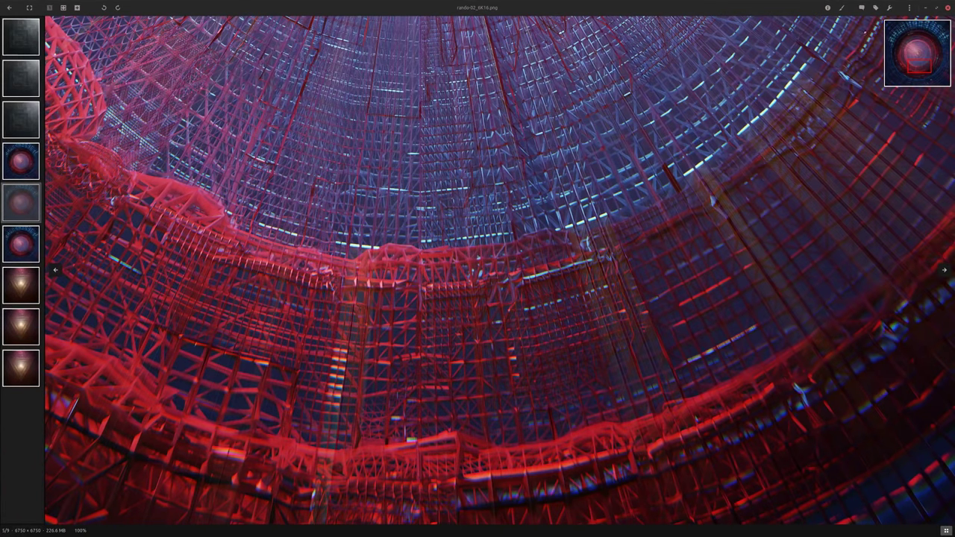
Close the image viewer, minimize the file manager, and return to Blender with both busts in view.
click(948, 8)
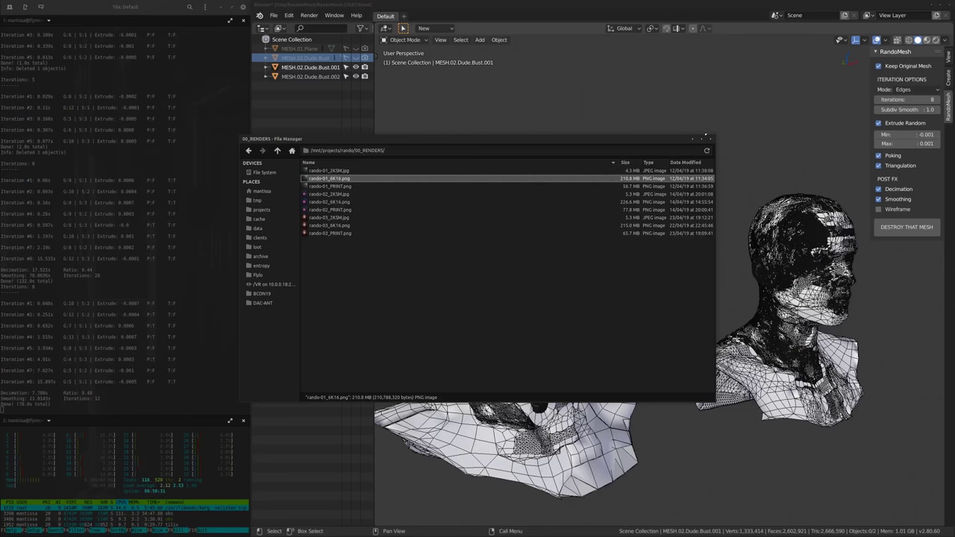
click(693, 140)
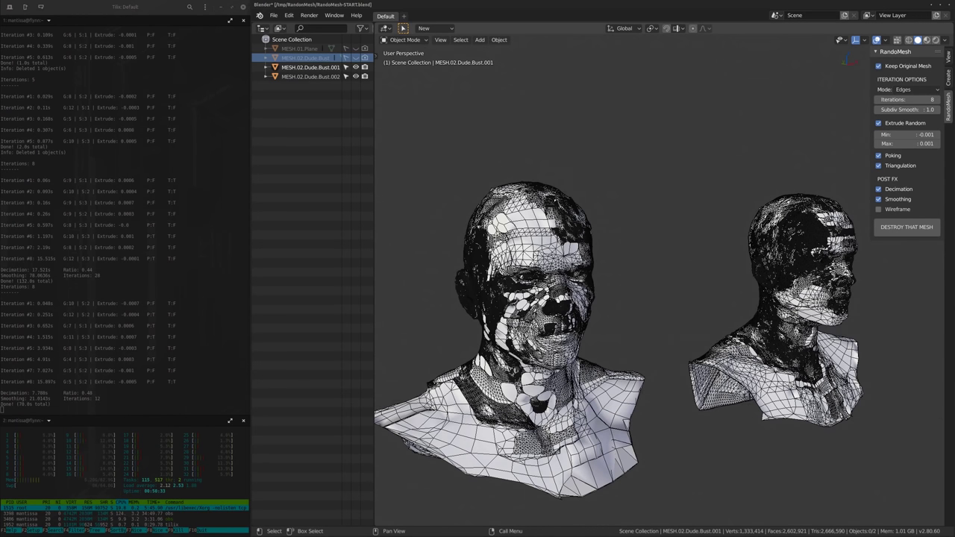
mouse_move(606, 271)
middle_down()
mouse_move(607, 263)
mouse_move(603, 275)
middle_up()
scroll(605, 273, down, 1)
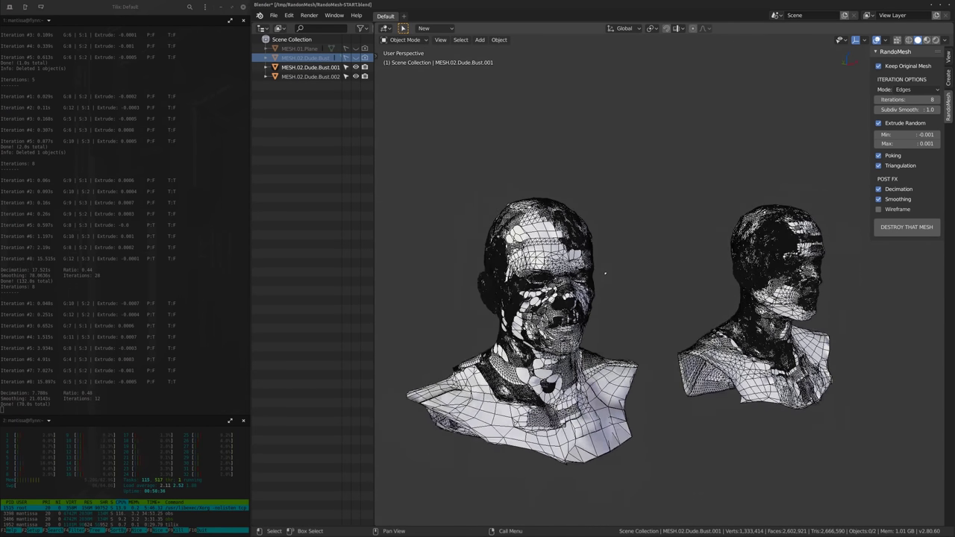